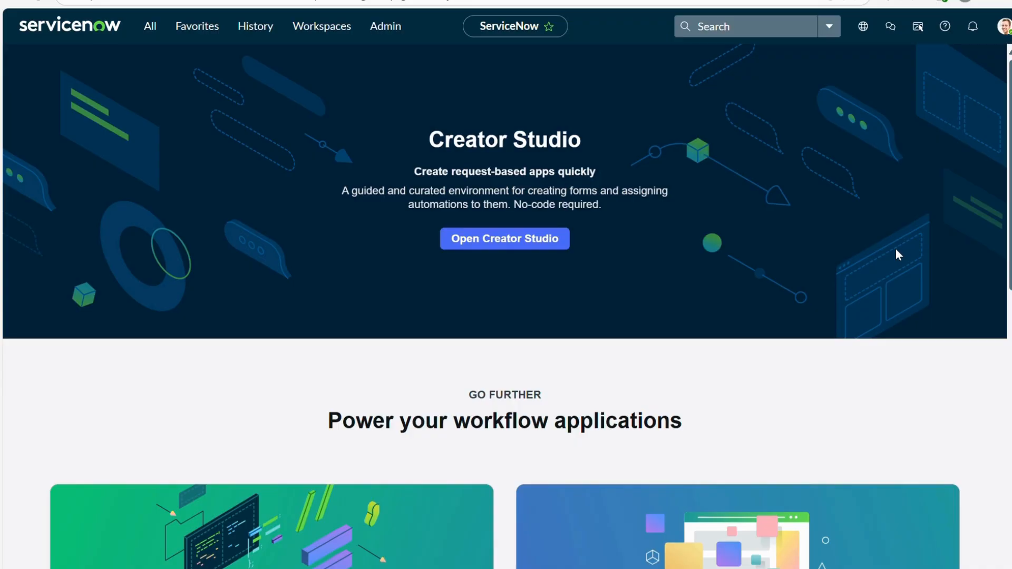
- Filter the application navigator for "Problem" and open the list of all problem records
{"action": "left_click", "coordinate": [150, 26]}
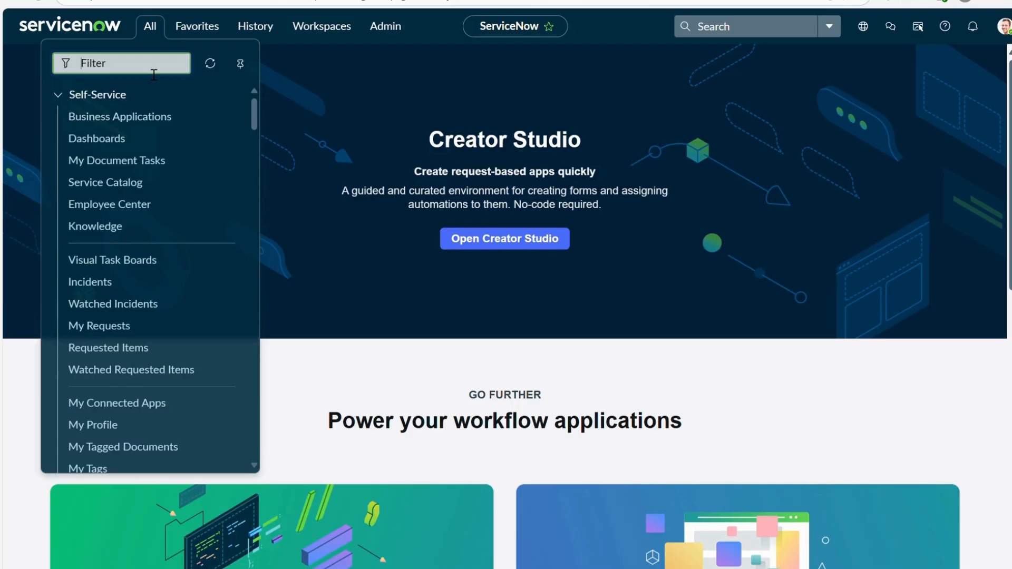
{"action": "type", "text": "Pro"}
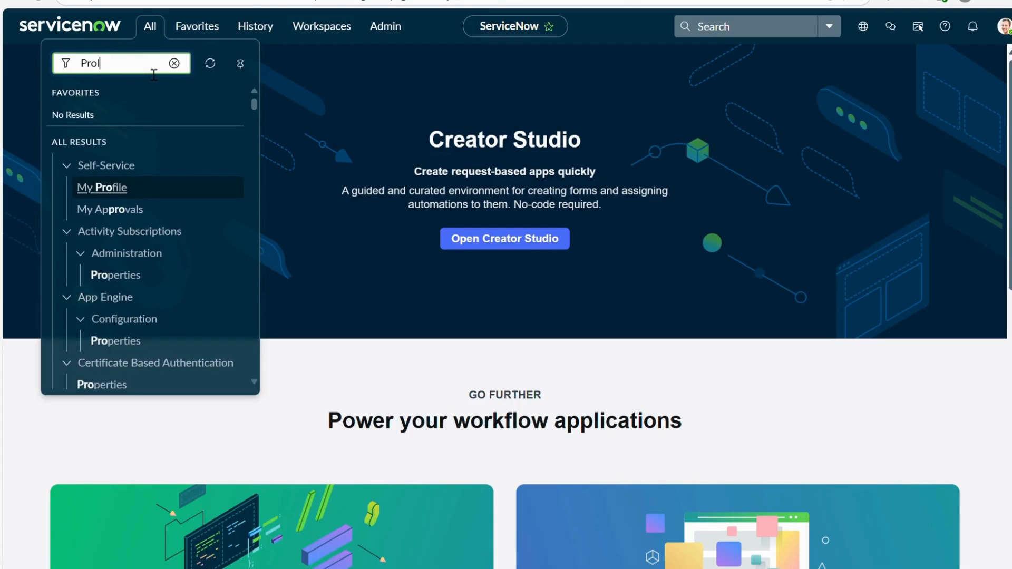
{"action": "type", "text": "blem"}
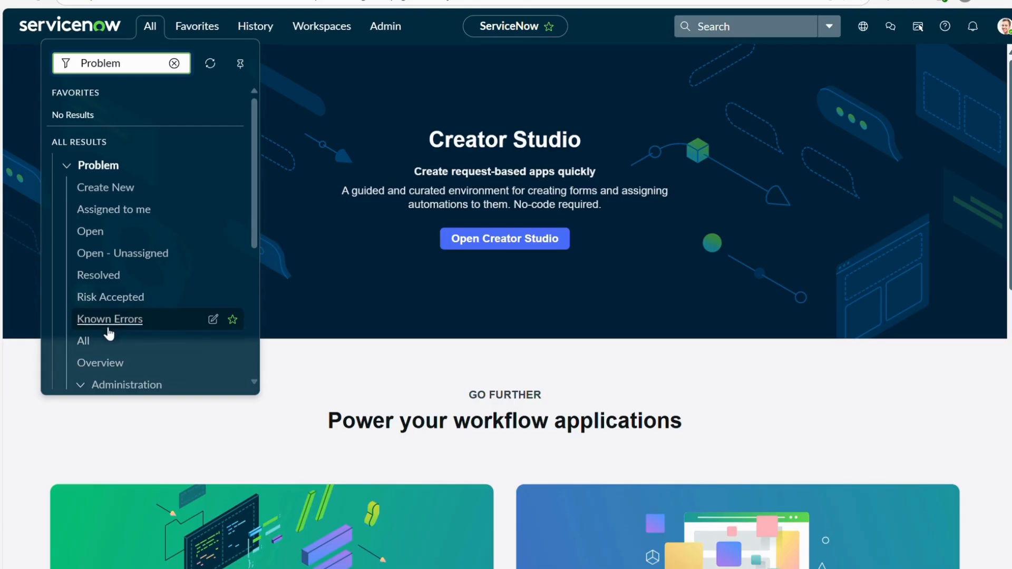
{"action": "scroll", "coordinate": [129, 316], "scroll_direction": "down", "scroll_amount": 1}
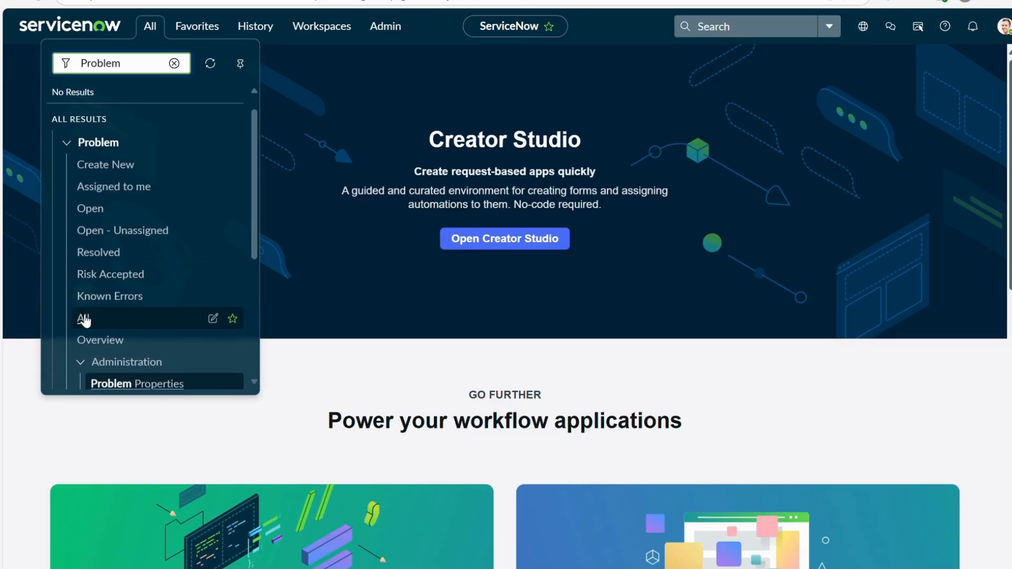
{"action": "left_click", "coordinate": [83, 318]}
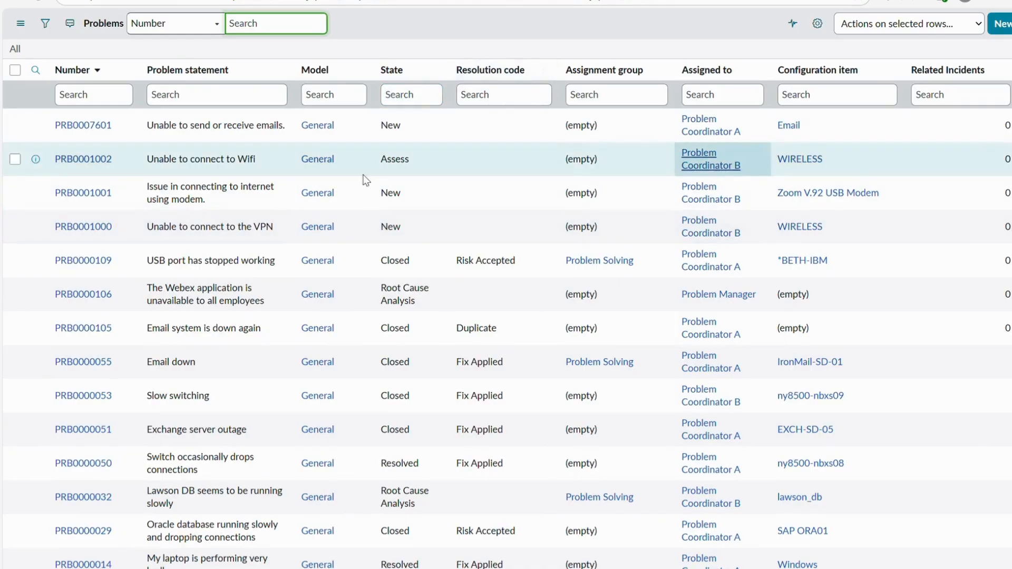
- Open the problem "USB port has stopped working" and review its origin task, category, configuration item and problem statement
{"action": "scroll", "coordinate": [237, 217], "scroll_direction": "down", "scroll_amount": 2}
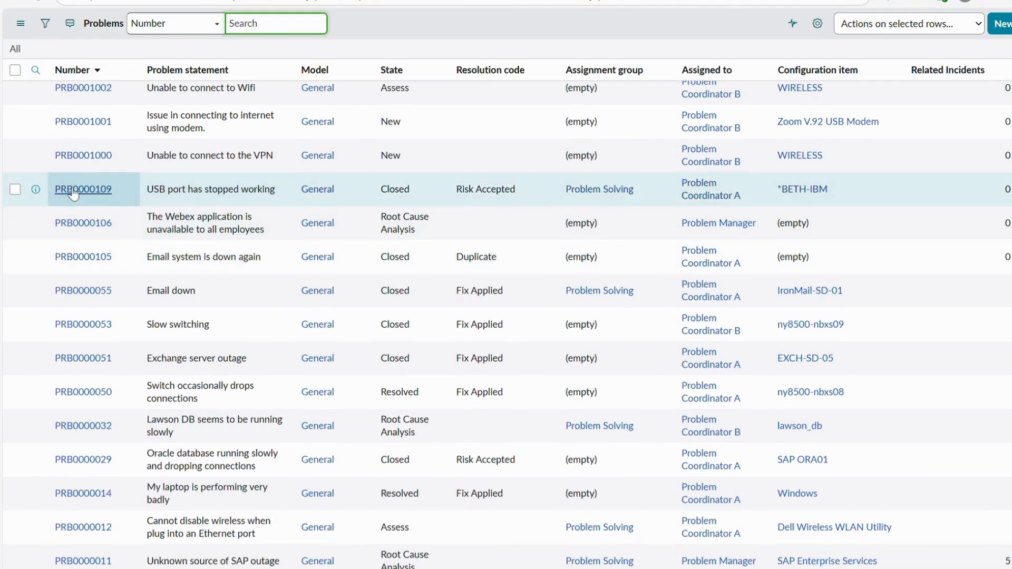
{"action": "left_click", "coordinate": [73, 191]}
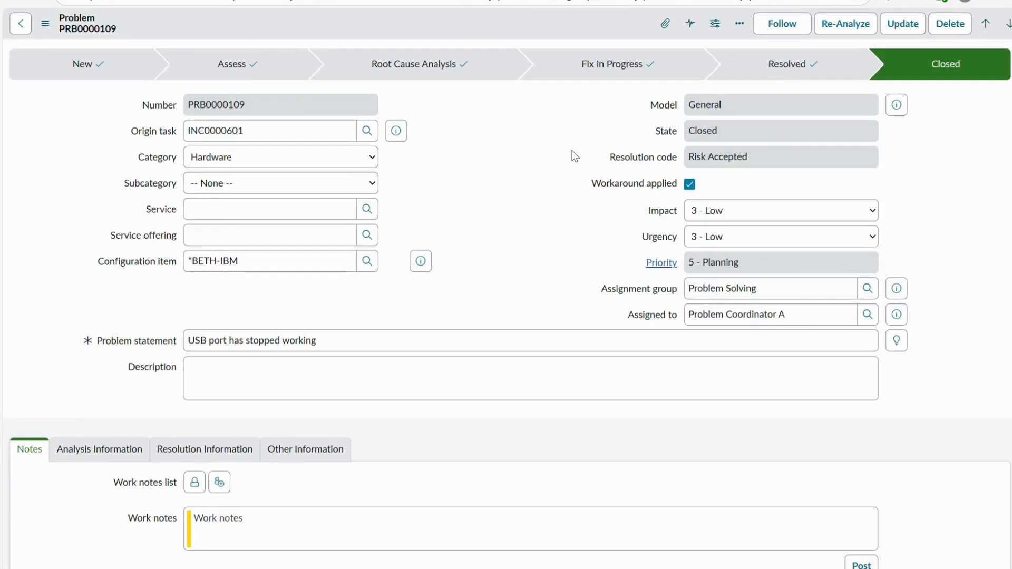
{"action": "scroll", "coordinate": [396, 194], "scroll_direction": "down", "scroll_amount": 2}
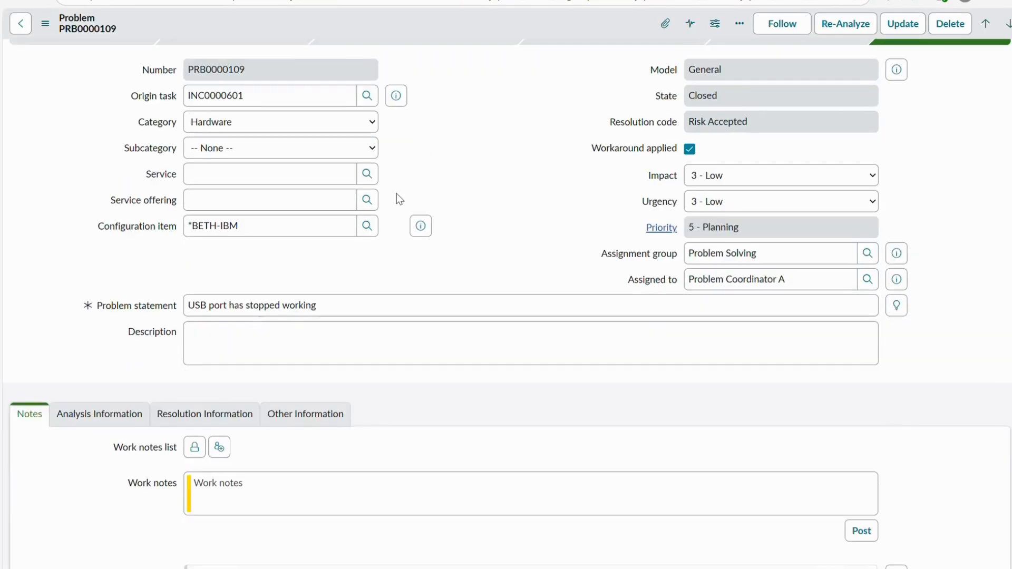
{"action": "double_click", "coordinate": [270, 115]}
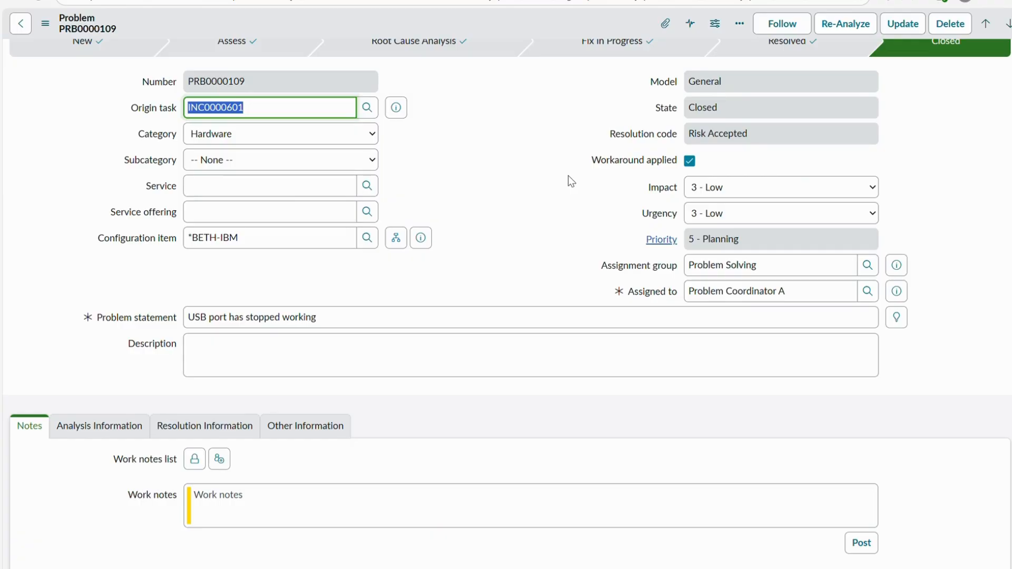
{"action": "left_click", "coordinate": [255, 136]}
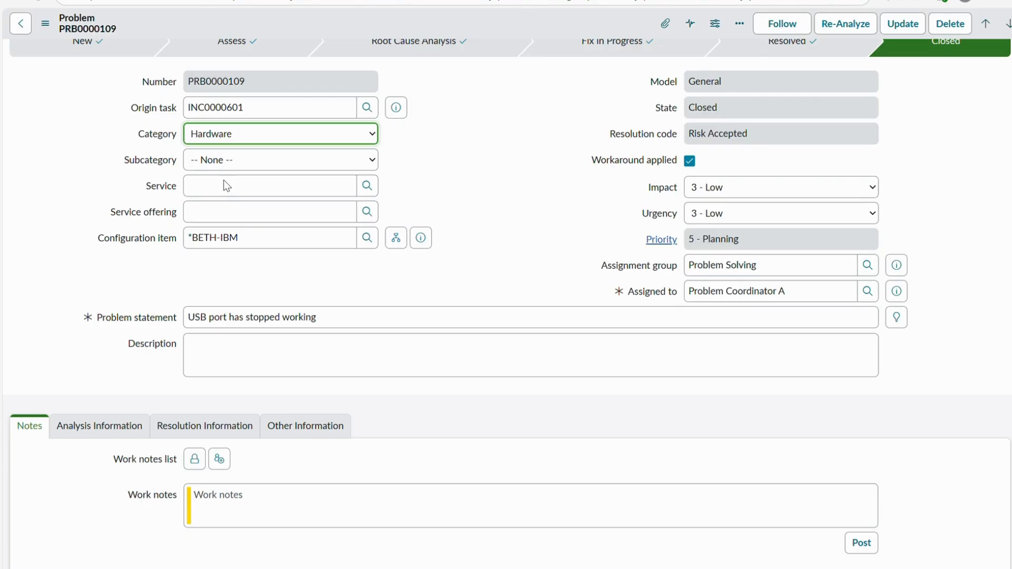
{"action": "left_click", "coordinate": [404, 190]}
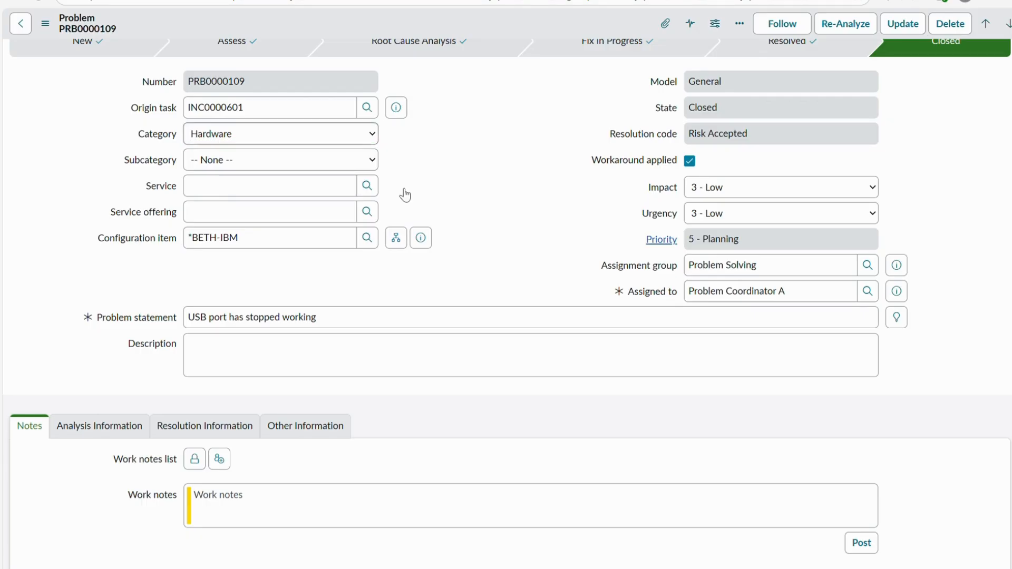
{"action": "scroll", "coordinate": [169, 342], "scroll_direction": "down", "scroll_amount": 1}
{"action": "left_click_drag", "start_coordinate": [257, 218], "coordinate": [158, 219]}
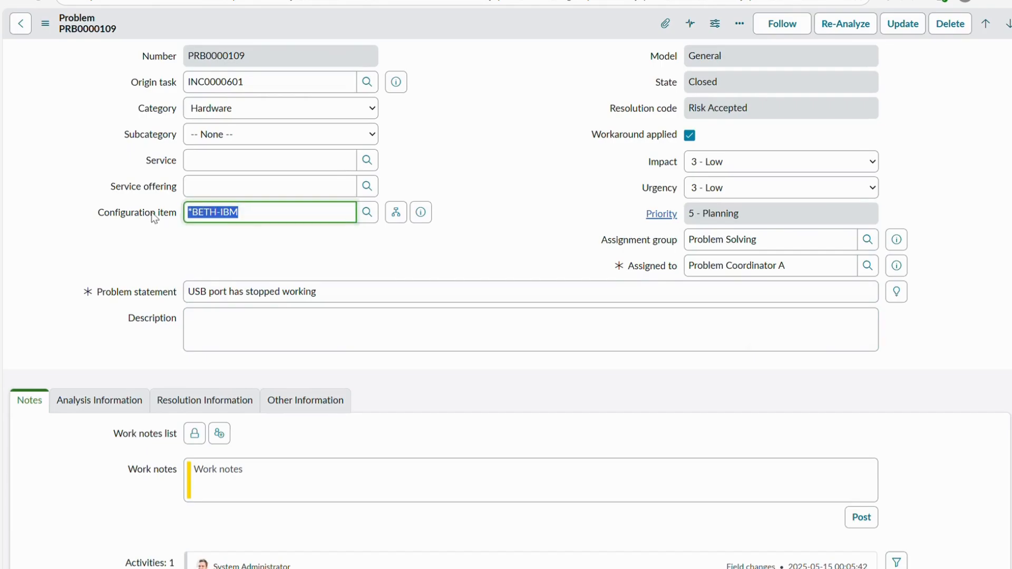
{"action": "left_click_drag", "start_coordinate": [363, 293], "coordinate": [182, 295]}
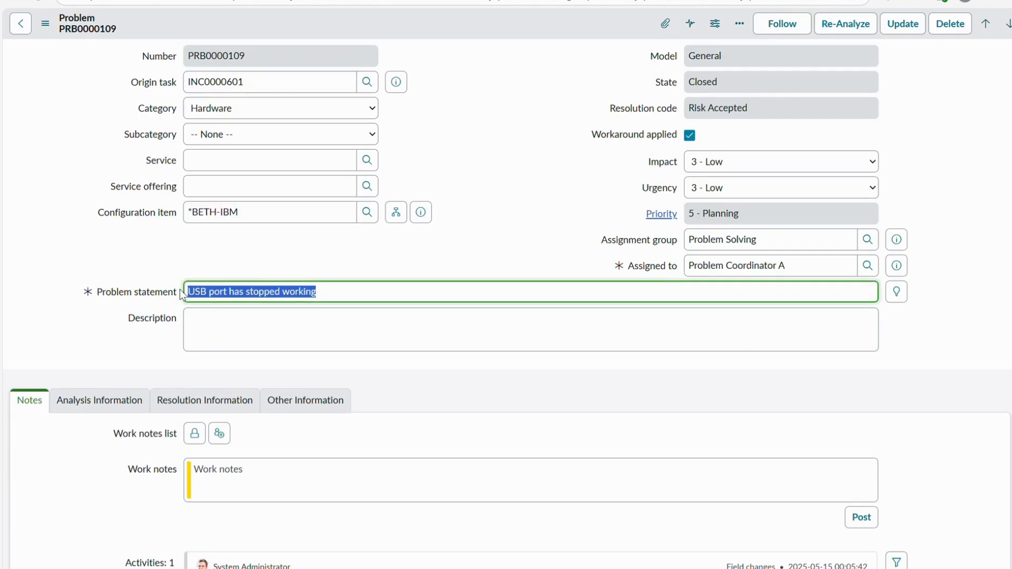
- Examine the USB port problem's activities and its related affected CIs, problem tasks, change requests and outages
{"action": "scroll", "coordinate": [350, 323], "scroll_direction": "down", "scroll_amount": 2}
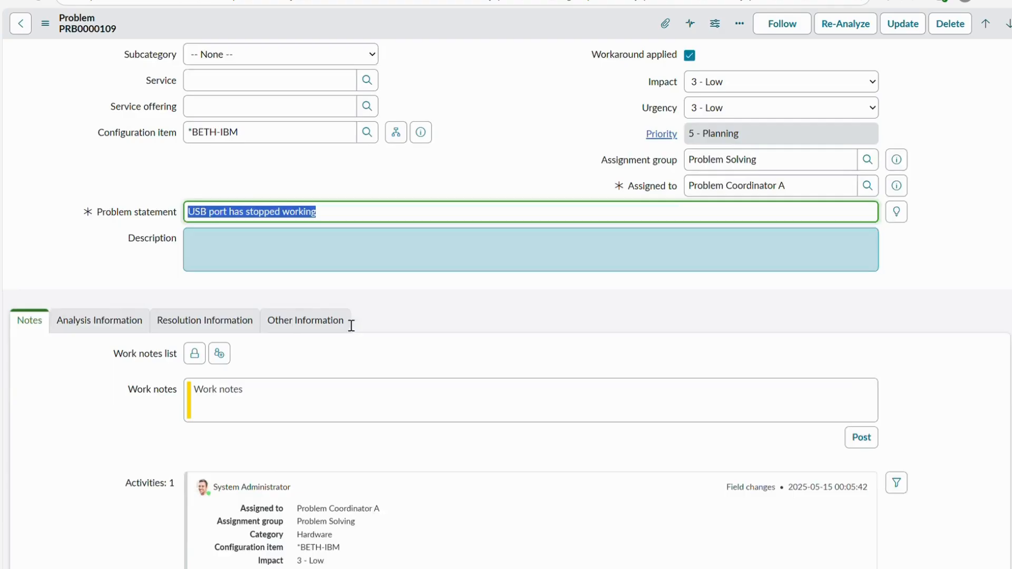
{"action": "scroll", "coordinate": [344, 323], "scroll_direction": "down", "scroll_amount": 3}
{"action": "scroll", "coordinate": [290, 324], "scroll_direction": "down", "scroll_amount": 3}
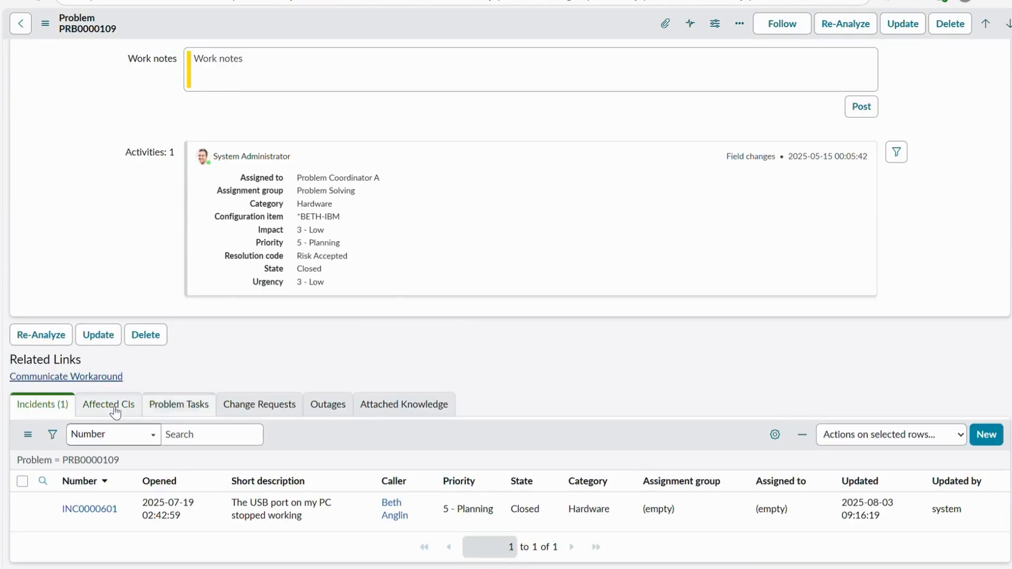
{"action": "left_click", "coordinate": [100, 413]}
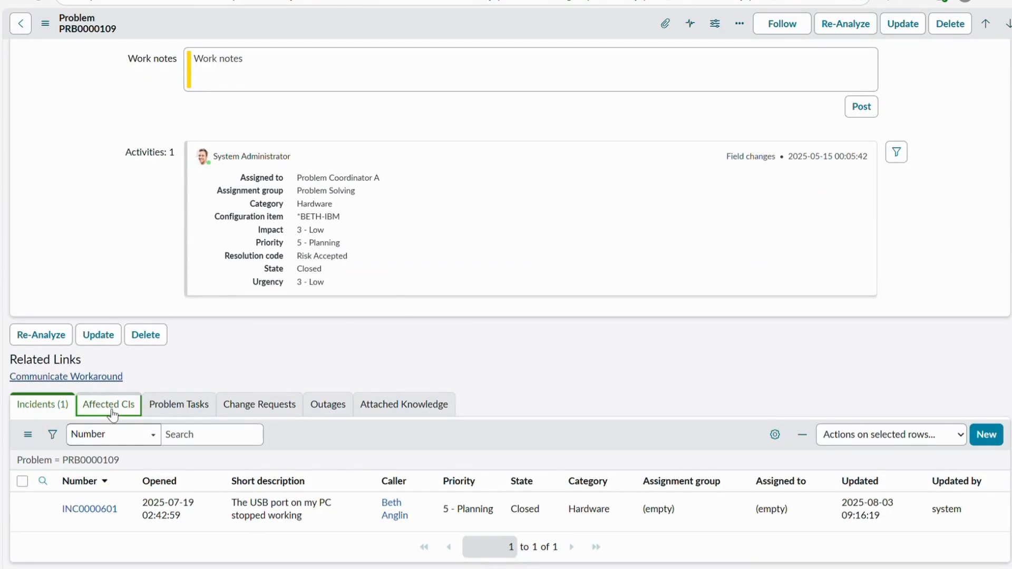
{"action": "left_click", "coordinate": [184, 414]}
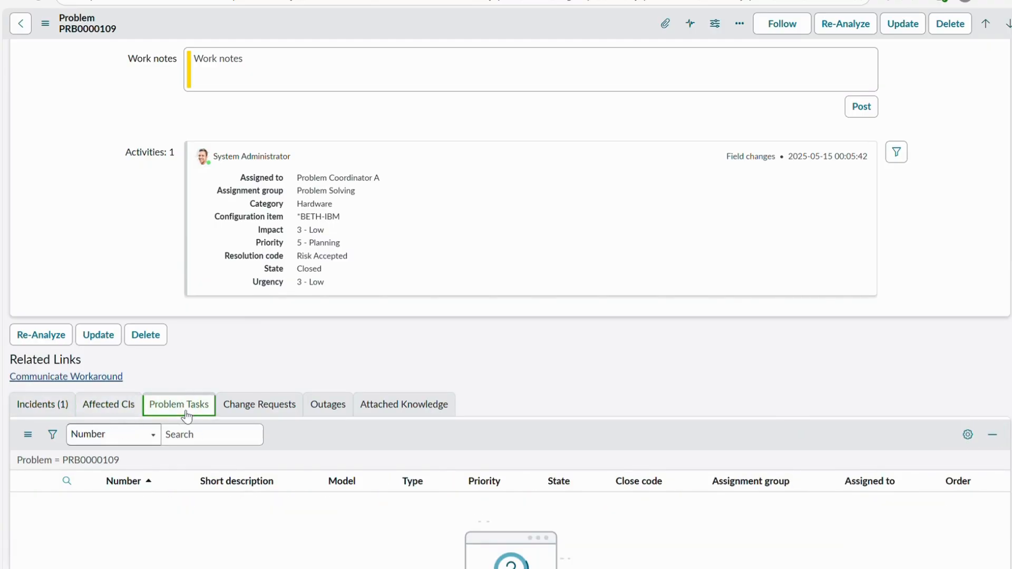
{"action": "left_click", "coordinate": [253, 413]}
{"action": "left_click", "coordinate": [329, 412]}
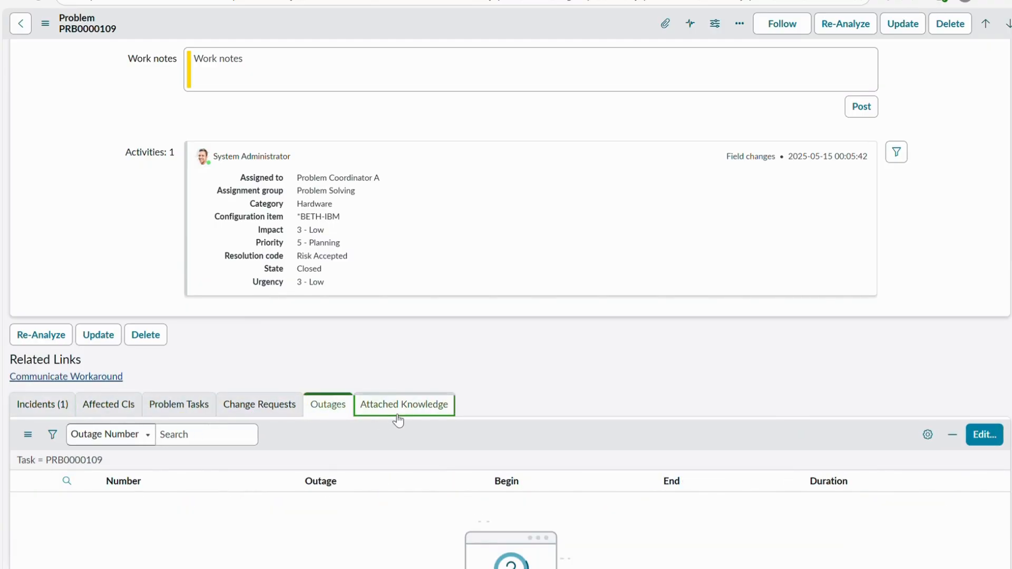
{"action": "scroll", "coordinate": [397, 420], "scroll_direction": "up", "scroll_amount": 9}
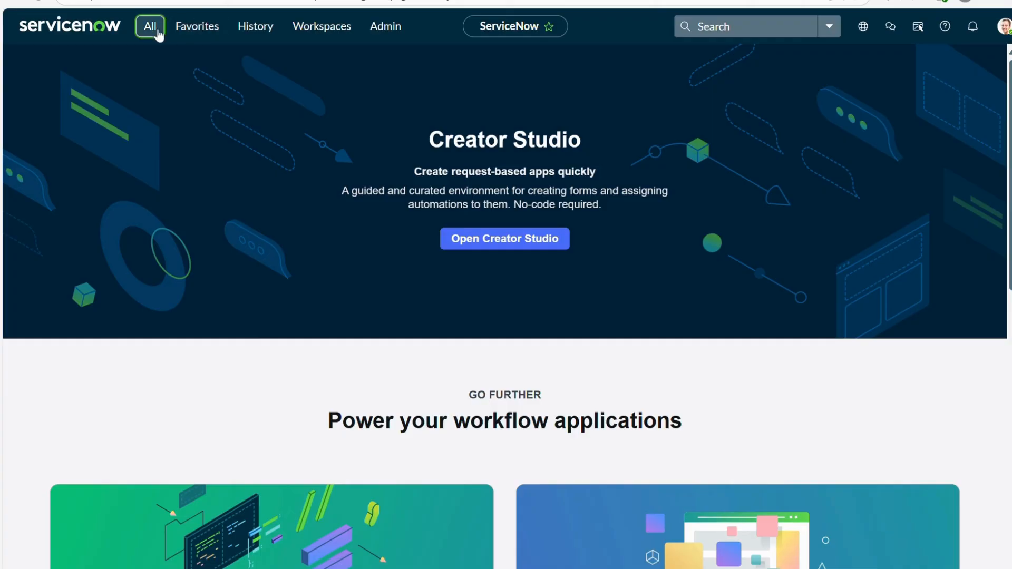
- Create a new problem record and set its category to Hardware
{"action": "left_click", "coordinate": [150, 26]}
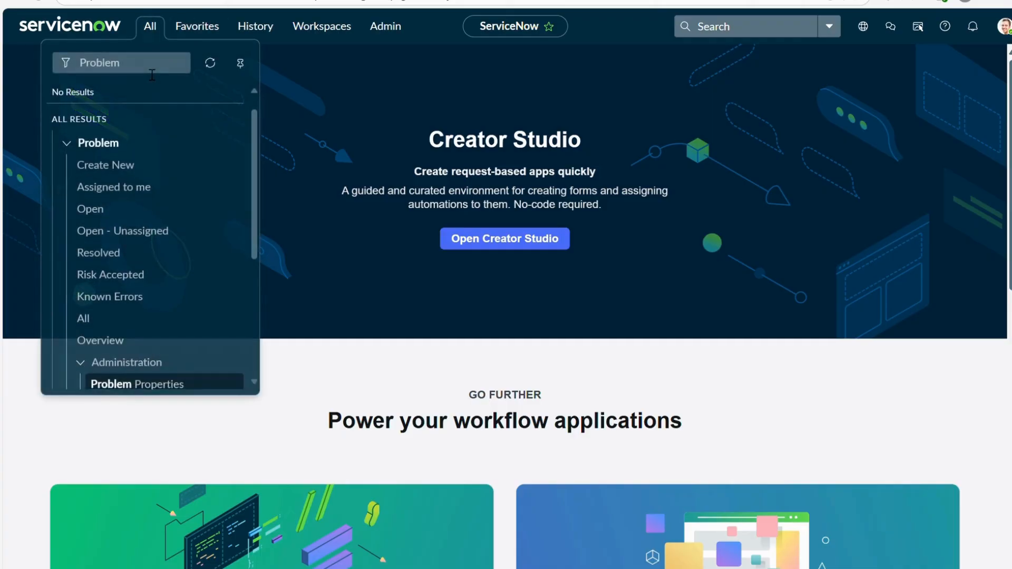
{"action": "key", "text": "Down"}
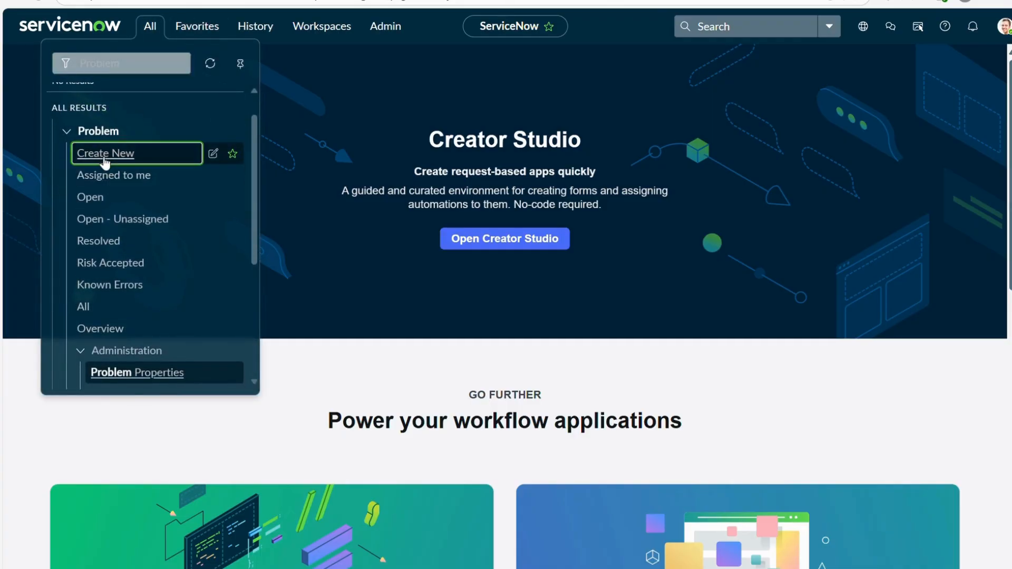
{"action": "key", "text": "Return"}
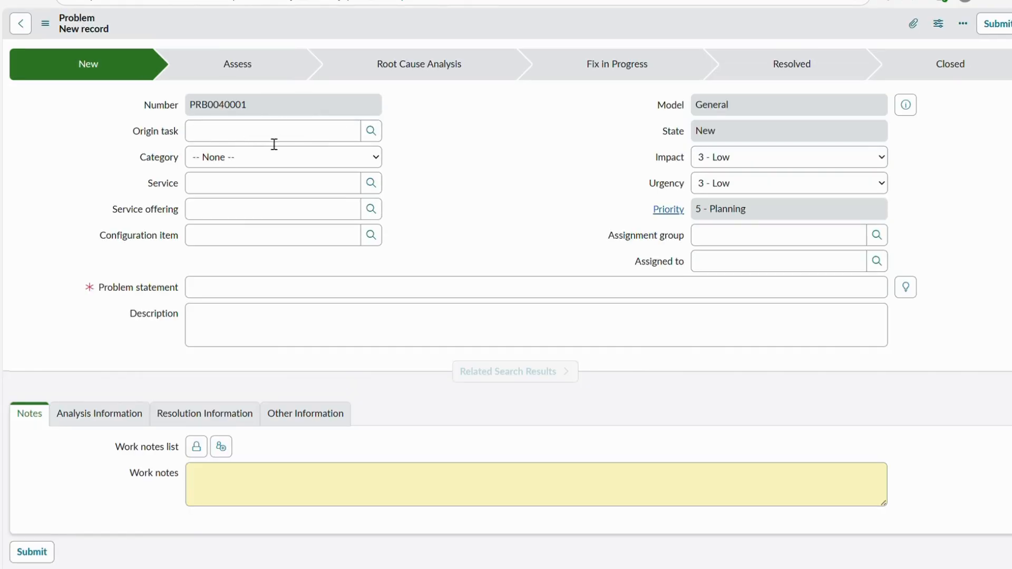
{"action": "left_click", "coordinate": [249, 161]}
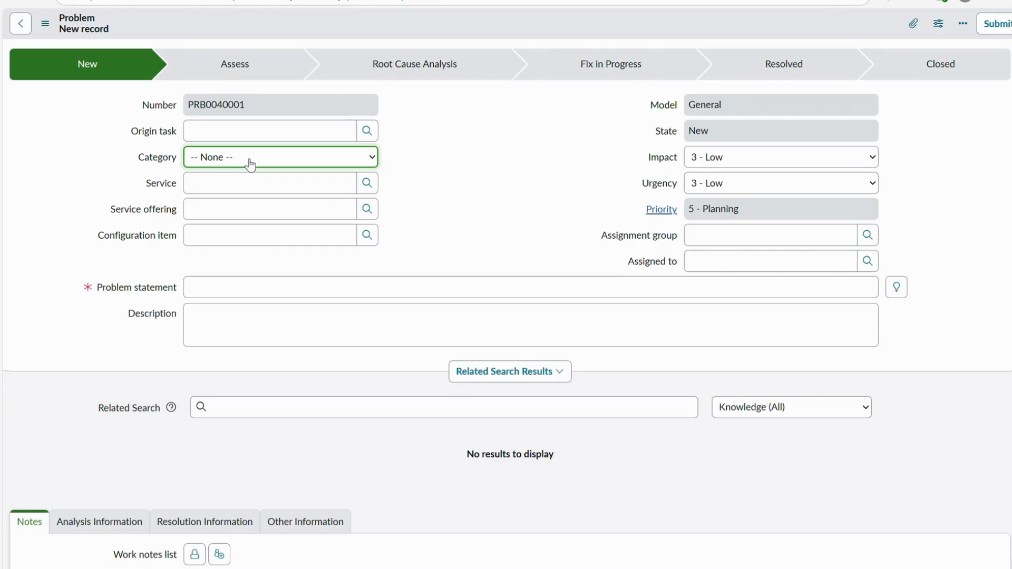
{"action": "left_click", "coordinate": [235, 218]}
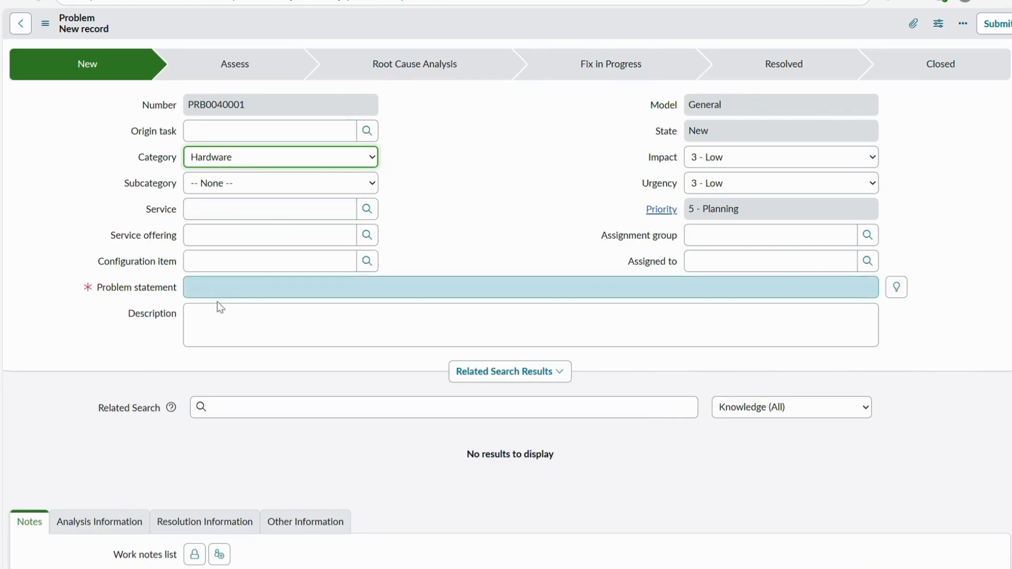
- Enter "My laptop hardware are getting crashed again & again." as the problem statement and save the record without leaving the form
{"action": "left_click", "coordinate": [221, 300]}
{"action": "type", "text": "My Laptop"}
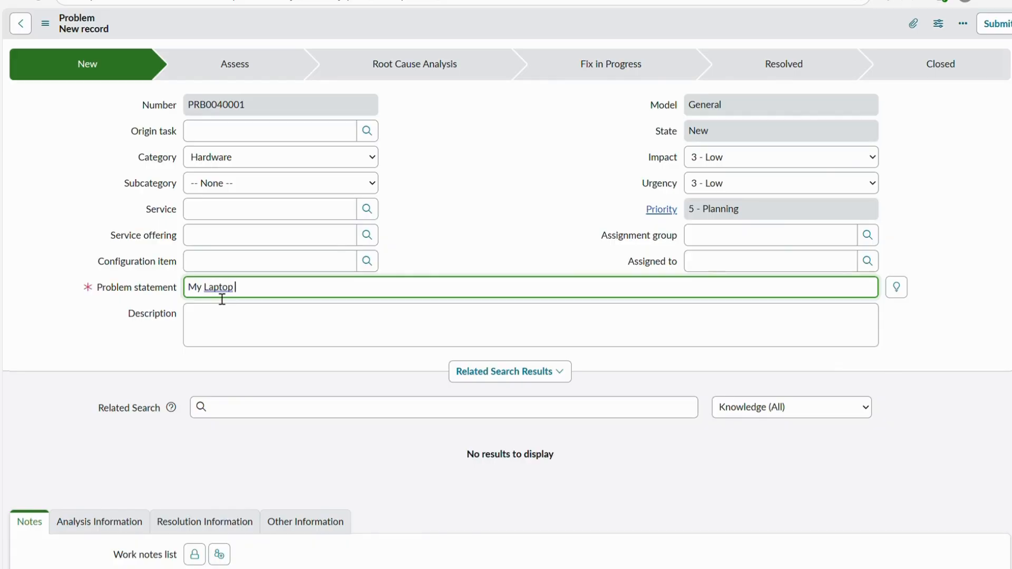
{"action": "type", "text": " hardware are getting cre"}
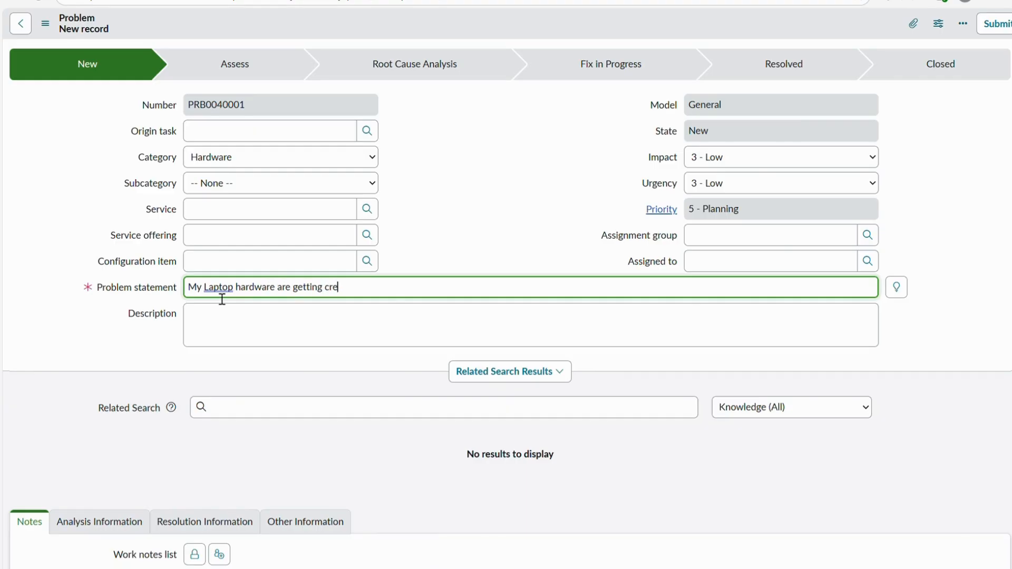
{"action": "key", "text": "BackSpace"}
{"action": "type", "text": "ashed again & again."}
{"action": "left_click", "coordinate": [214, 292]}
{"action": "key", "text": "BackSpace"}
{"action": "type", "text": "l"}
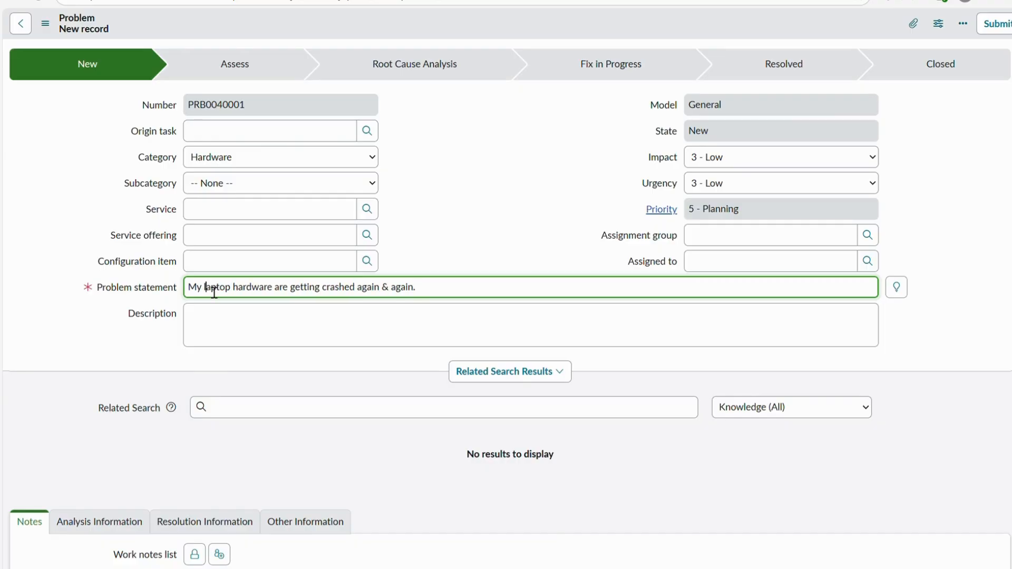
{"action": "right_click", "coordinate": [494, 15]}
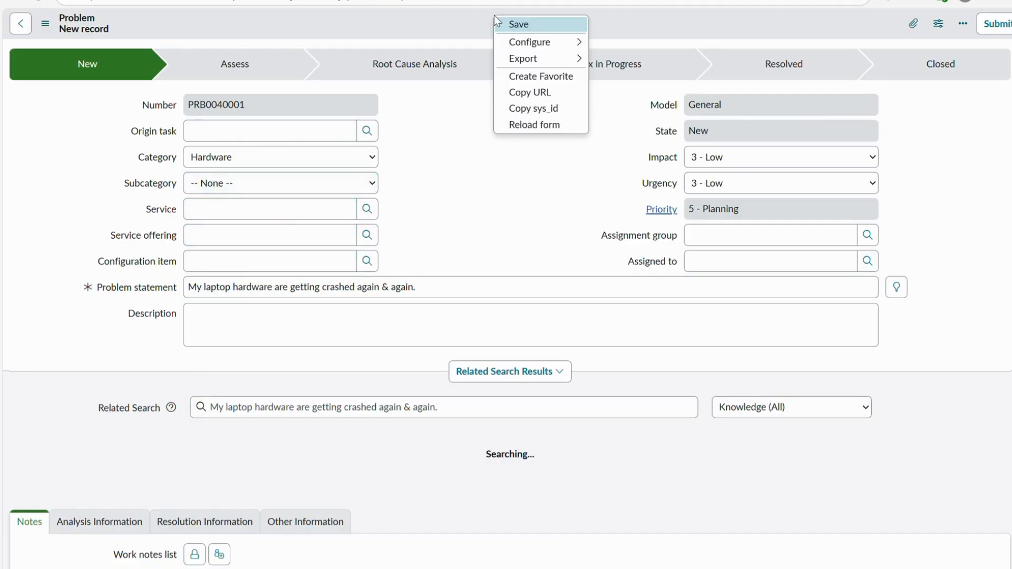
{"action": "left_click", "coordinate": [515, 24]}
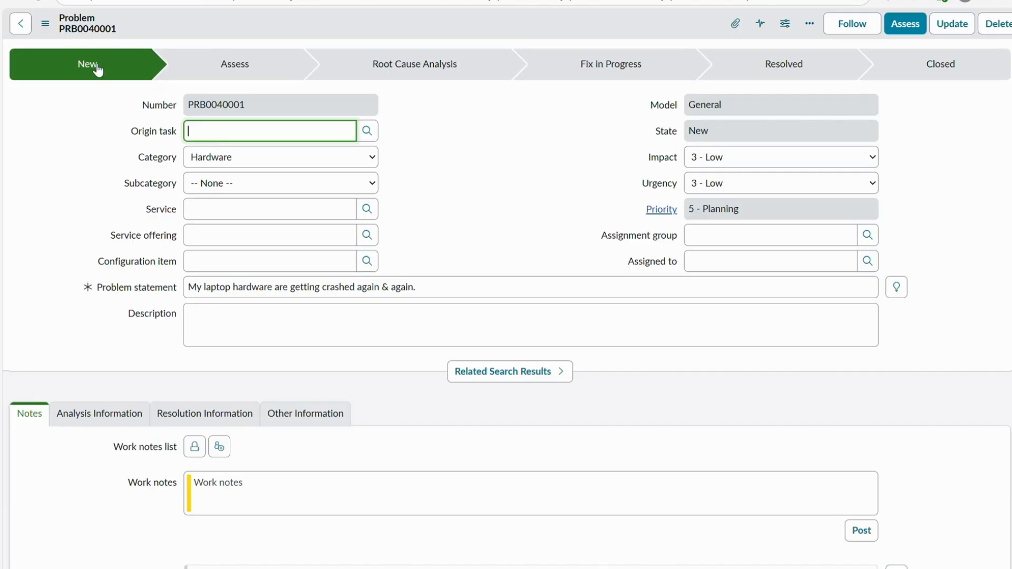
- Assign the laptop problem to the Hardware assignment group and save the record
{"action": "left_click", "coordinate": [728, 244]}
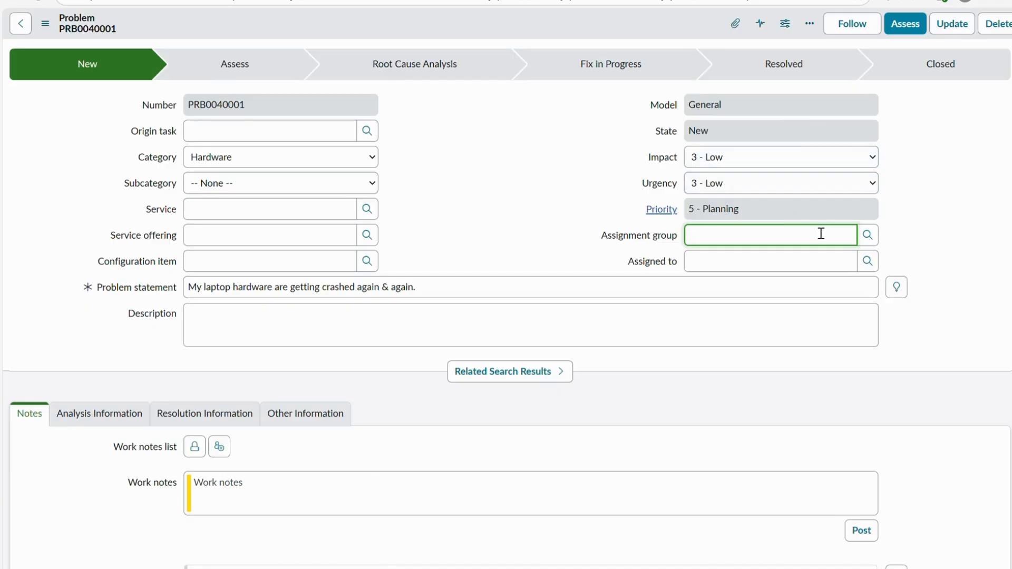
{"action": "left_click", "coordinate": [870, 238]}
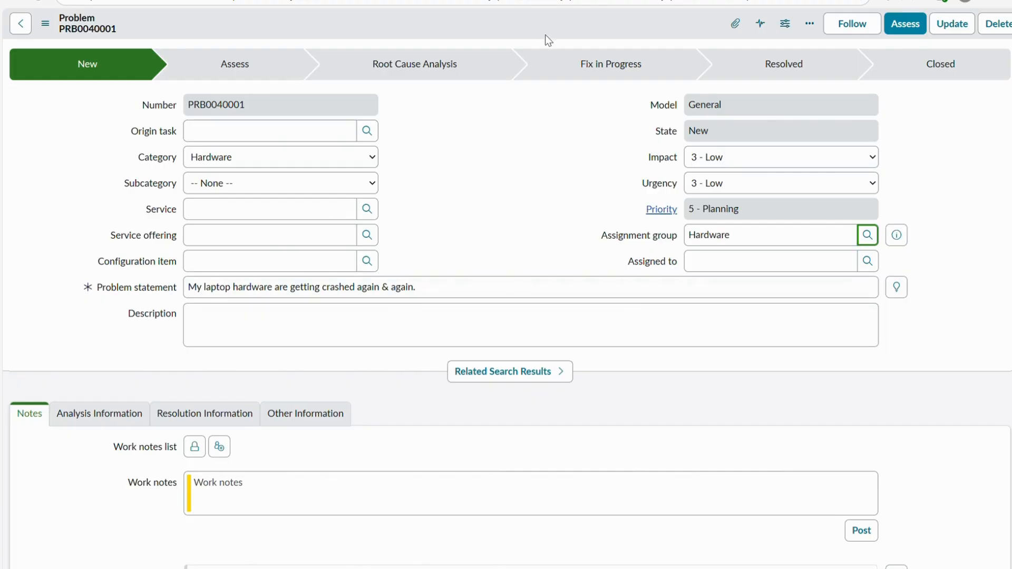
{"action": "right_click", "coordinate": [467, 24]}
{"action": "left_click", "coordinate": [476, 29]}
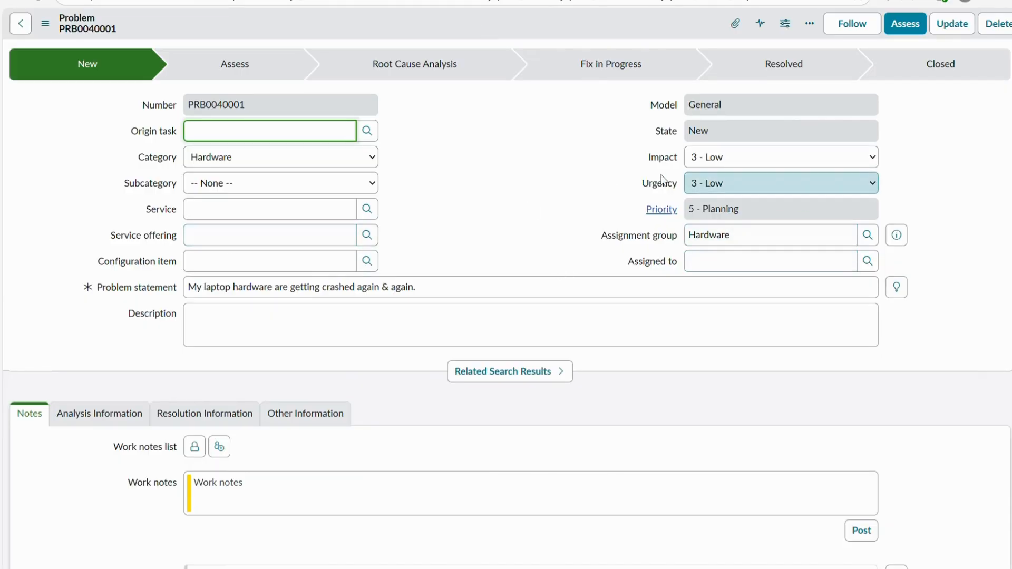
- Set the laptop problem's configuration item to *ANNIE-IBM and save the record
{"action": "scroll", "coordinate": [355, 185], "scroll_direction": "down", "scroll_amount": 8}
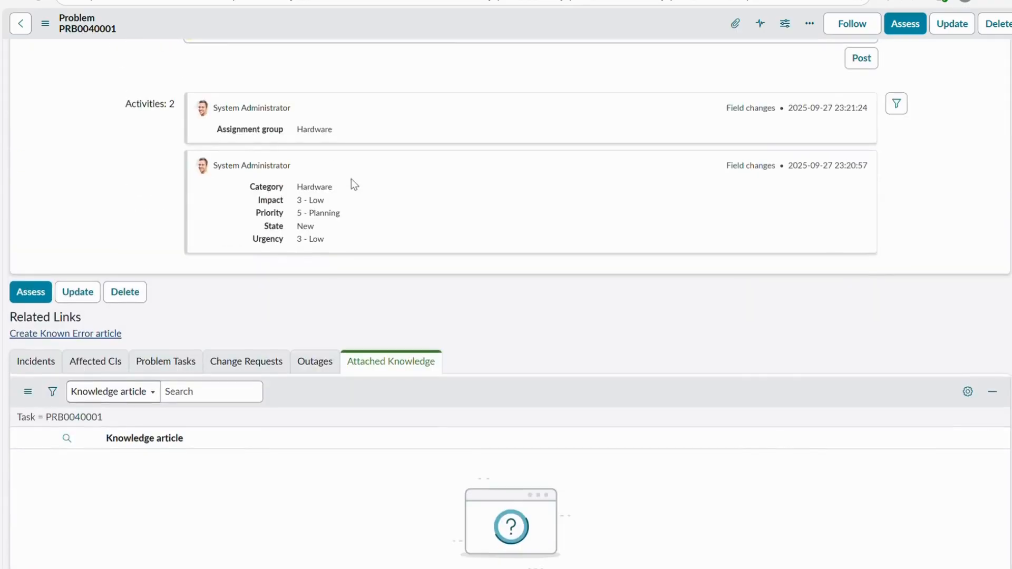
{"action": "scroll", "coordinate": [350, 178], "scroll_direction": "up", "scroll_amount": 5}
{"action": "scroll", "coordinate": [355, 183], "scroll_direction": "down", "scroll_amount": 1}
{"action": "scroll", "coordinate": [356, 186], "scroll_direction": "up", "scroll_amount": 3}
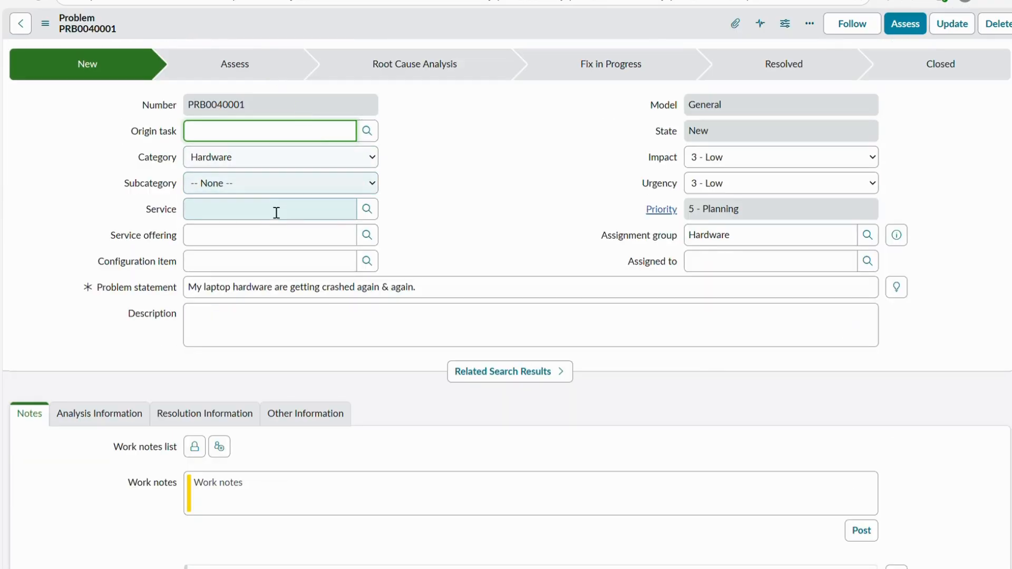
{"action": "left_click", "coordinate": [283, 262]}
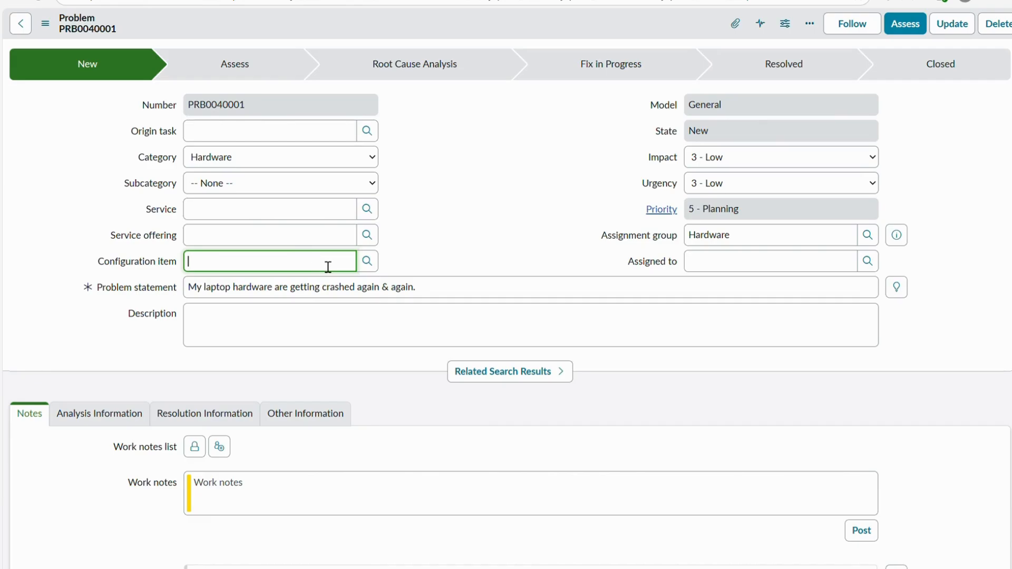
{"action": "left_click", "coordinate": [375, 263]}
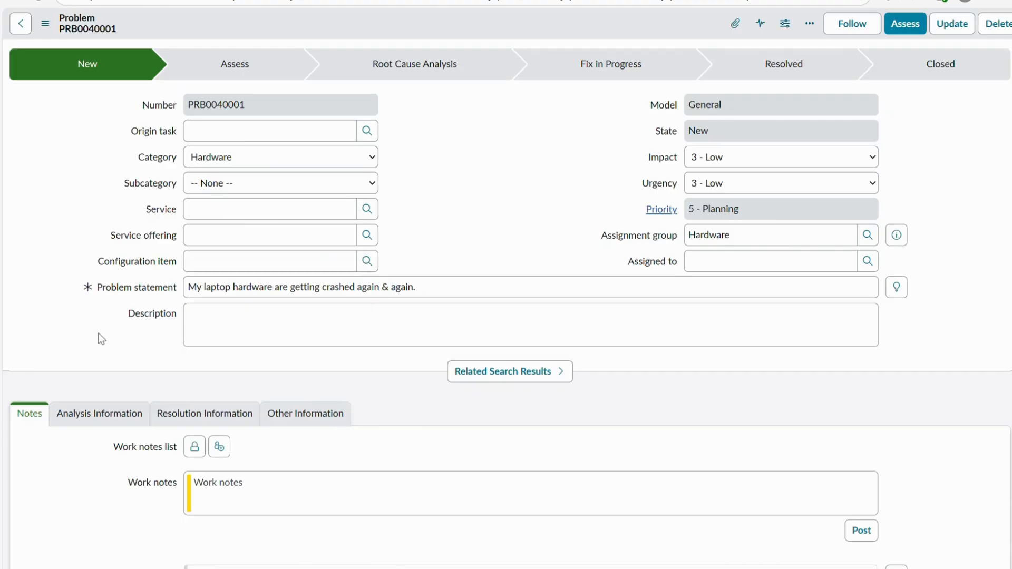
{"action": "left_click", "coordinate": [111, 398]}
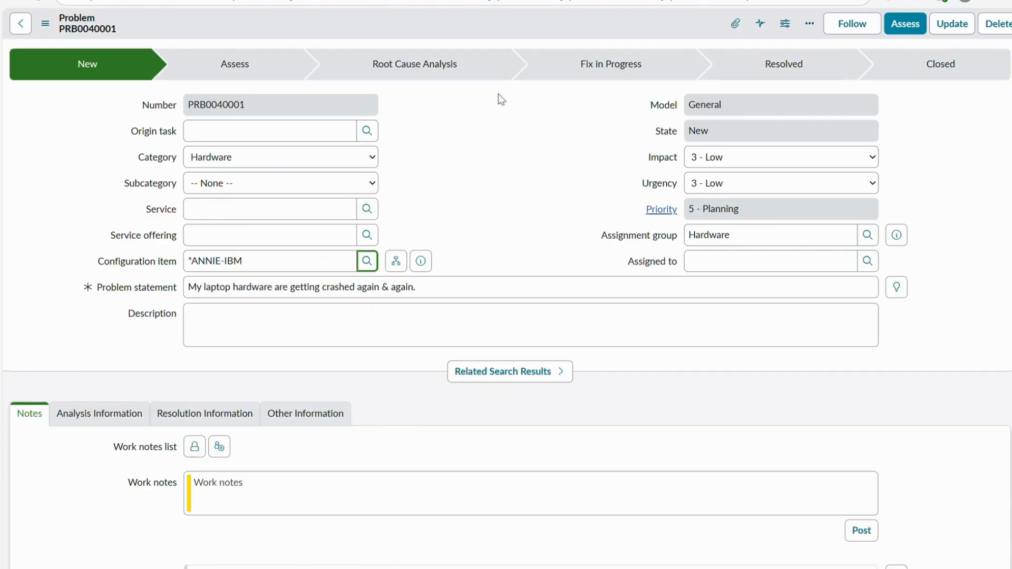
{"action": "right_click", "coordinate": [467, 25]}
{"action": "left_click", "coordinate": [476, 29]}
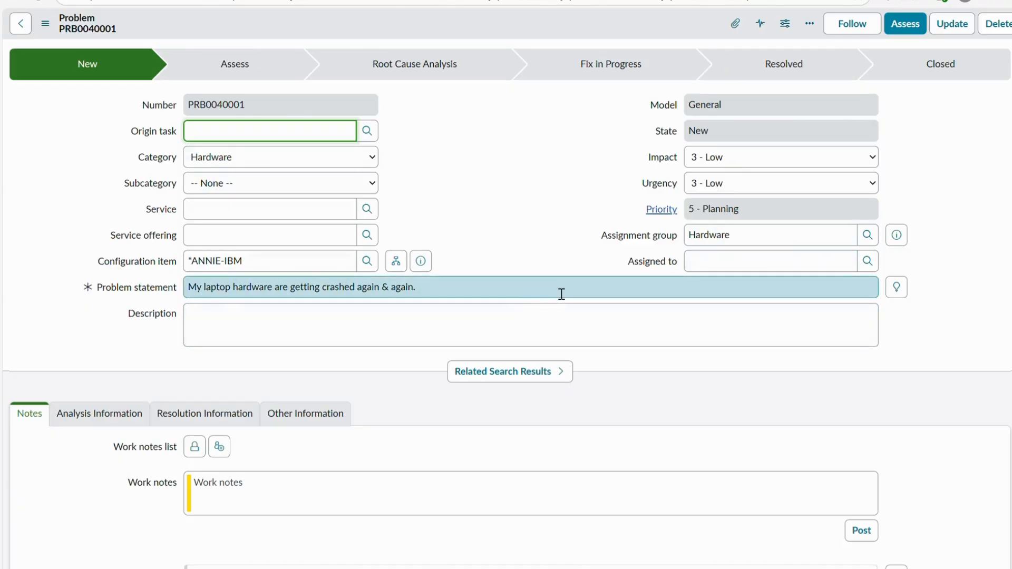
- Assign the problem to Demo User within the Hardware group and move the record to the Assess state
{"action": "left_click_drag", "start_coordinate": [753, 238], "coordinate": [683, 237]}
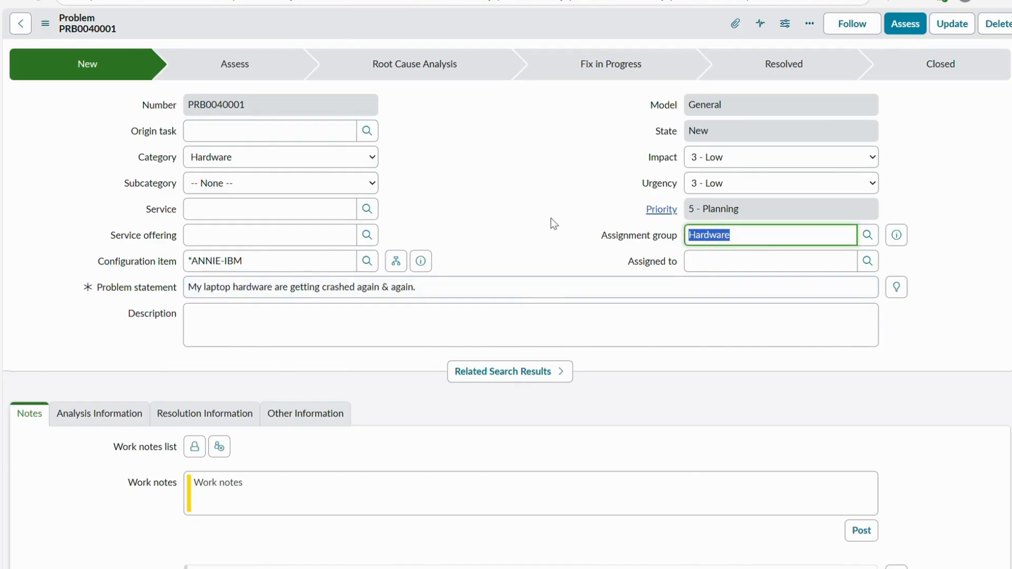
{"action": "left_click", "coordinate": [759, 267]}
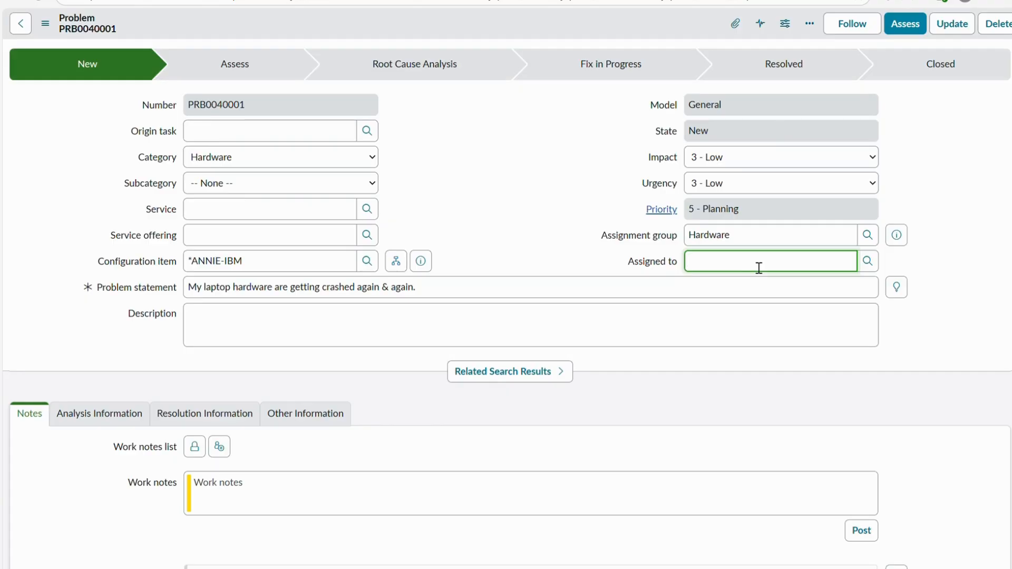
{"action": "left_click", "coordinate": [867, 261]}
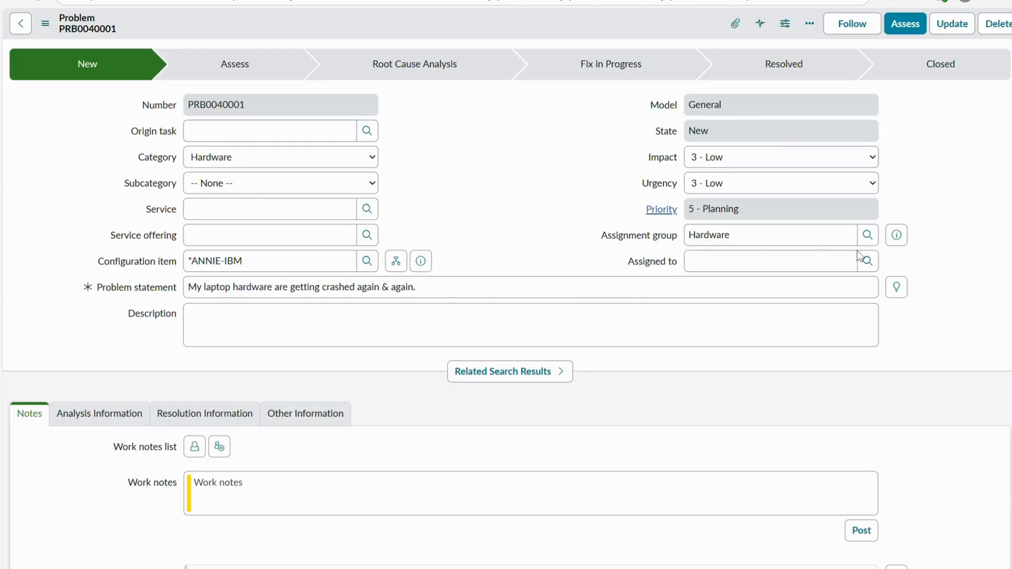
{"action": "left_click", "coordinate": [730, 265]}
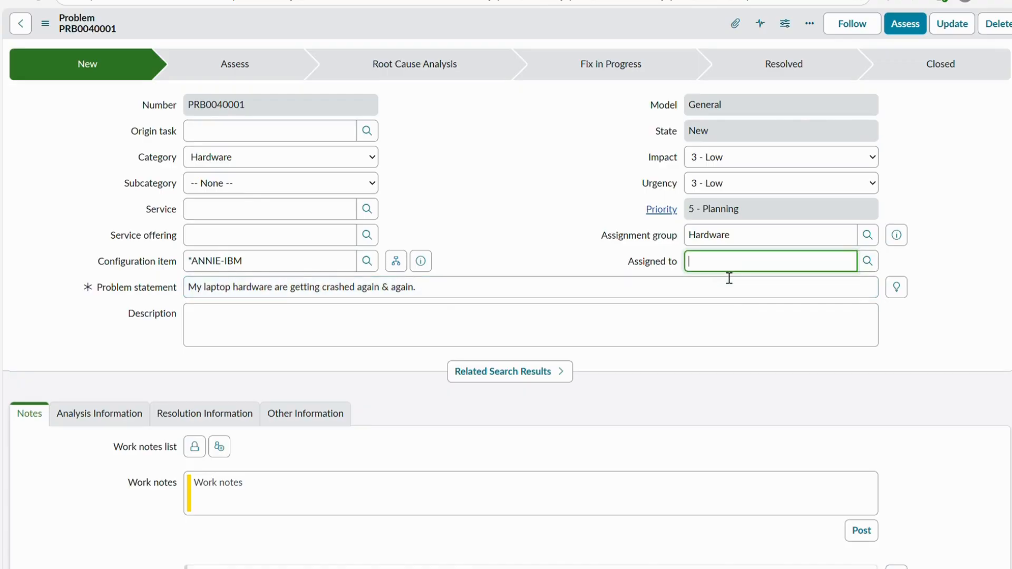
{"action": "type", "text": "Beth"}
{"action": "key", "text": "BackSpace"}
{"action": "key", "text": "BackSpace"}
{"action": "key", "text": "BackSpace"}
{"action": "key", "text": "BackSpace"}
{"action": "left_click", "coordinate": [869, 265]}
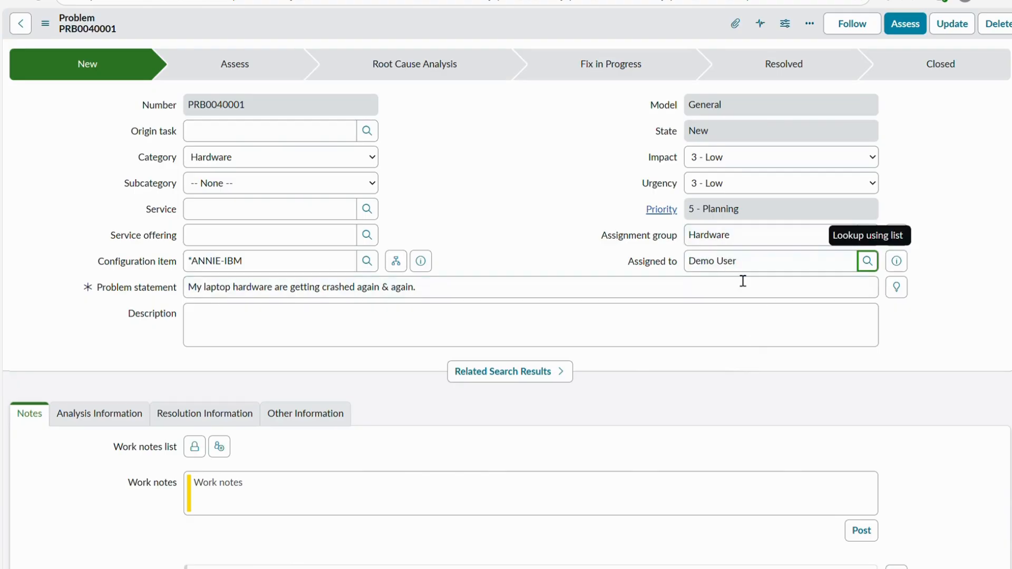
{"action": "right_click", "coordinate": [406, 27]}
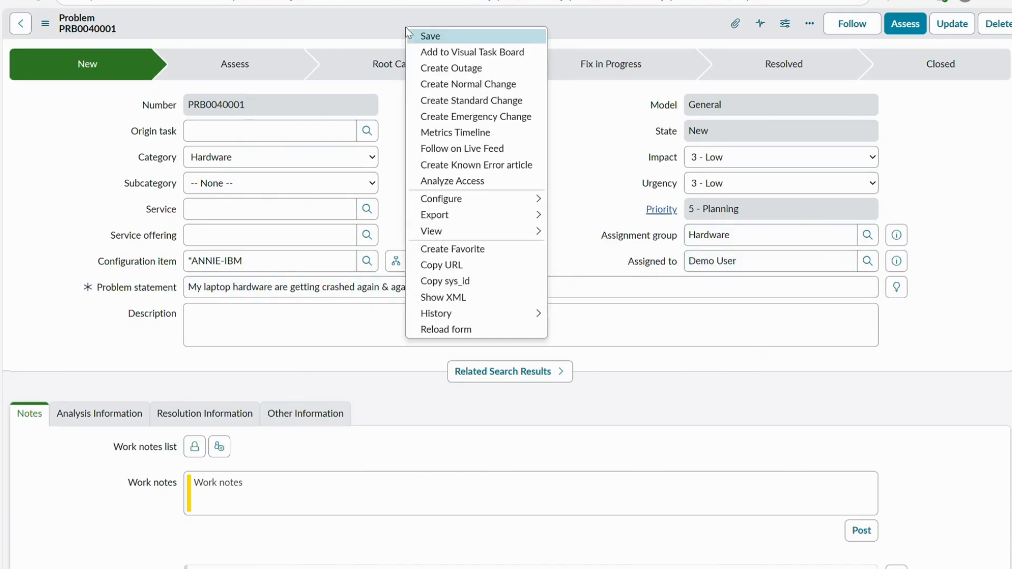
{"action": "left_click", "coordinate": [417, 31]}
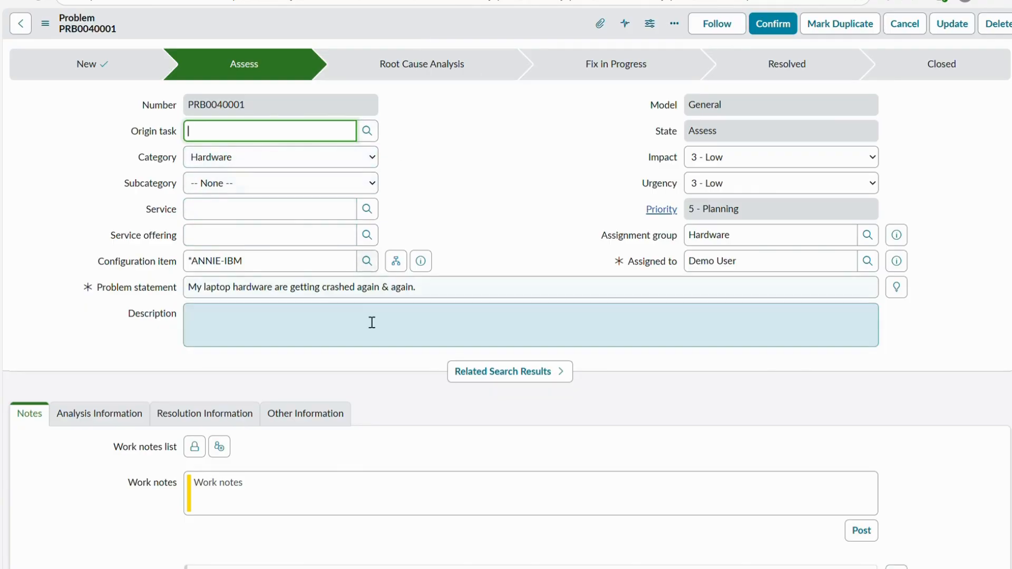
- Examine the problem's activities and affected CIs, then check its configuration item, impact and urgency
{"action": "scroll", "coordinate": [365, 317], "scroll_direction": "down", "scroll_amount": 6}
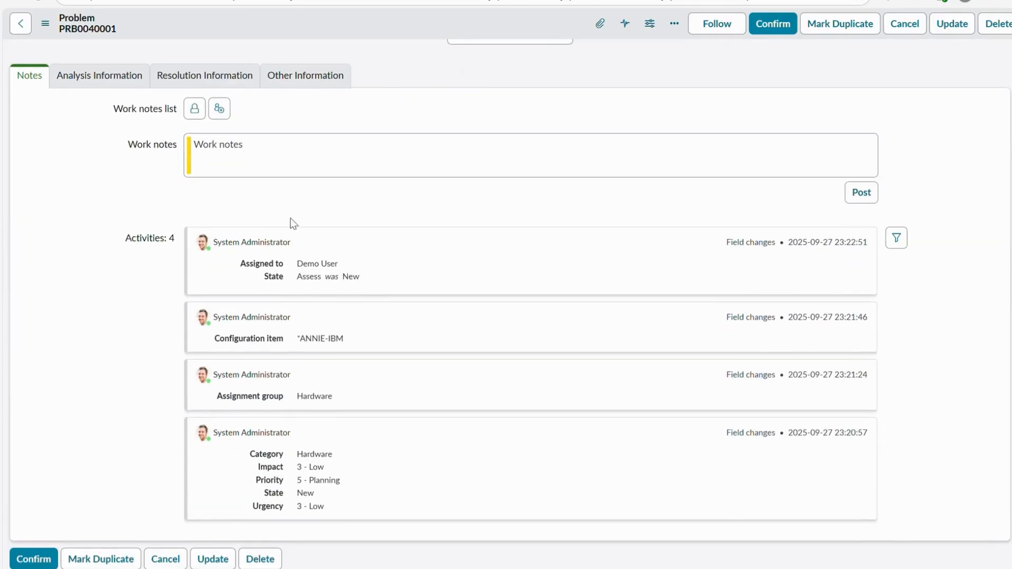
{"action": "scroll", "coordinate": [242, 409], "scroll_direction": "down", "scroll_amount": 2}
{"action": "left_click_drag", "start_coordinate": [332, 325], "coordinate": [296, 325]}
{"action": "scroll", "coordinate": [632, 262], "scroll_direction": "up", "scroll_amount": 3}
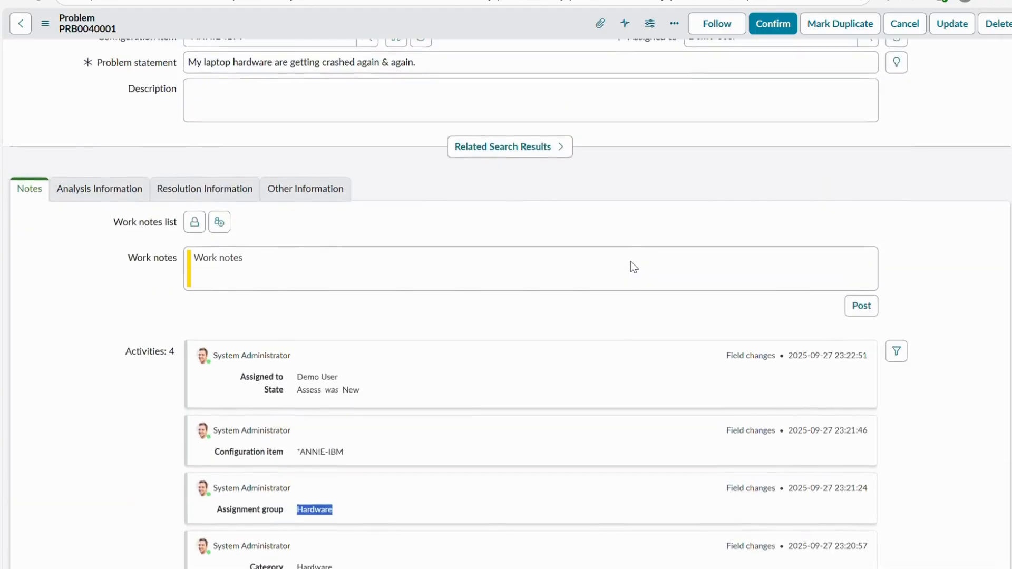
{"action": "scroll", "coordinate": [631, 261], "scroll_direction": "down", "scroll_amount": 7}
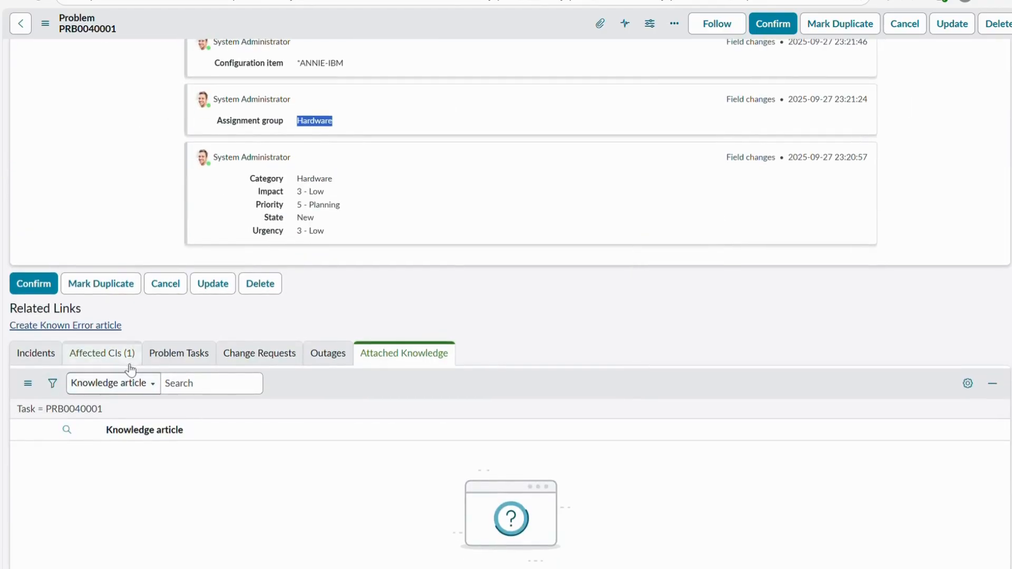
{"action": "left_click", "coordinate": [102, 353]}
{"action": "left_click", "coordinate": [132, 522]}
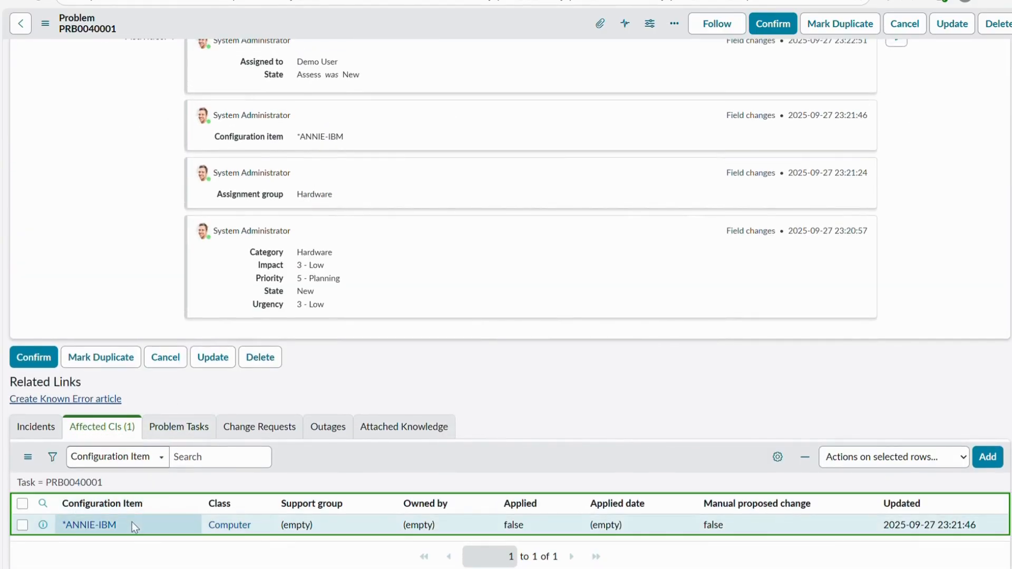
{"action": "left_click", "coordinate": [132, 521]}
{"action": "scroll", "coordinate": [548, 344], "scroll_direction": "up", "scroll_amount": 9}
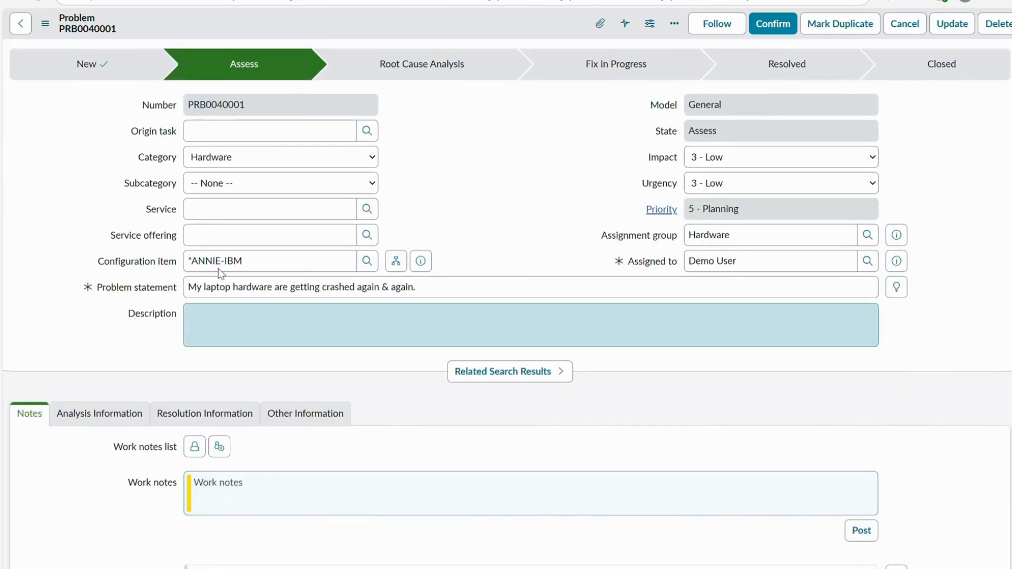
{"action": "left_click_drag", "start_coordinate": [266, 261], "coordinate": [159, 257]}
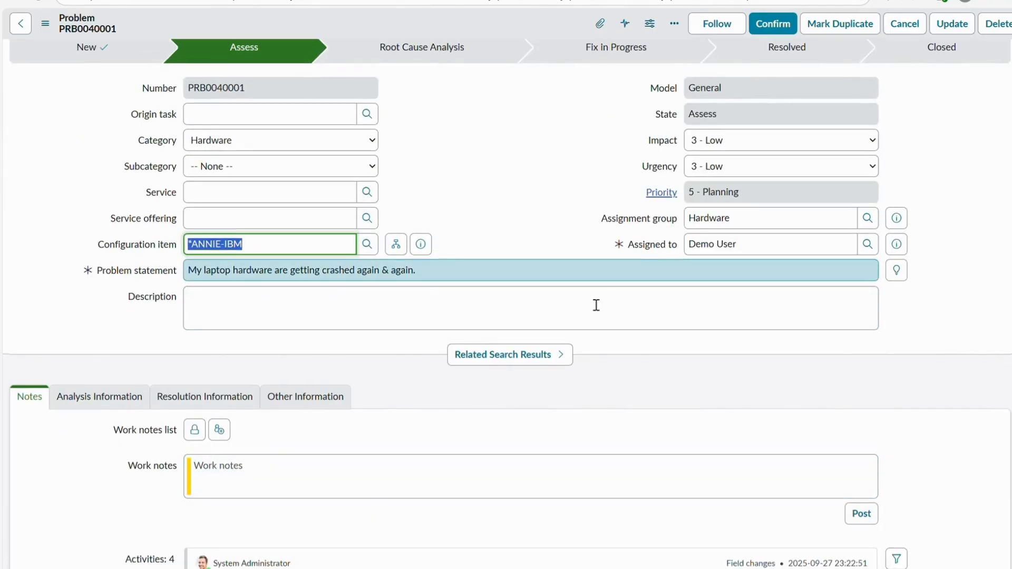
{"action": "scroll", "coordinate": [589, 300], "scroll_direction": "down", "scroll_amount": 4}
{"action": "scroll", "coordinate": [591, 303], "scroll_direction": "up", "scroll_amount": 3}
{"action": "scroll", "coordinate": [591, 303], "scroll_direction": "up", "scroll_amount": 2}
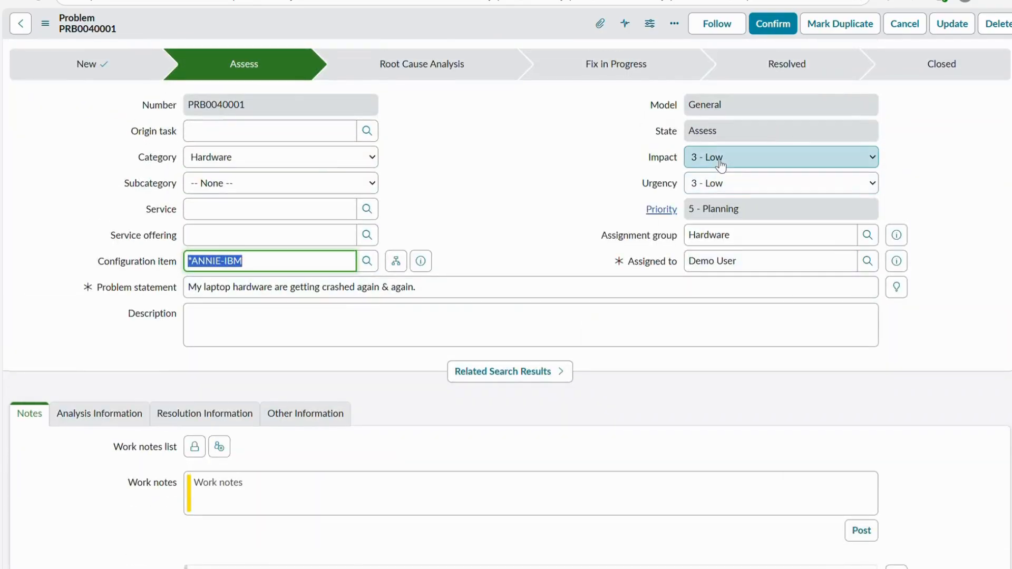
{"action": "left_click", "coordinate": [788, 157]}
{"action": "left_click", "coordinate": [691, 178]}
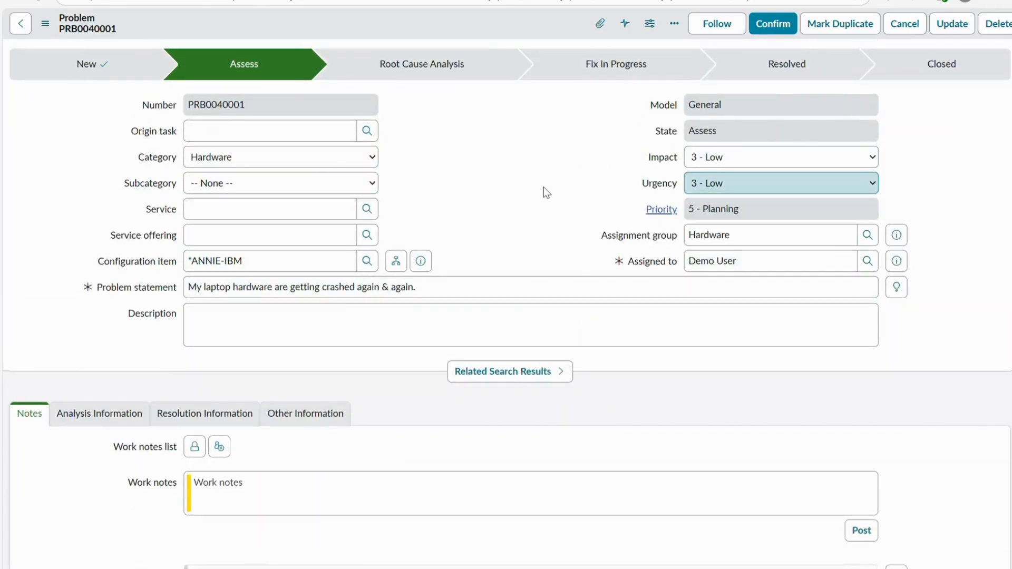
{"action": "scroll", "coordinate": [549, 267], "scroll_direction": "down", "scroll_amount": 2}
{"action": "scroll", "coordinate": [549, 266], "scroll_direction": "up", "scroll_amount": 2}
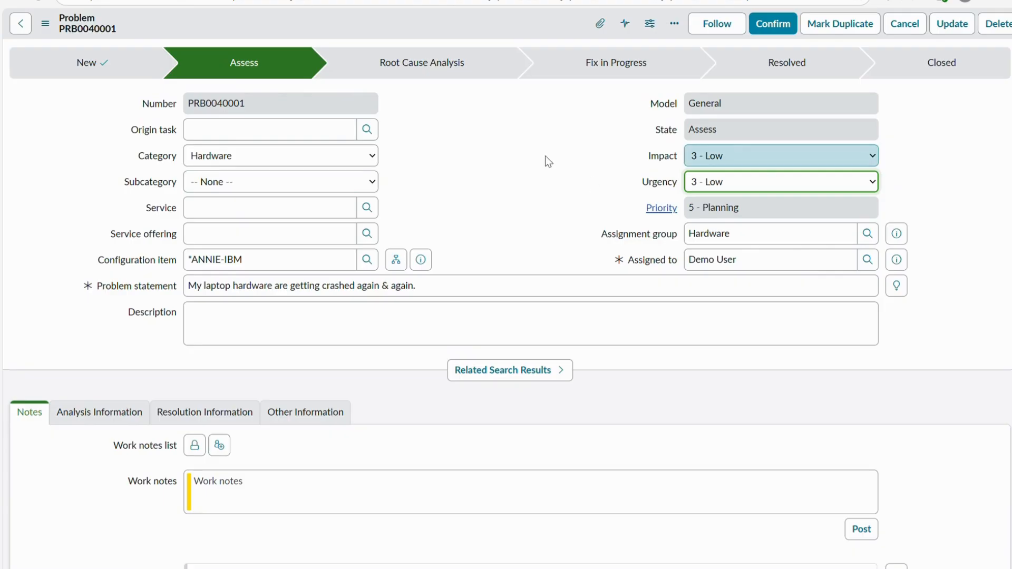
- Confirm the problem to move it to the Root Cause Analysis state
{"action": "scroll", "coordinate": [544, 156], "scroll_direction": "down", "scroll_amount": 1}
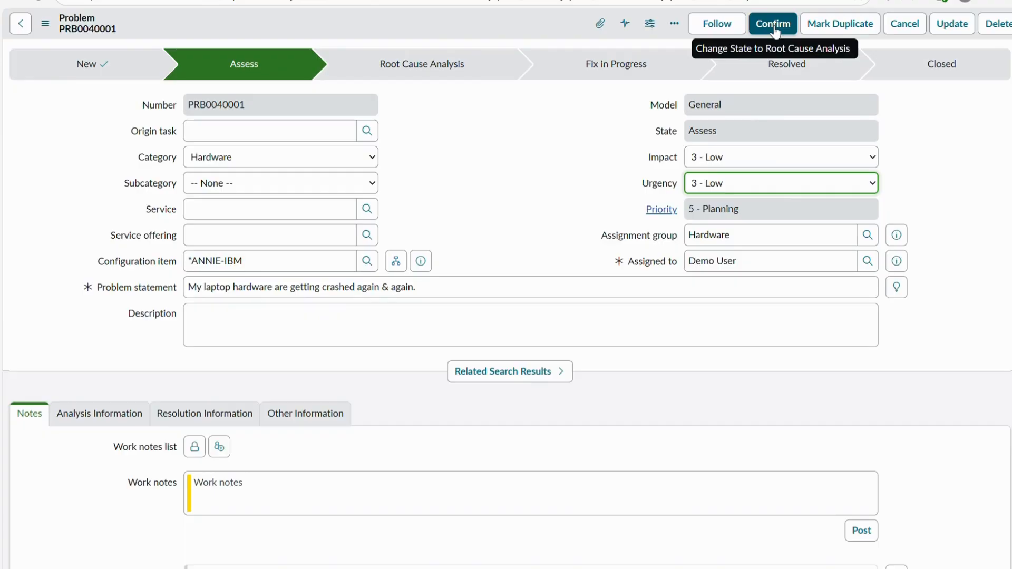
{"action": "scroll", "coordinate": [626, 230], "scroll_direction": "down", "scroll_amount": 5}
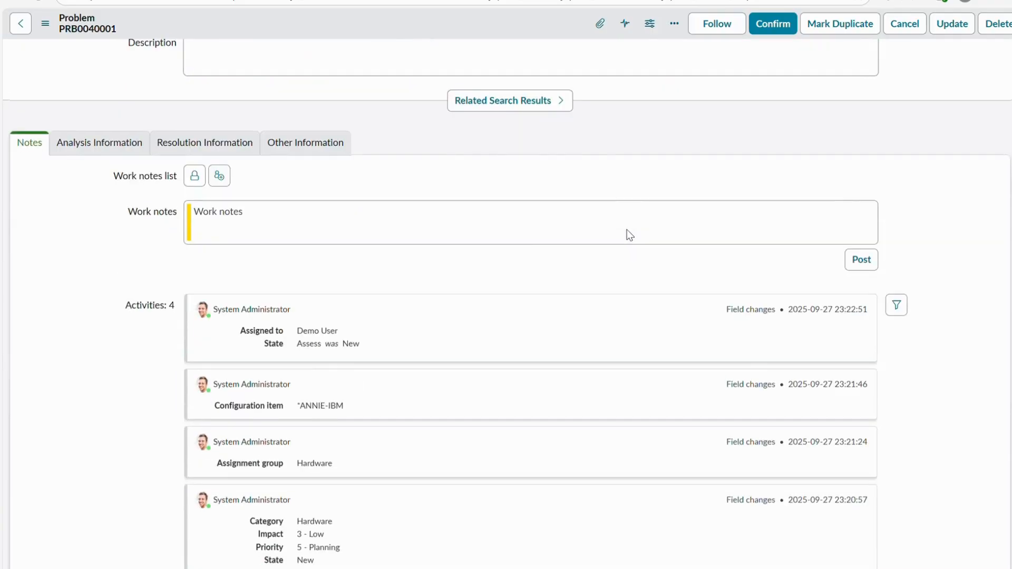
{"action": "scroll", "coordinate": [627, 234], "scroll_direction": "up", "scroll_amount": 5}
{"action": "left_click", "coordinate": [770, 23]}
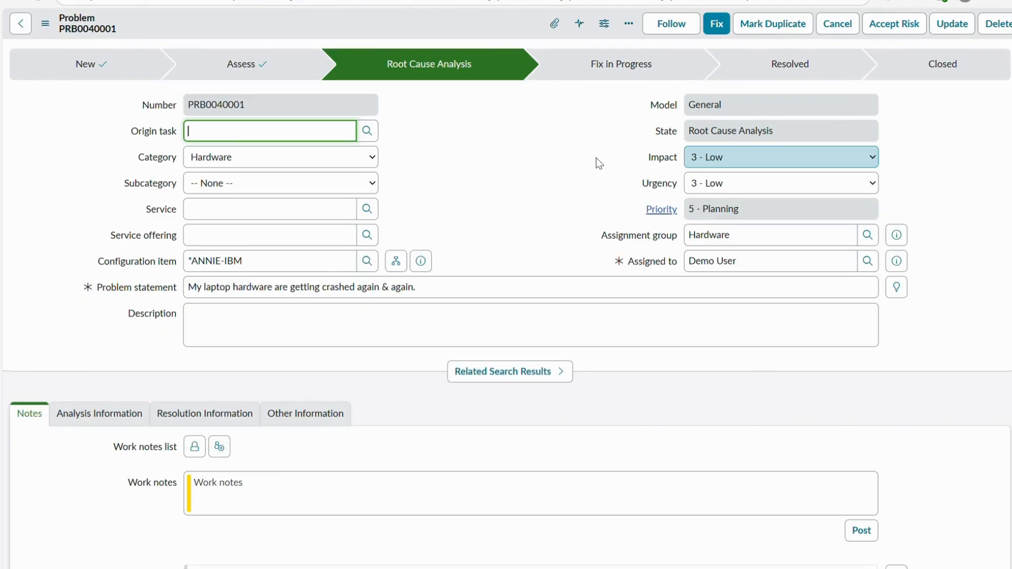
- Enter the work note "I have identified the problem and now I am going to find the root cause of it."
{"action": "scroll", "coordinate": [432, 207], "scroll_direction": "down", "scroll_amount": 5}
{"action": "left_click", "coordinate": [243, 223]}
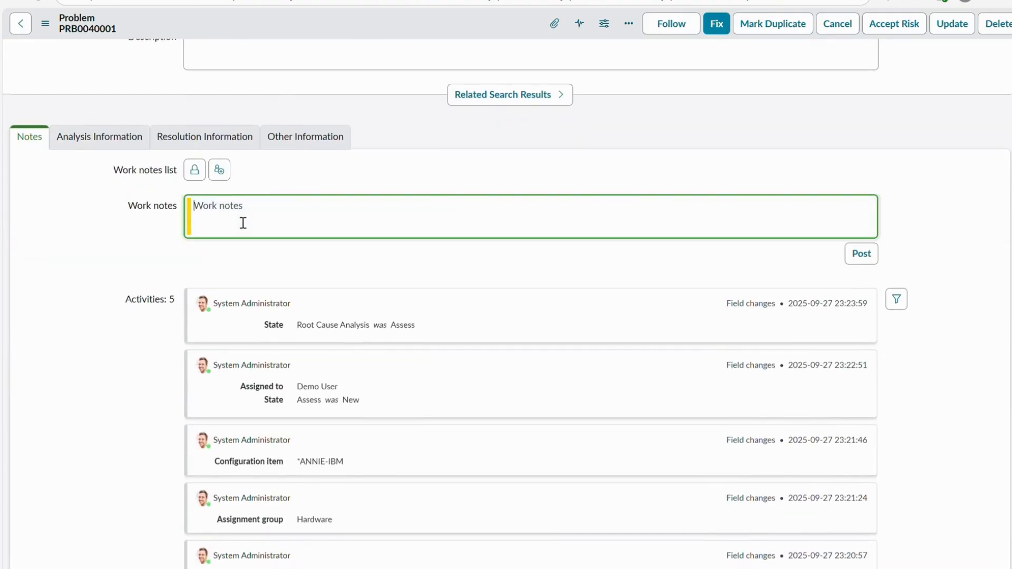
{"action": "type", "text": "I have idnetified the [r"}
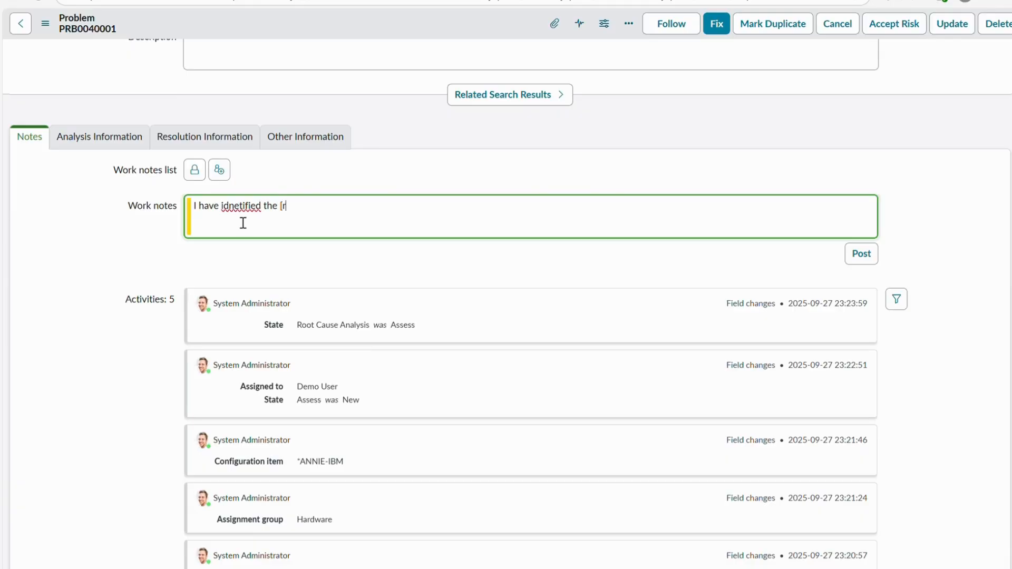
{"action": "key", "text": "BackSpace"}
{"action": "key", "text": "BackSpace"}
{"action": "right_click", "coordinate": [236, 210]}
{"action": "left_click", "coordinate": [259, 270]}
{"action": "type", "text": "e problem and now I am"}
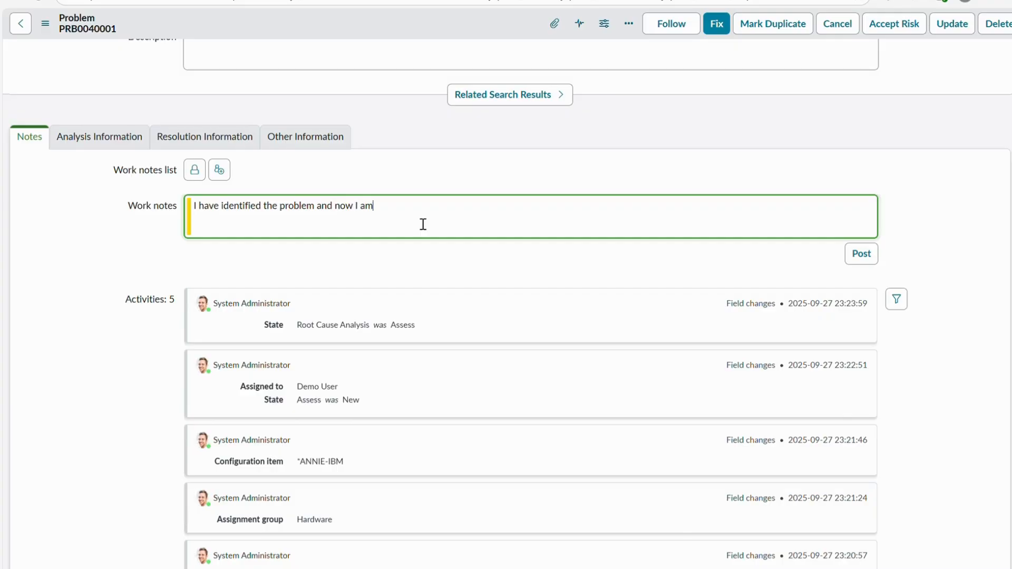
{"action": "type", "text": " going to find the root cause of it."}
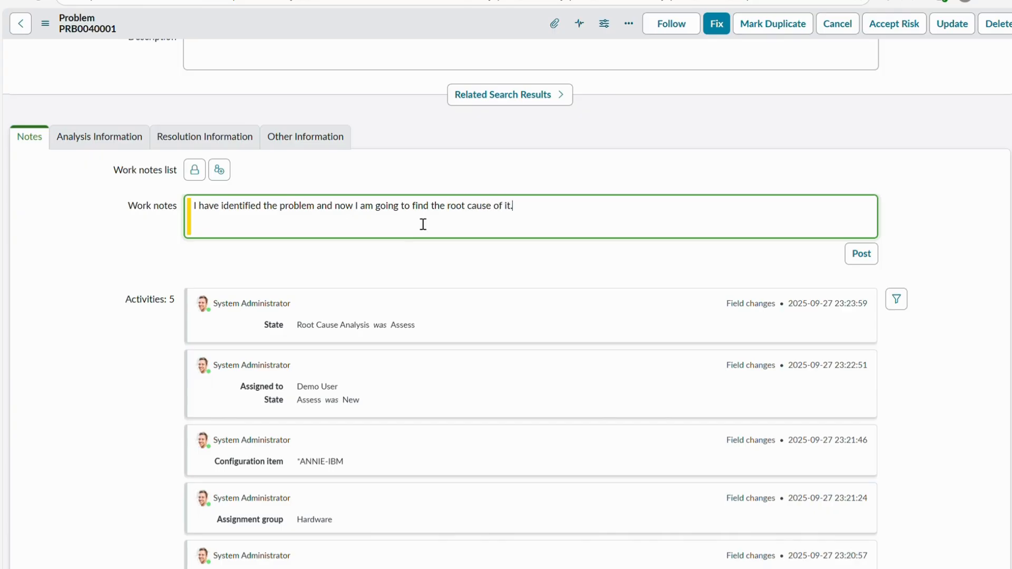
- Post the root cause work note and save the problem record
{"action": "scroll", "coordinate": [417, 219], "scroll_direction": "up", "scroll_amount": 2}
{"action": "scroll", "coordinate": [416, 219], "scroll_direction": "down", "scroll_amount": 3}
{"action": "left_click", "coordinate": [861, 231]}
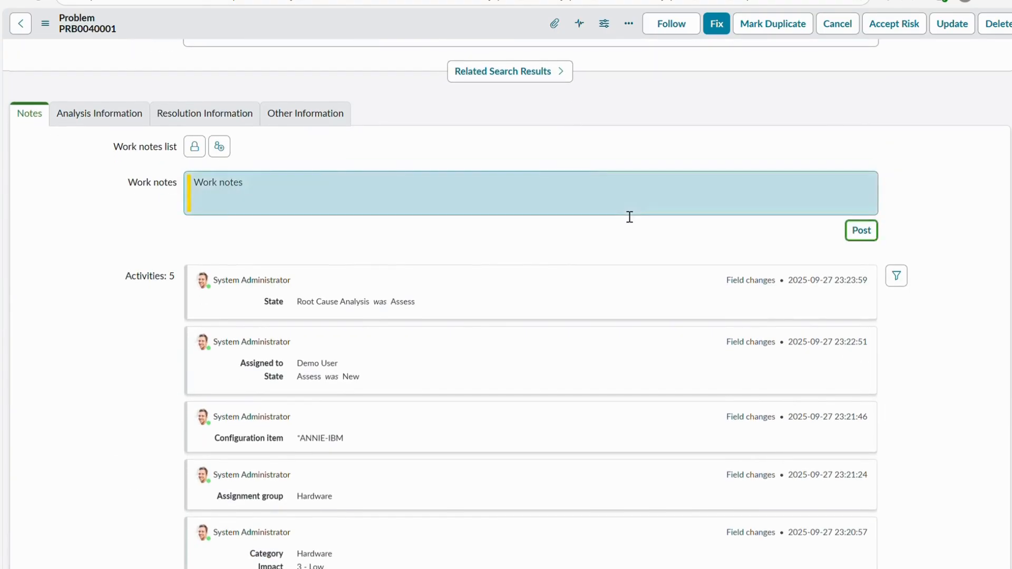
{"action": "scroll", "coordinate": [479, 129], "scroll_direction": "up", "scroll_amount": 5}
{"action": "right_click", "coordinate": [393, 15]}
{"action": "left_click", "coordinate": [400, 19]}
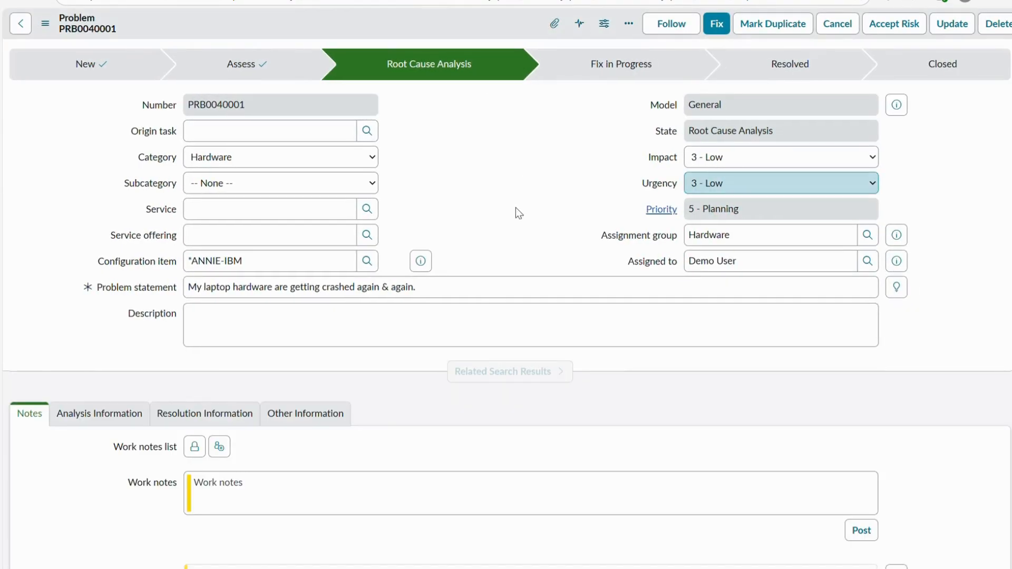
- Enter the work note "I have found the issue, it's with your laptop, motherboard that needs to be replaced."
{"action": "scroll", "coordinate": [295, 382], "scroll_direction": "down", "scroll_amount": 3}
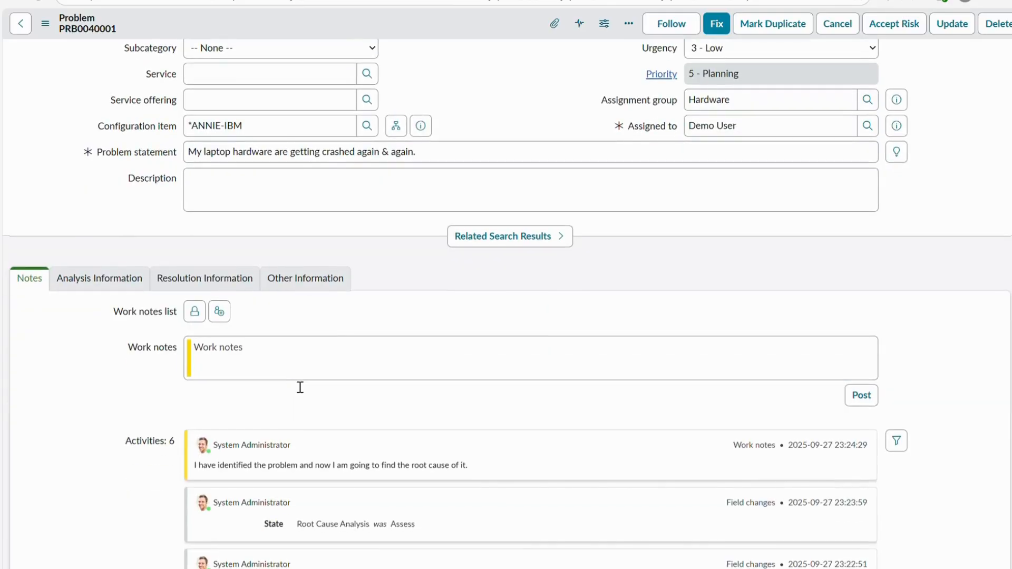
{"action": "left_click", "coordinate": [262, 363]}
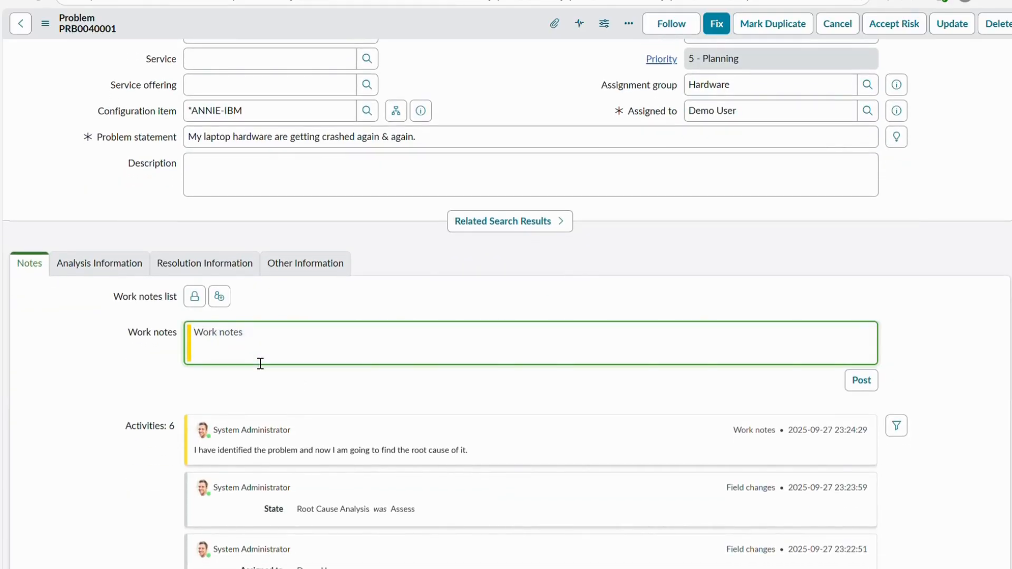
{"action": "type", "text": "I have found the issue, it's wit"}
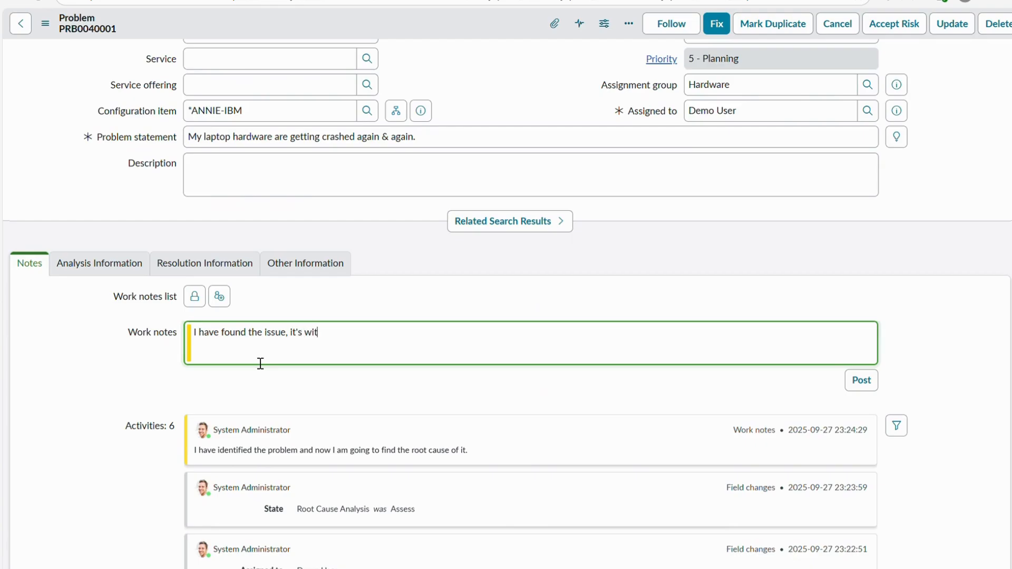
{"action": "type", "text": "h your laptop"}
{"action": "type", "text": " o"}
{"action": "type", "text": "otherb"}
{"action": "key", "text": "BackSpace"}
{"action": "key", "text": "BackSpace"}
{"action": "key", "text": "BackSpace"}
{"action": "key", "text": "BackSpace"}
{"action": "key", "text": "BackSpace"}
{"action": "type", "text": "mother"}
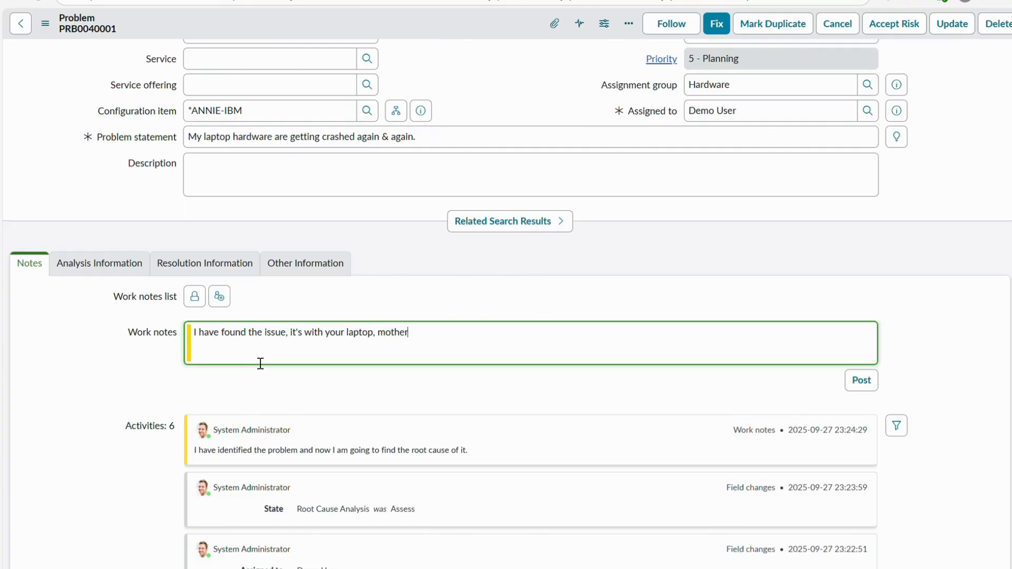
{"action": "type", "text": "board that needs to be replaced."}
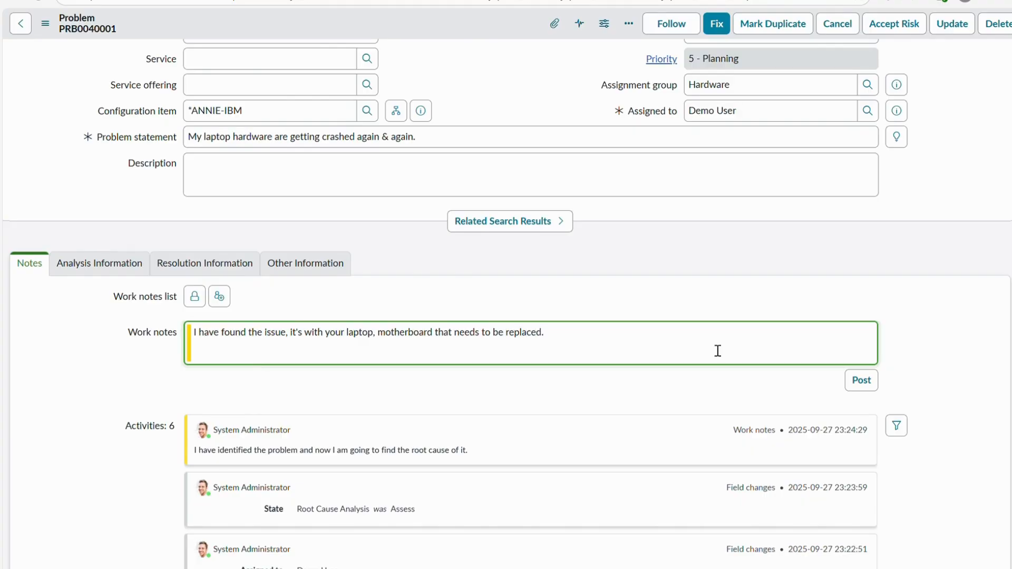
- Post the work note about the motherboard and save the problem record
{"action": "left_click", "coordinate": [861, 381]}
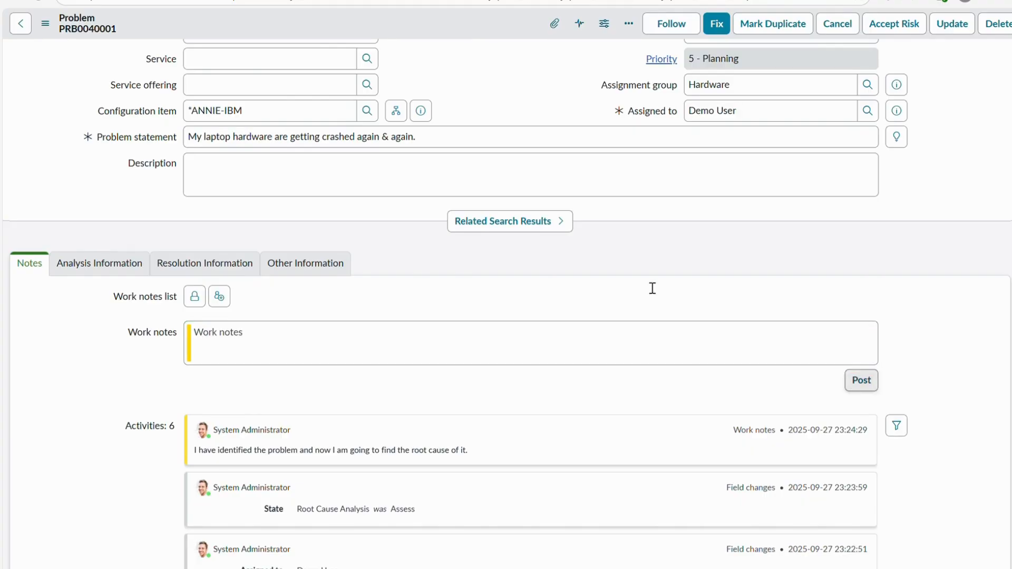
{"action": "right_click", "coordinate": [435, 21]}
{"action": "left_click", "coordinate": [447, 28]}
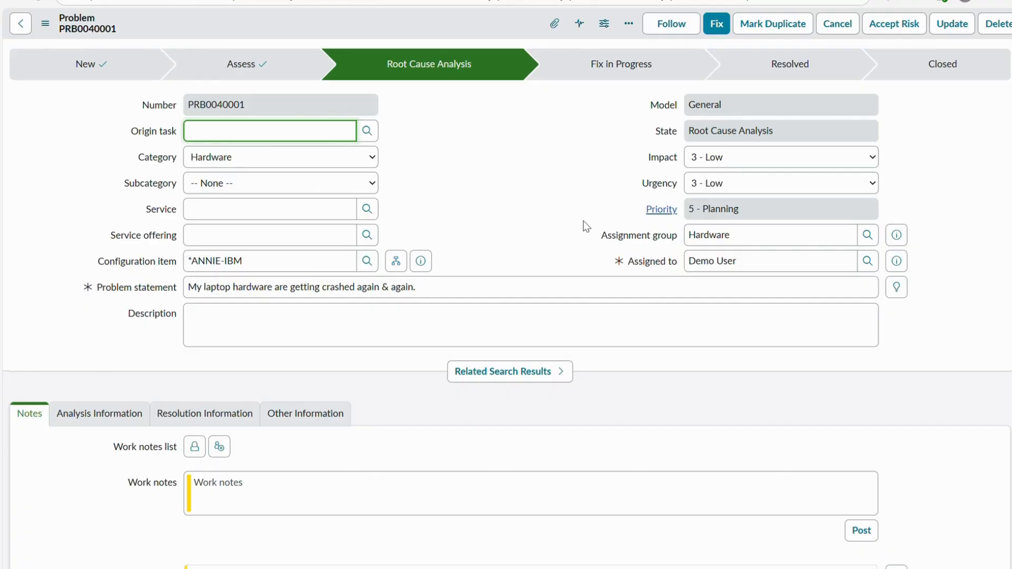
- Begin a new work note with "As, we are going to replace the motherboard of the laptop,"
{"action": "scroll", "coordinate": [583, 220], "scroll_direction": "down", "scroll_amount": 4}
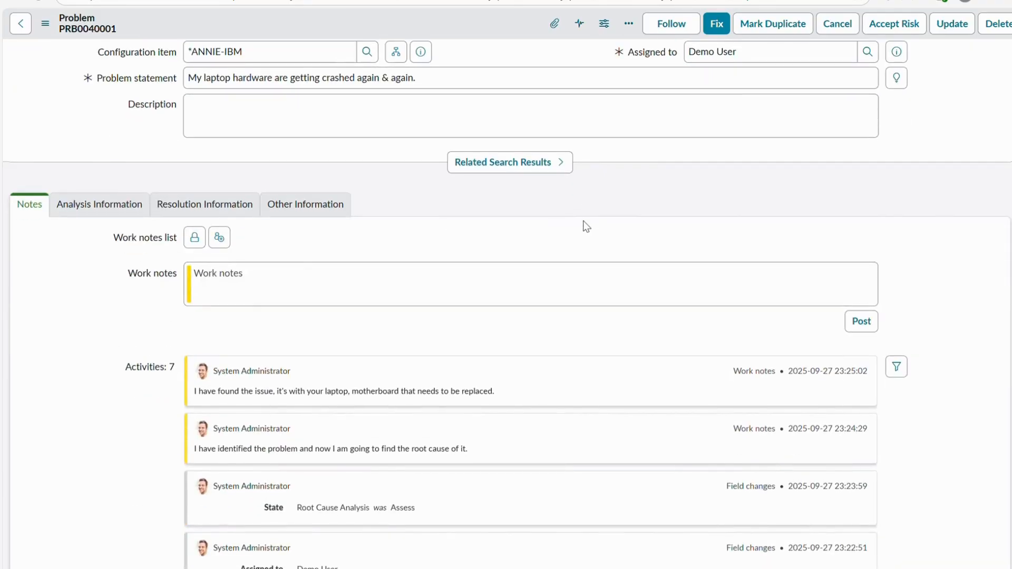
{"action": "left_click", "coordinate": [221, 301]}
{"action": "type", "text": "I hav"}
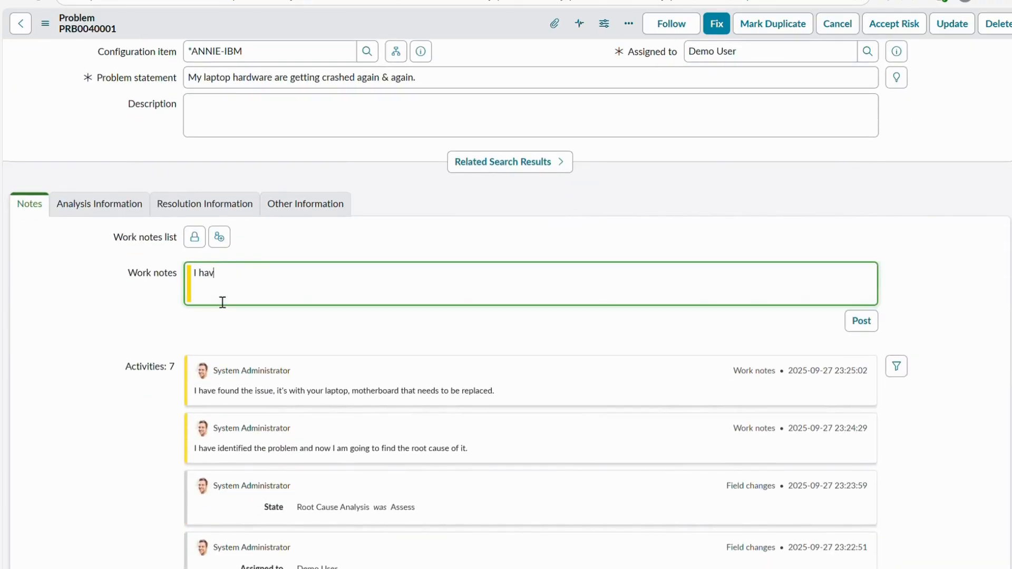
{"action": "key", "text": "BackSpace"}
{"action": "key", "text": "BackSpace"}
{"action": "key", "text": "BackSpace"}
{"action": "key", "text": "BackSpace"}
{"action": "key", "text": "BackSpace"}
{"action": "type", "text": "As, we are going to replace the "}
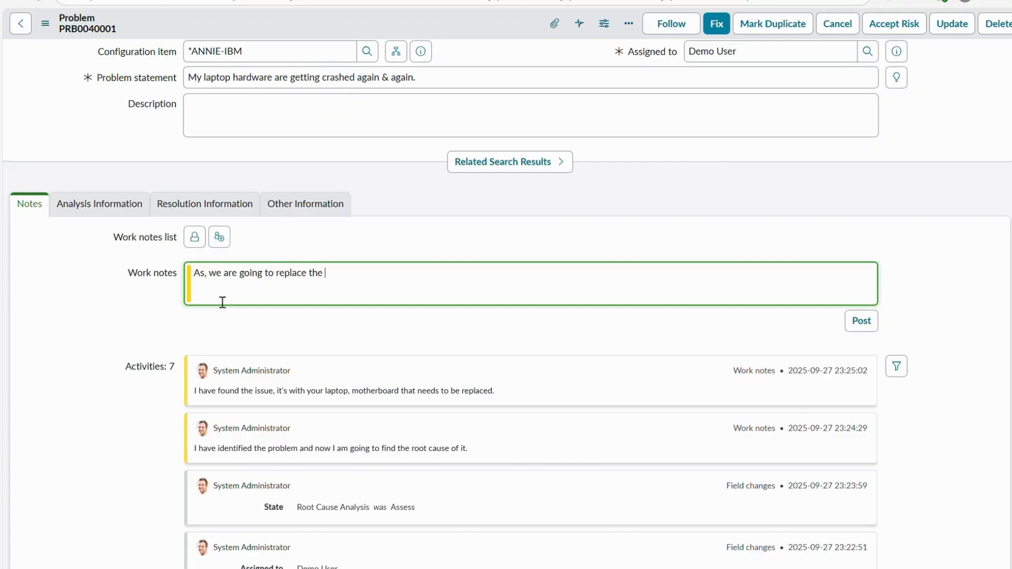
{"action": "type", "text": "mother"}
{"action": "type", "text": "board of the l"}
{"action": "type", "text": "aptop"}
{"action": "type", "text": ", "}
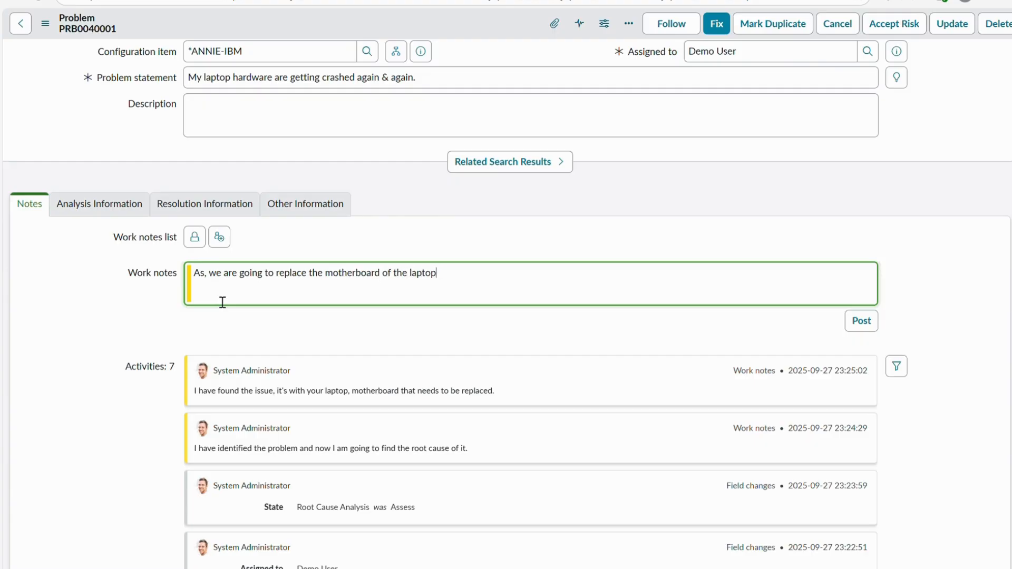
{"action": "type", "text": ", so data would get lost"}
- Continue the work note with "so we cannot backup the data, hence there is risk that we loose the data."
{"action": "key", "text": "BackSpace"}
{"action": "key", "text": "BackSpace"}
{"action": "key", "text": "BackSpace"}
{"action": "key", "text": "BackSpace"}
{"action": "key", "text": "BackSpace"}
{"action": "key", "text": "BackSpace"}
{"action": "key", "text": "BackSpace"}
{"action": "key", "text": "BackSpace"}
{"action": "key", "text": "BackSpace"}
{"action": "type", "text": "bac"}
{"action": "key", "text": "BackSpace"}
{"action": "key", "text": "BackSpace"}
{"action": "key", "text": "BackSpace"}
{"action": "key", "text": "BackSpace"}
{"action": "key", "text": "BackSpace"}
{"action": "key", "text": "BackSpace"}
{"action": "key", "text": "BackSpace"}
{"action": "type", "text": "we cannot backup the "}
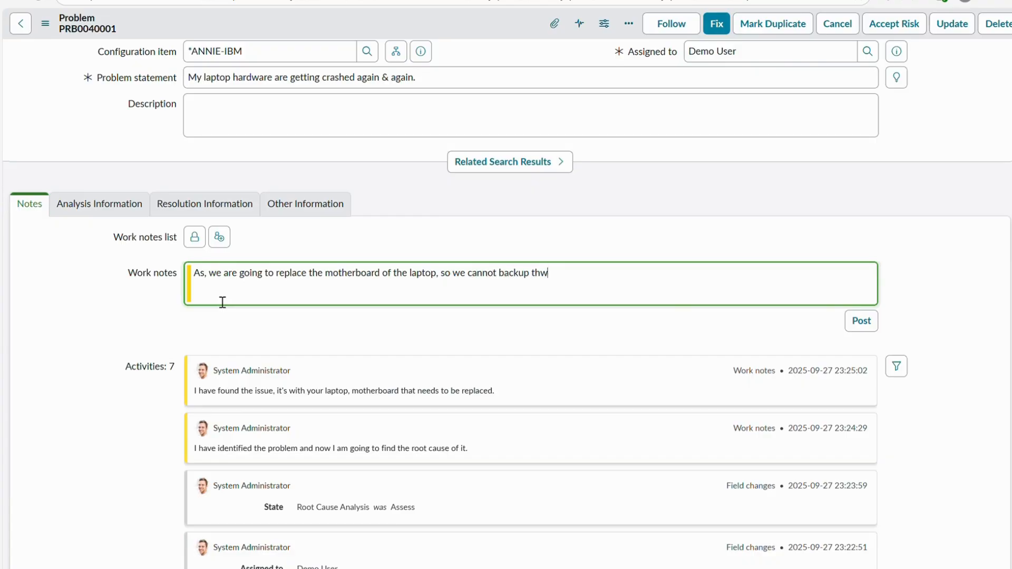
{"action": "type", "text": "data, hence there is risk th"}
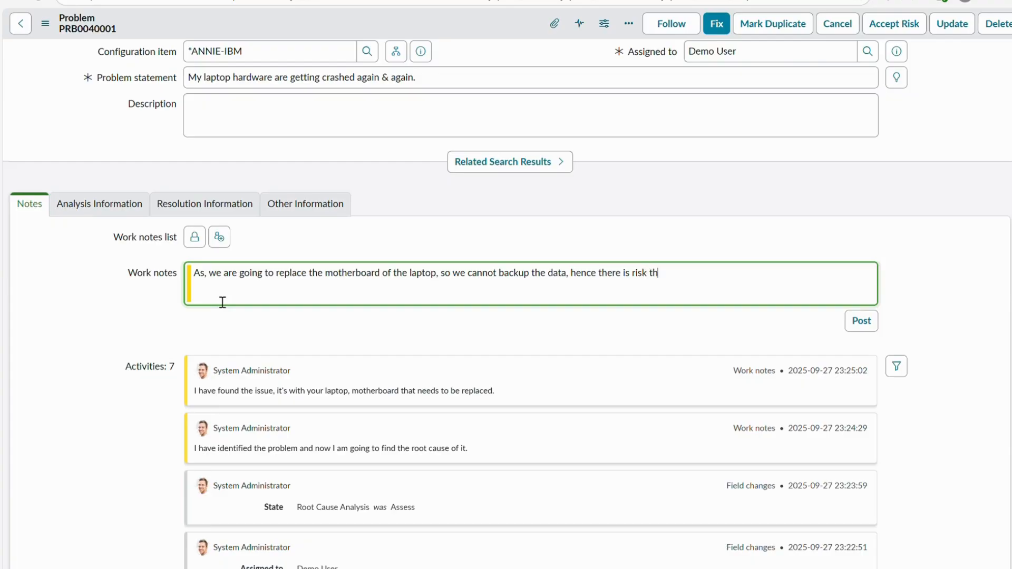
{"action": "type", "text": "et we loose the data."}
- Check the State and Resolution code in the Accept Risk form, and close it without accepting the risk
{"action": "scroll", "coordinate": [222, 302], "scroll_direction": "up", "scroll_amount": 4}
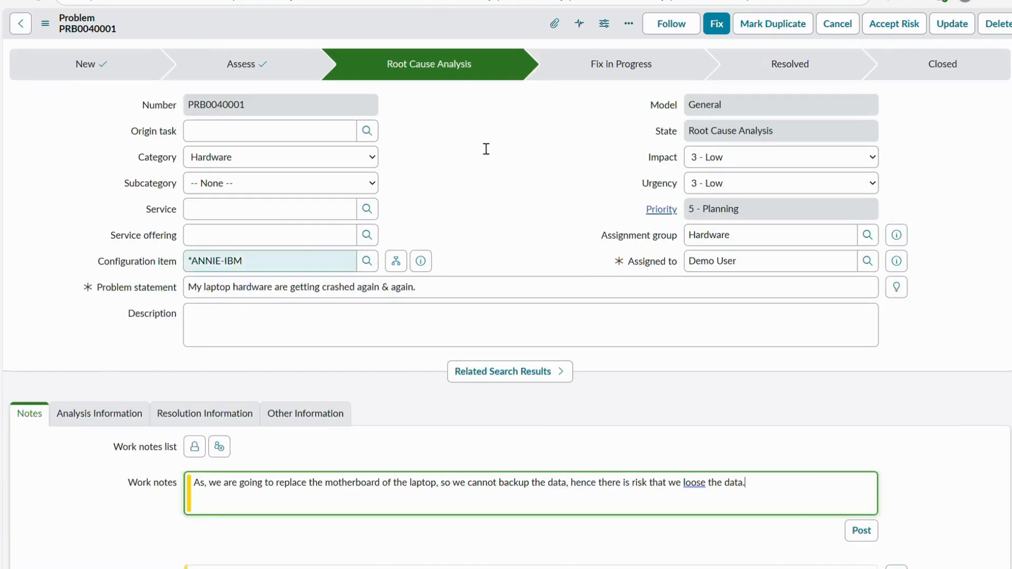
{"action": "left_click", "coordinate": [894, 23]}
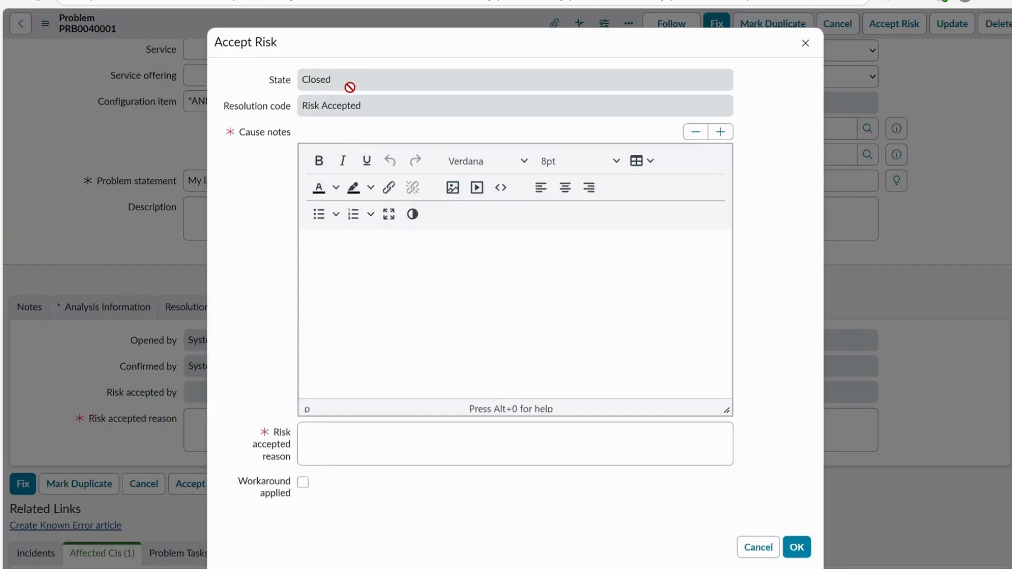
{"action": "left_click", "coordinate": [414, 88]}
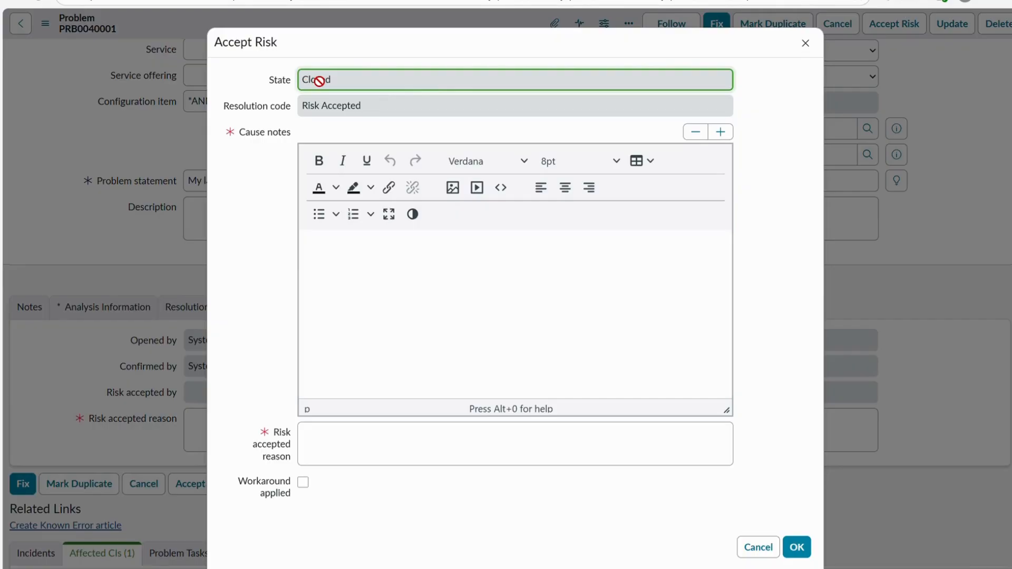
{"action": "left_click", "coordinate": [330, 111]}
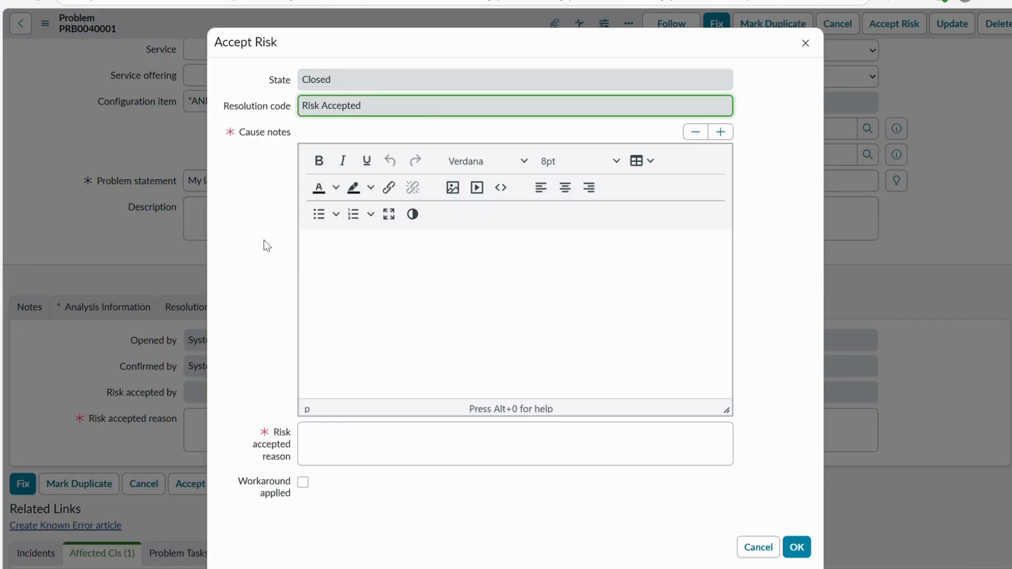
{"action": "left_click", "coordinate": [805, 44]}
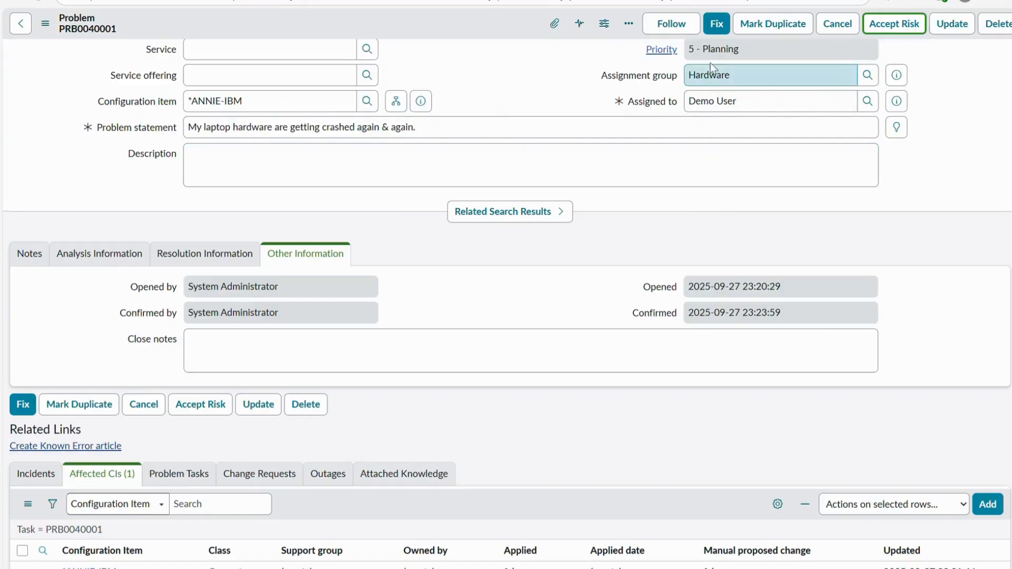
- Start the Fix action for the problem and enter the cause notes "As found, laptop mother board is having problem."
{"action": "left_click", "coordinate": [720, 31]}
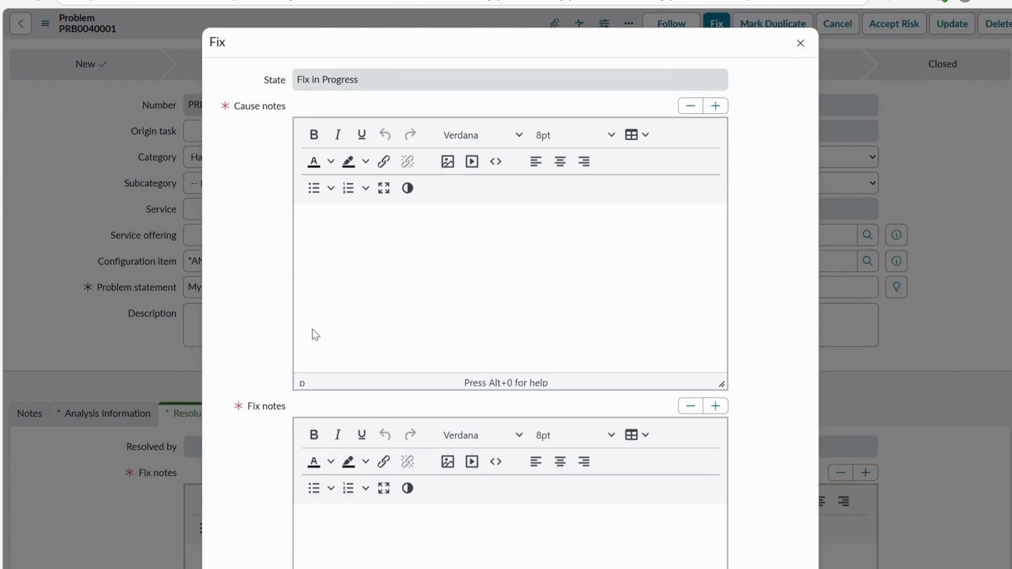
{"action": "left_click", "coordinate": [355, 239]}
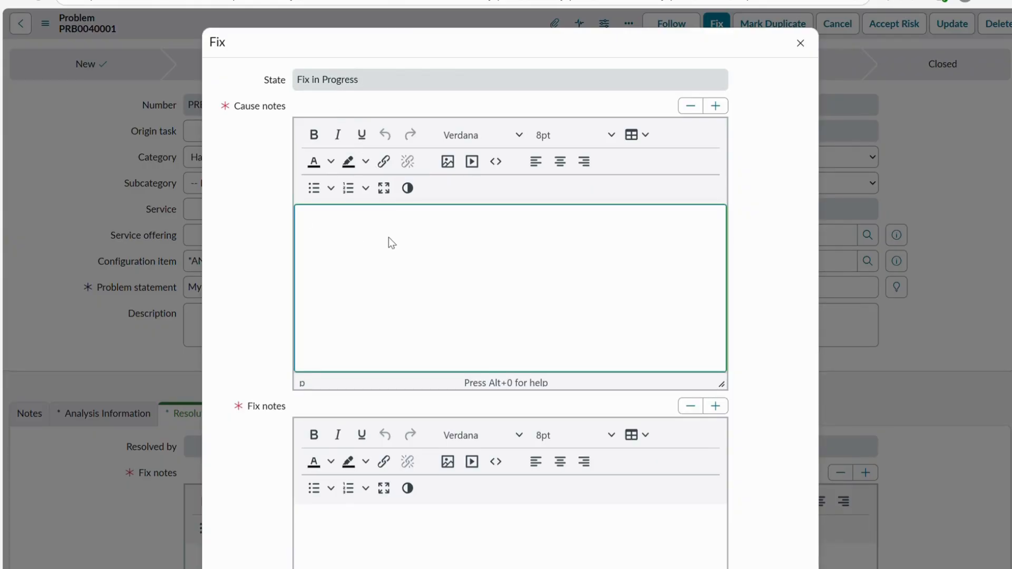
{"action": "scroll", "coordinate": [369, 295], "scroll_direction": "down", "scroll_amount": 3}
{"action": "scroll", "coordinate": [362, 350], "scroll_direction": "up", "scroll_amount": 3}
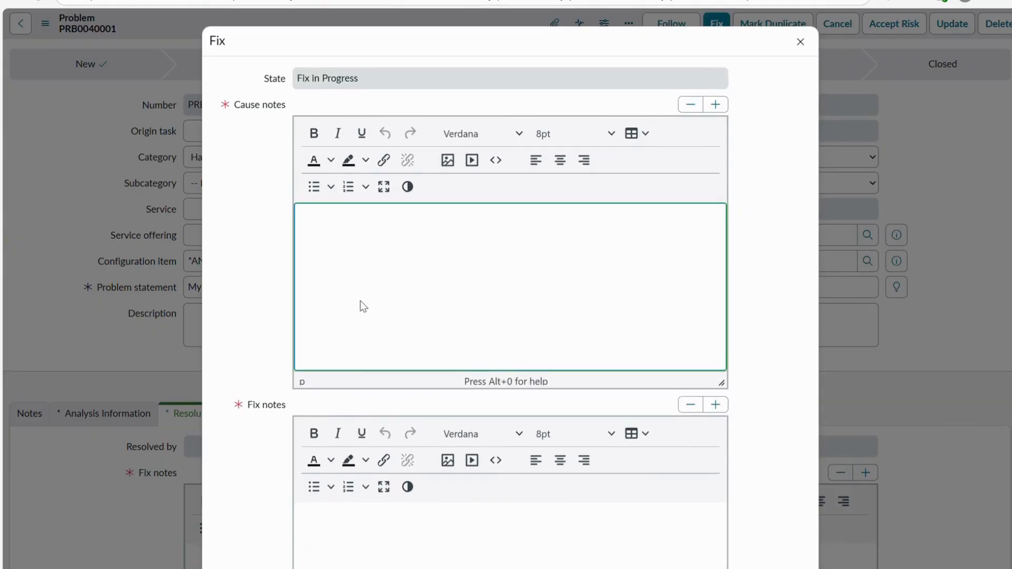
{"action": "type", "text": "As fo"}
{"action": "type", "text": "unmd"}
{"action": "key", "text": "BackSpace"}
{"action": "key", "text": "BackSpace"}
{"action": "type", "text": "d, laptop mother "}
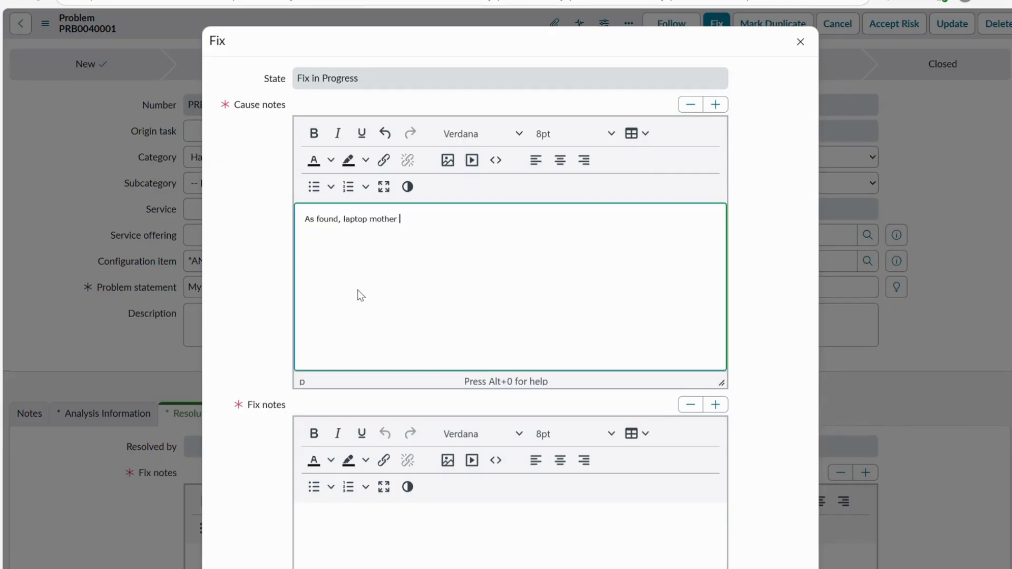
{"action": "type", "text": "board is hav"}
{"action": "type", "text": "o"}
{"action": "type", "text": "ng b="}
{"action": "key", "text": "BackSpace"}
{"action": "key", "text": "BackSpace"}
{"action": "type", "text": "probme"}
{"action": "key", "text": "BackSpace"}
{"action": "key", "text": "BackSpace"}
{"action": "type", "text": "blem and"}
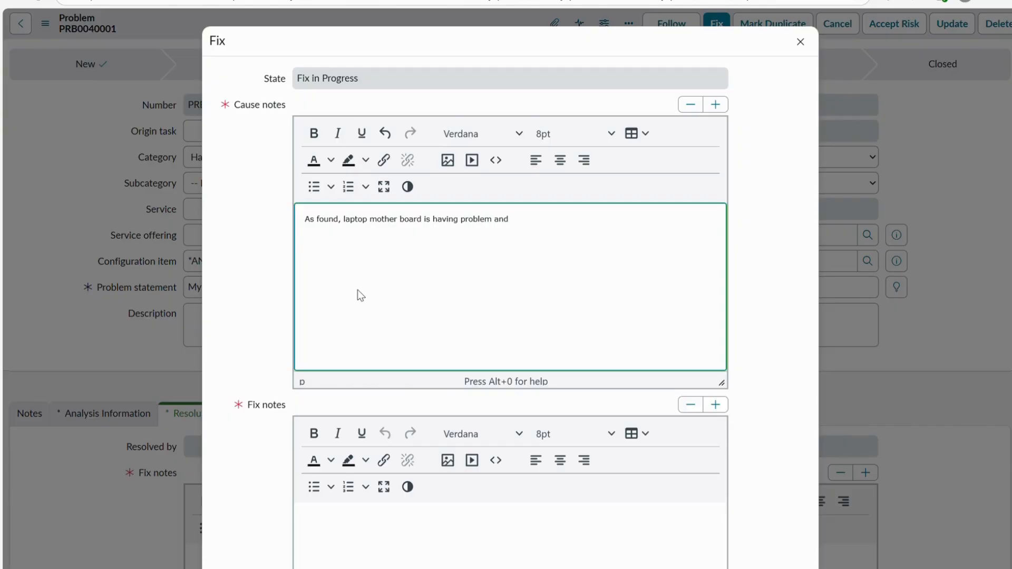
{"action": "key", "text": "BackSpace"}
{"action": "key", "text": "BackSpace"}
{"action": "key", "text": "BackSpace"}
{"action": "key", "text": "BackSpace"}
- Enter the fix notes "Laptop mother board needs to be replaced." and submit the fix to move the problem to Fix in Progress
{"action": "scroll", "coordinate": [361, 295], "scroll_direction": "down", "scroll_amount": 2}
{"action": "left_click", "coordinate": [369, 470]}
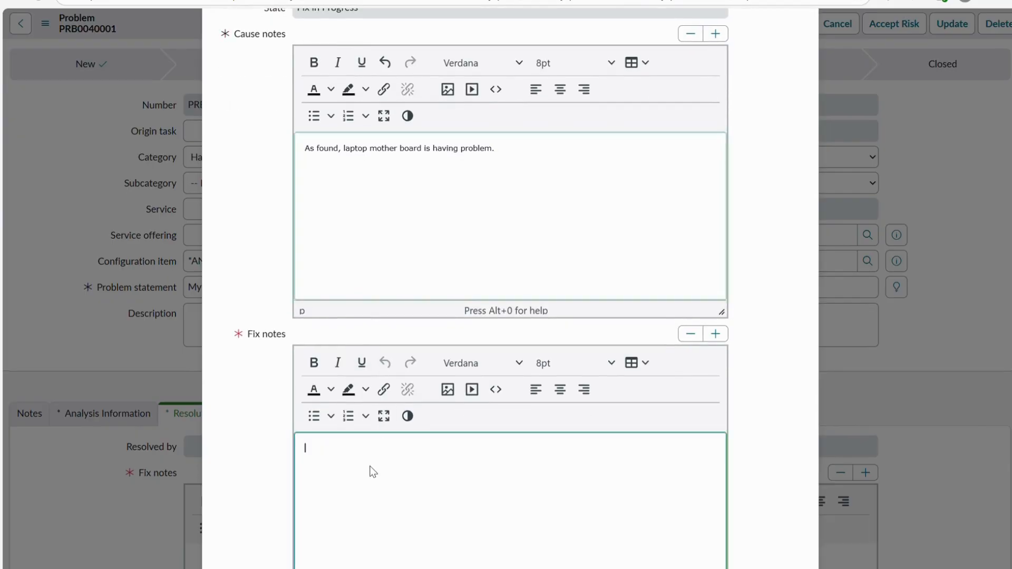
{"action": "type", "text": "Mo"}
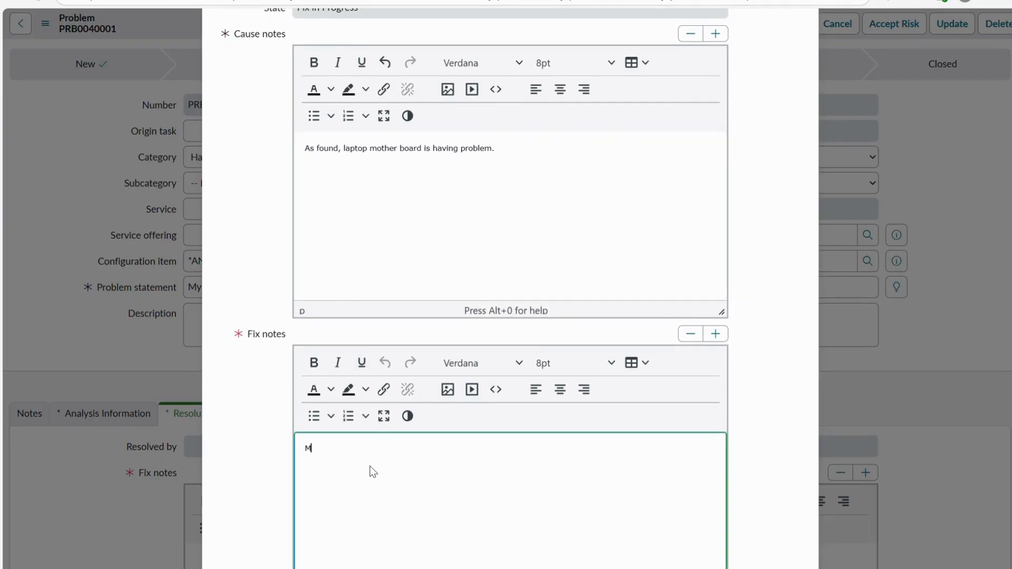
{"action": "key", "text": "BackSpace"}
{"action": "key", "text": "BackSpace"}
{"action": "type", "text": "Laptop mother board needs to be replaced"}
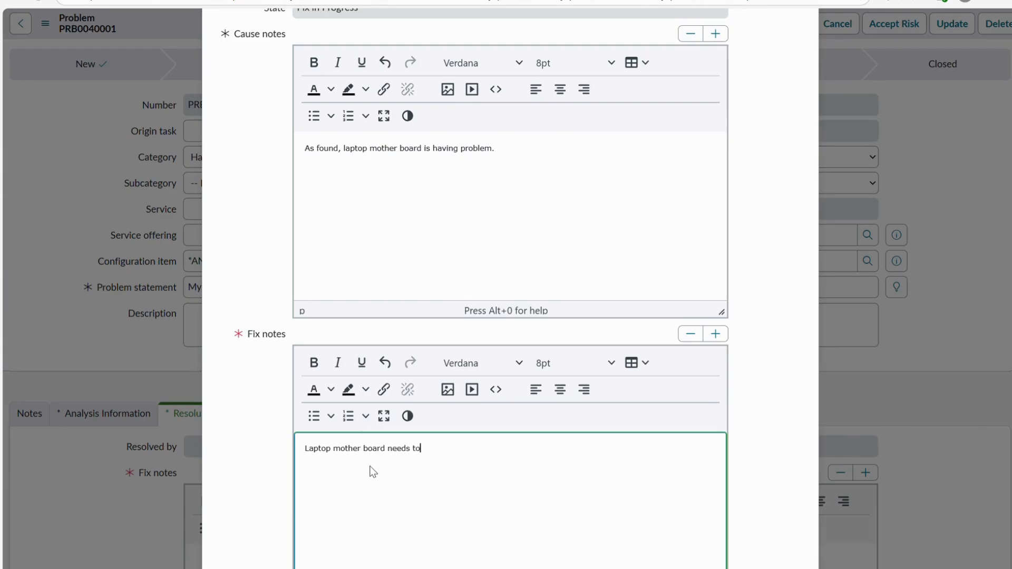
{"action": "type", "text": "."}
{"action": "scroll", "coordinate": [577, 292], "scroll_direction": "down", "scroll_amount": 2}
{"action": "left_click", "coordinate": [762, 563]}
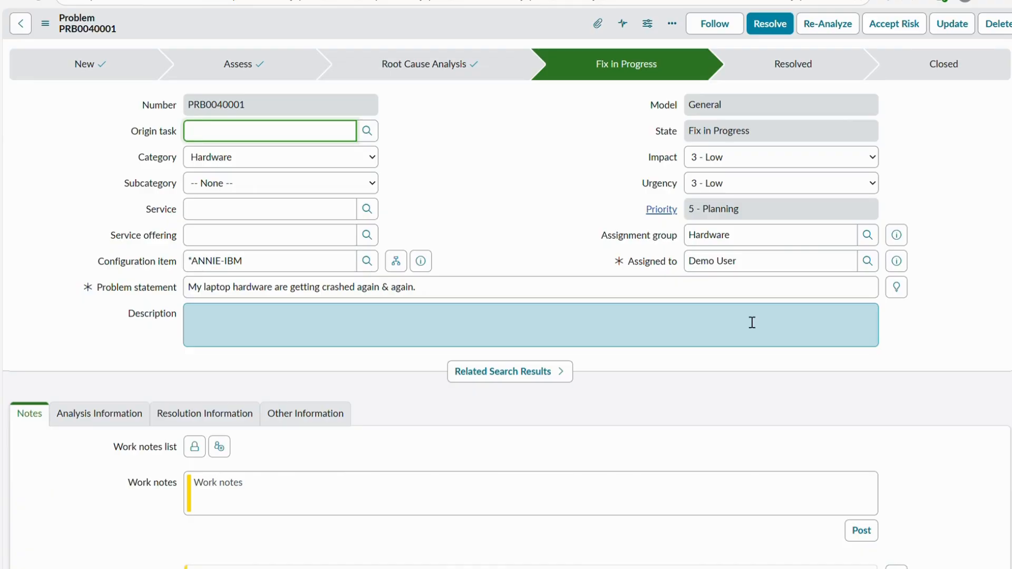
- Review the problem's activities, reading the work note about the risk of losing data
{"action": "scroll", "coordinate": [751, 323], "scroll_direction": "down", "scroll_amount": 7}
{"action": "scroll", "coordinate": [747, 320], "scroll_direction": "up", "scroll_amount": 2}
{"action": "scroll", "coordinate": [747, 321], "scroll_direction": "down", "scroll_amount": 1}
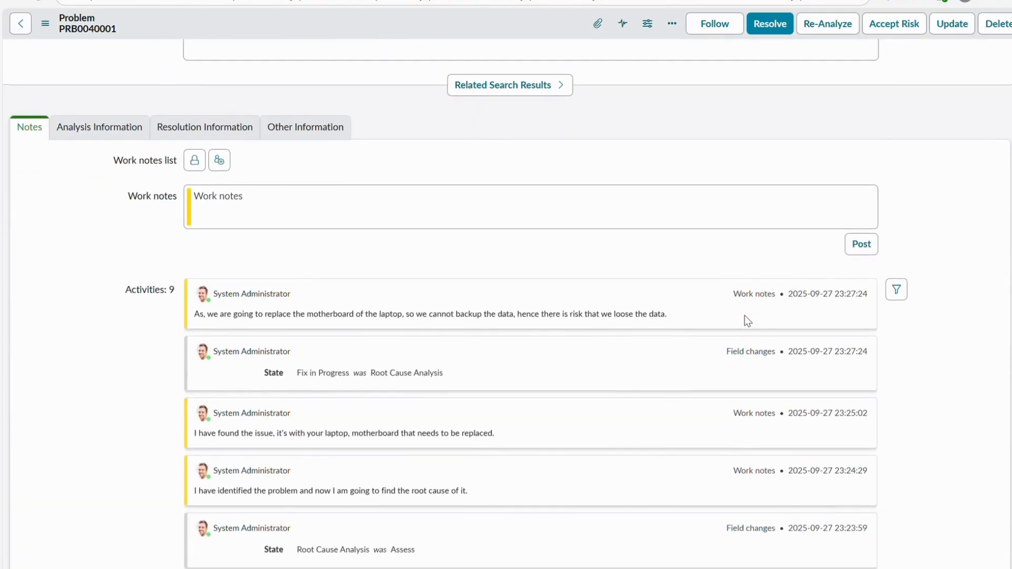
{"action": "scroll", "coordinate": [747, 321], "scroll_direction": "down", "scroll_amount": 1}
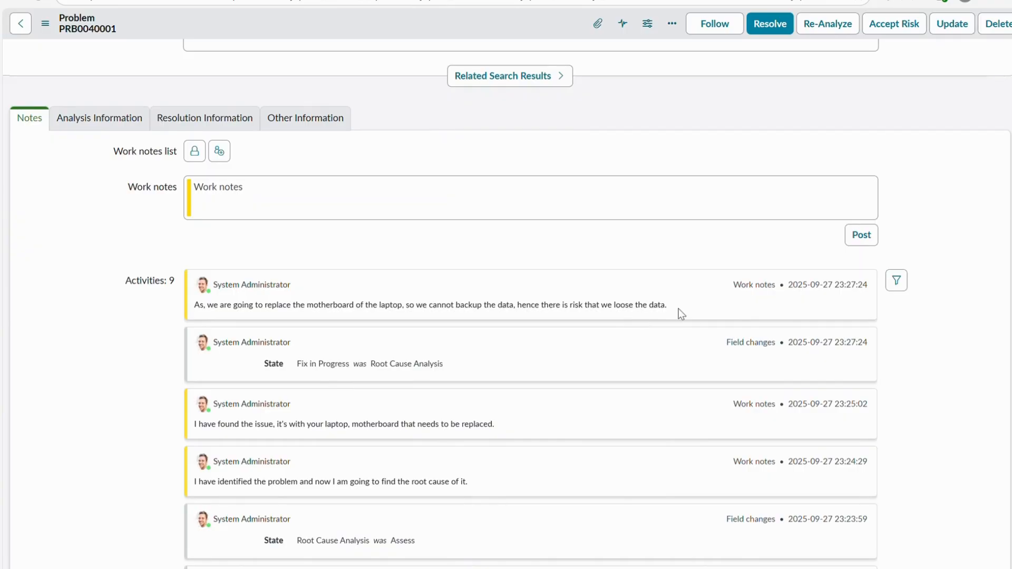
{"action": "left_click_drag", "start_coordinate": [678, 308], "coordinate": [291, 307]}
{"action": "left_click", "coordinate": [358, 309]}
- Start accepting the risk and extend the cause notes to "As found, laptop mother board is having problem that needs to be replaced."
{"action": "scroll", "coordinate": [623, 342], "scroll_direction": "up", "scroll_amount": 5}
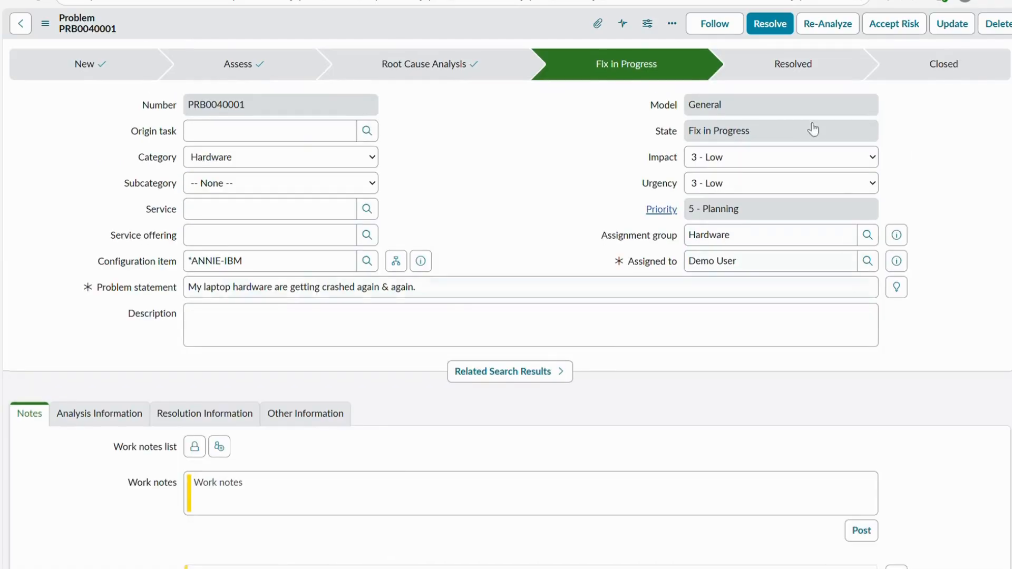
{"action": "left_click", "coordinate": [890, 23]}
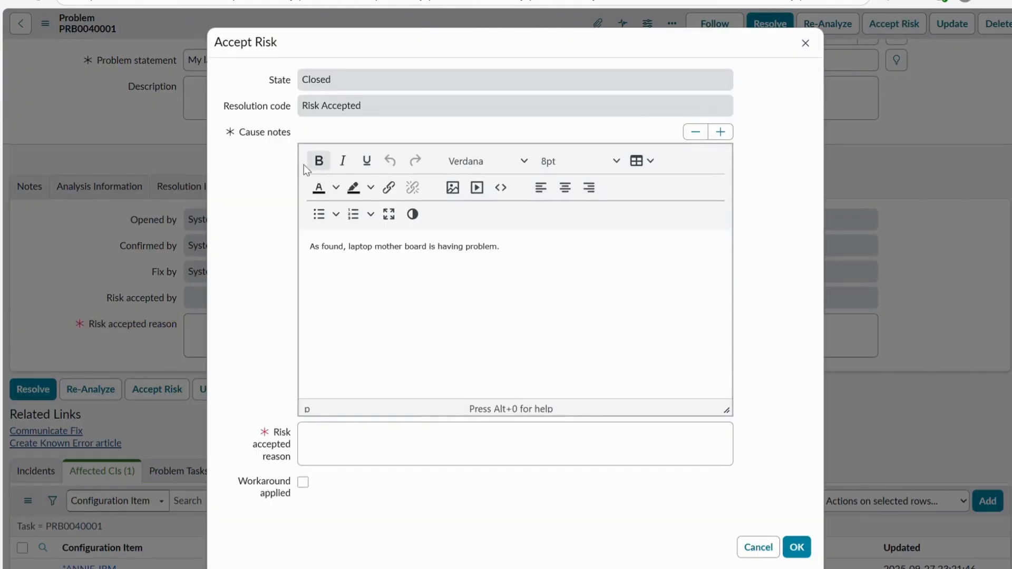
{"action": "left_click", "coordinate": [543, 251]}
{"action": "left_click_drag", "start_coordinate": [543, 251], "coordinate": [290, 251]}
{"action": "left_click", "coordinate": [530, 242]}
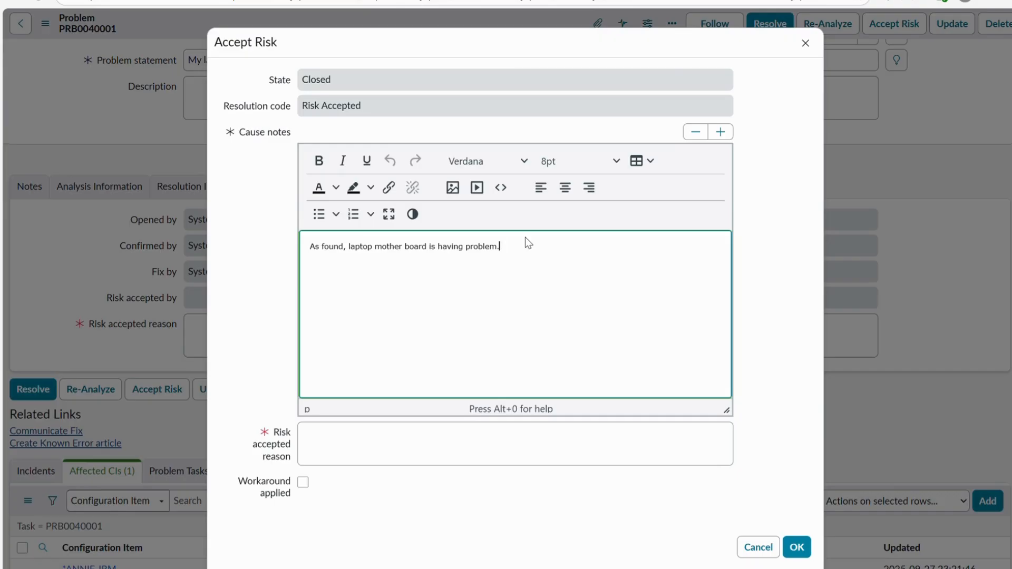
{"action": "key", "text": "BackSpace"}
{"action": "type", "text": "that needs to be replaced."}
- Enter "Yes" as the risk accepted reason
{"action": "left_click_drag", "start_coordinate": [673, 250], "coordinate": [267, 250]}
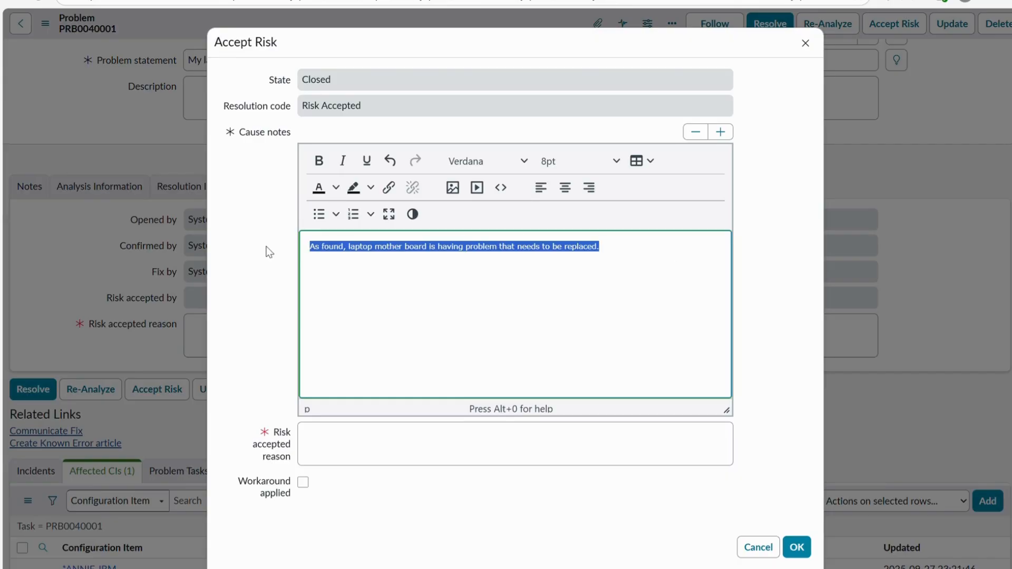
{"action": "left_click", "coordinate": [423, 470]}
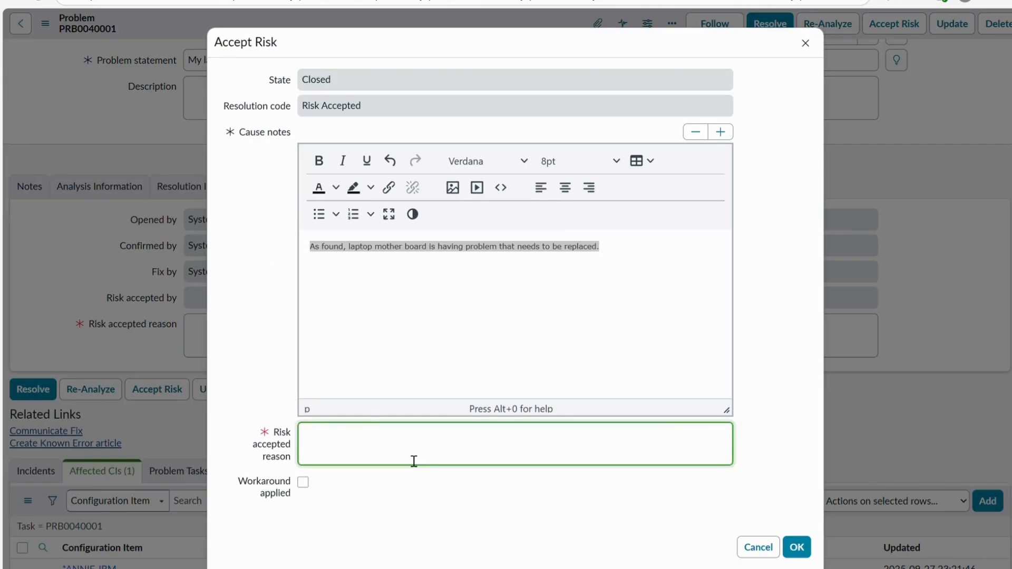
{"action": "type", "text": "Yes"}
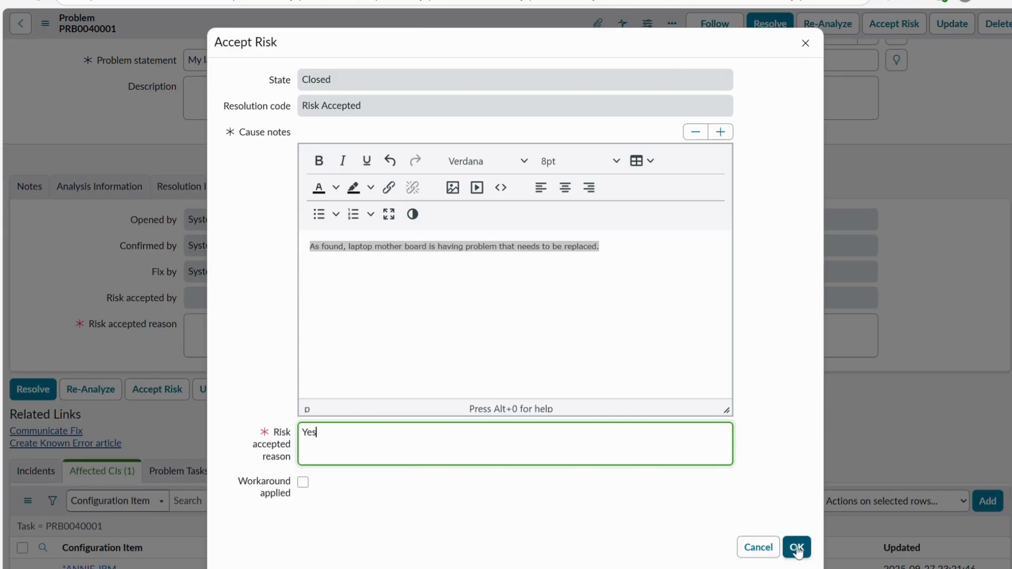
- Confirm the risk acceptance to close the problem, and review its state, resolution code and activities
{"action": "left_click", "coordinate": [797, 548]}
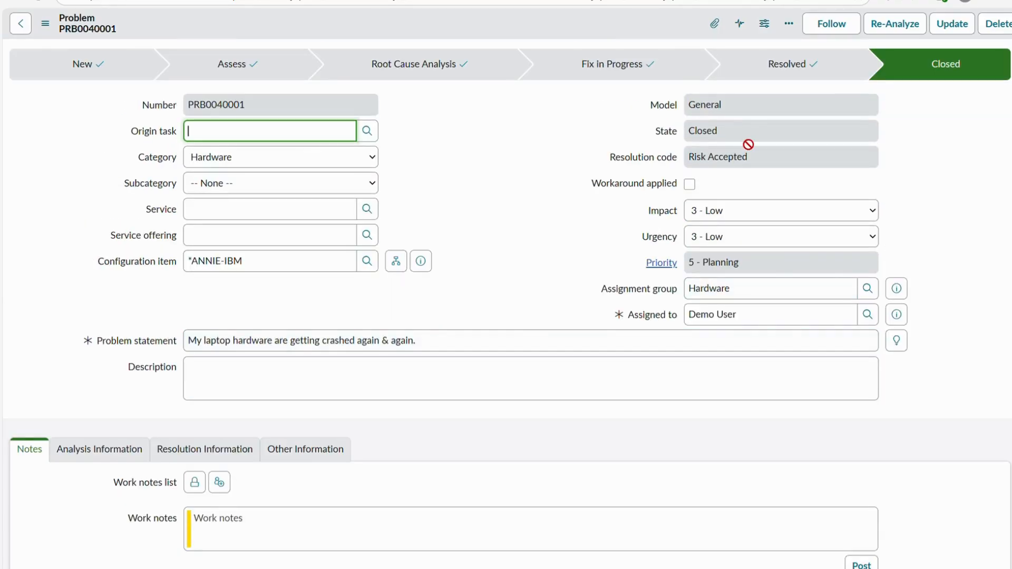
{"action": "left_click", "coordinate": [653, 127]}
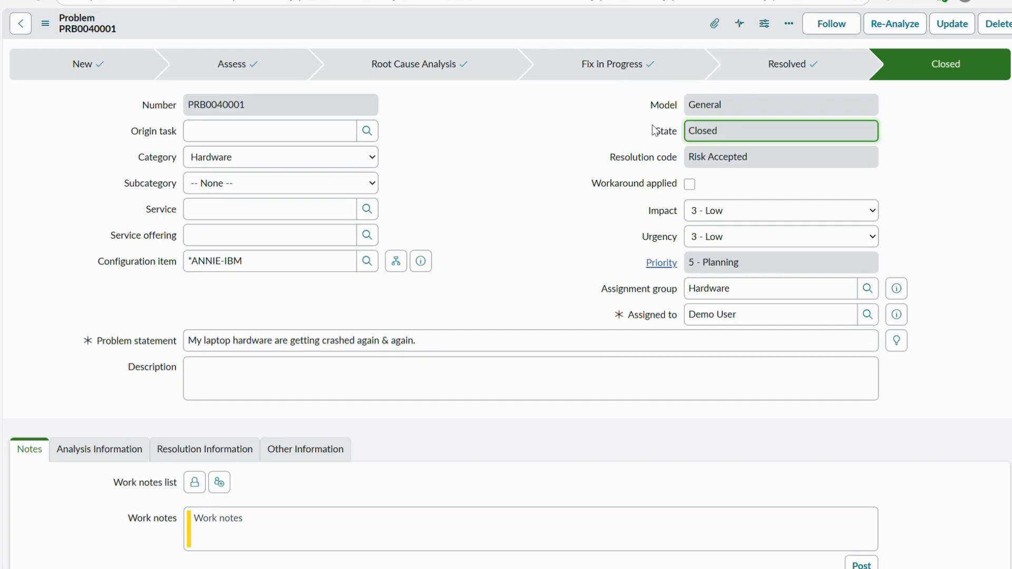
{"action": "scroll", "coordinate": [626, 260], "scroll_direction": "down", "scroll_amount": 3}
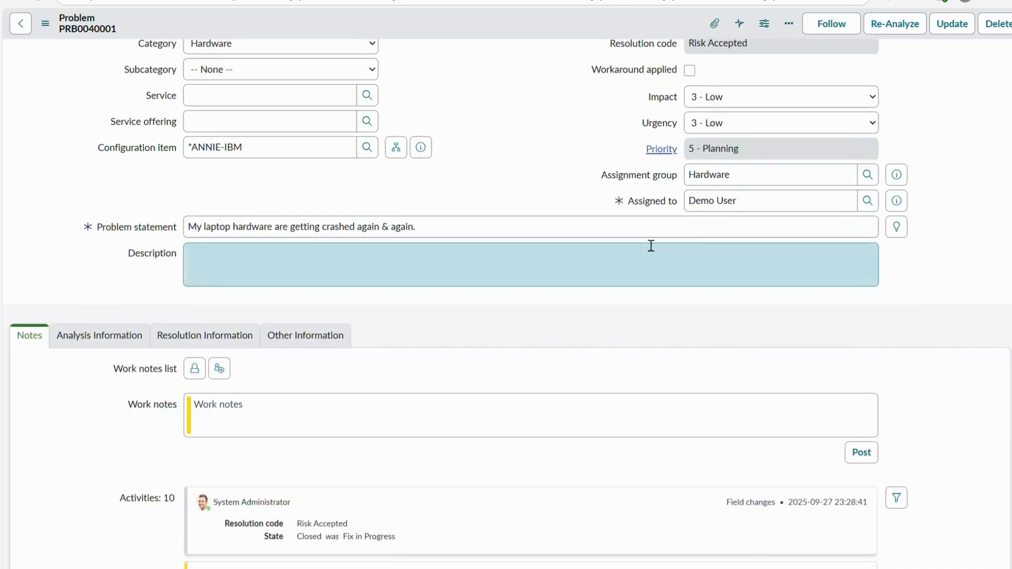
{"action": "scroll", "coordinate": [456, 264], "scroll_direction": "down", "scroll_amount": 15}
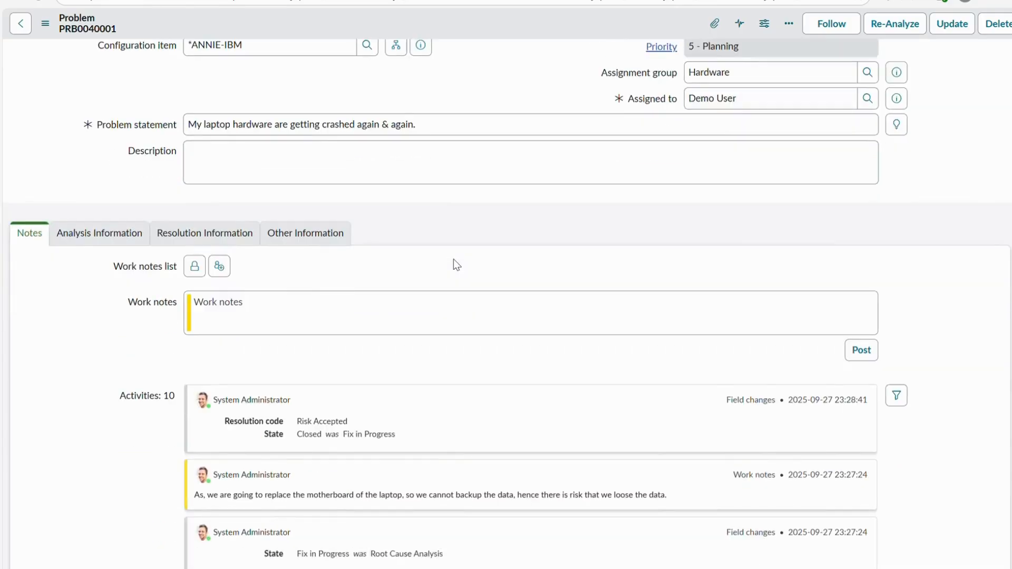
{"action": "scroll", "coordinate": [457, 265], "scroll_direction": "up", "scroll_amount": 20}
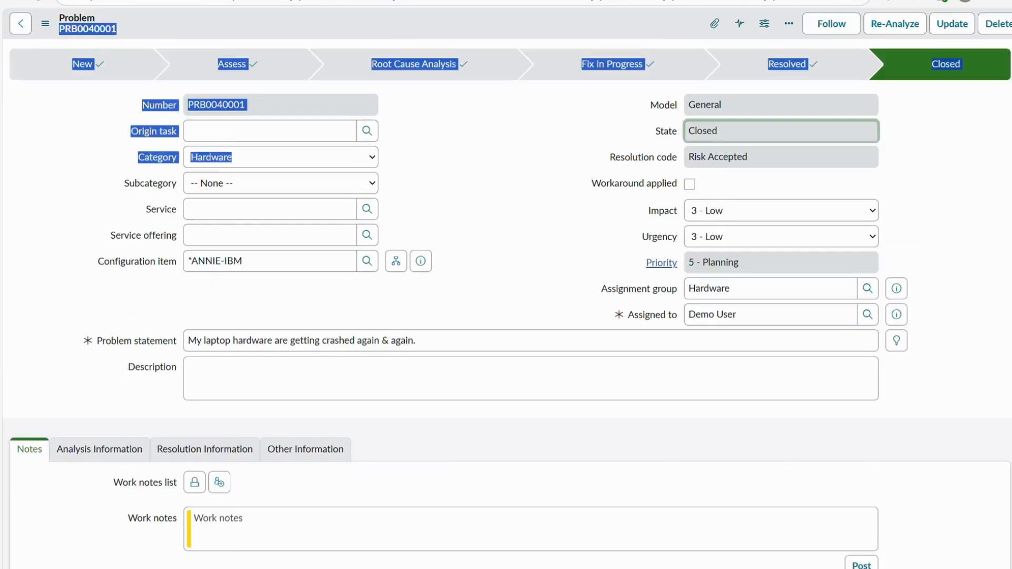
{"action": "left_click", "coordinate": [504, 343]}
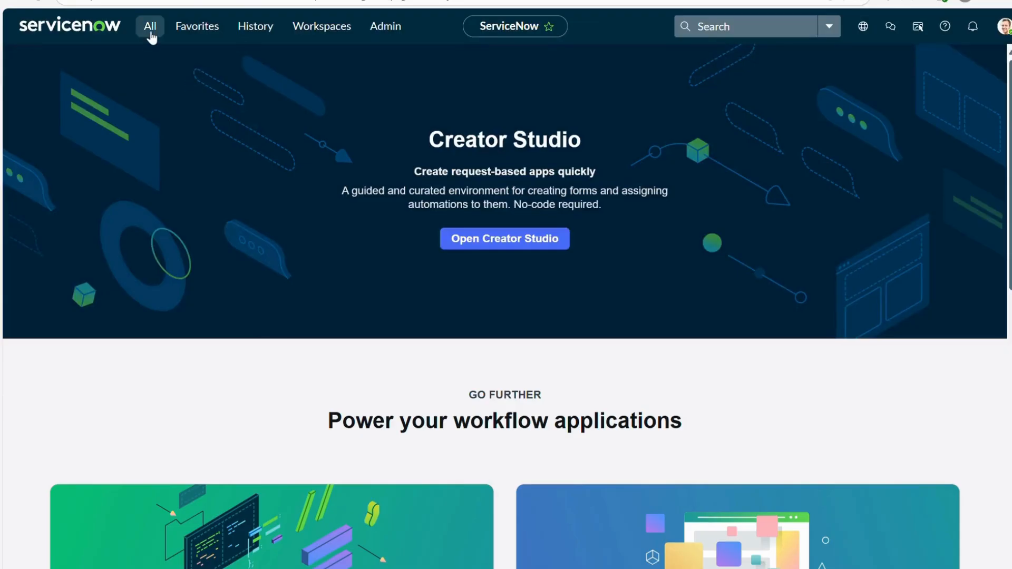
- Open the incident table's list with the navigator entry "incident.LIST"
{"action": "left_click", "coordinate": [150, 26]}
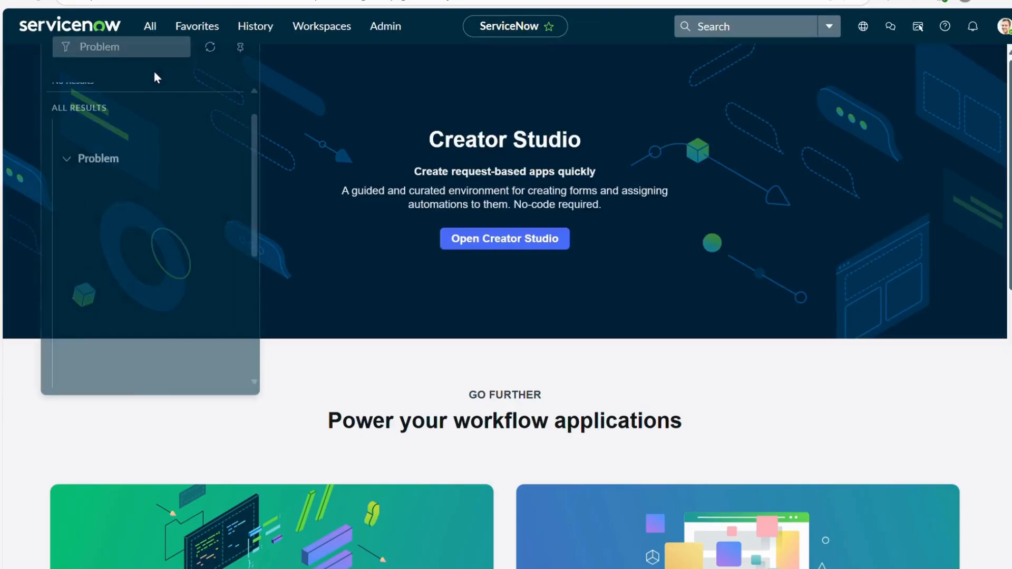
{"action": "key", "text": "BackSpace"}
{"action": "key", "text": "BackSpace"}
{"action": "key", "text": "BackSpace"}
{"action": "key", "text": "BackSpace"}
{"action": "key", "text": "BackSpace"}
{"action": "key", "text": "BackSpace"}
{"action": "key", "text": "BackSpace"}
{"action": "type", "text": "i"}
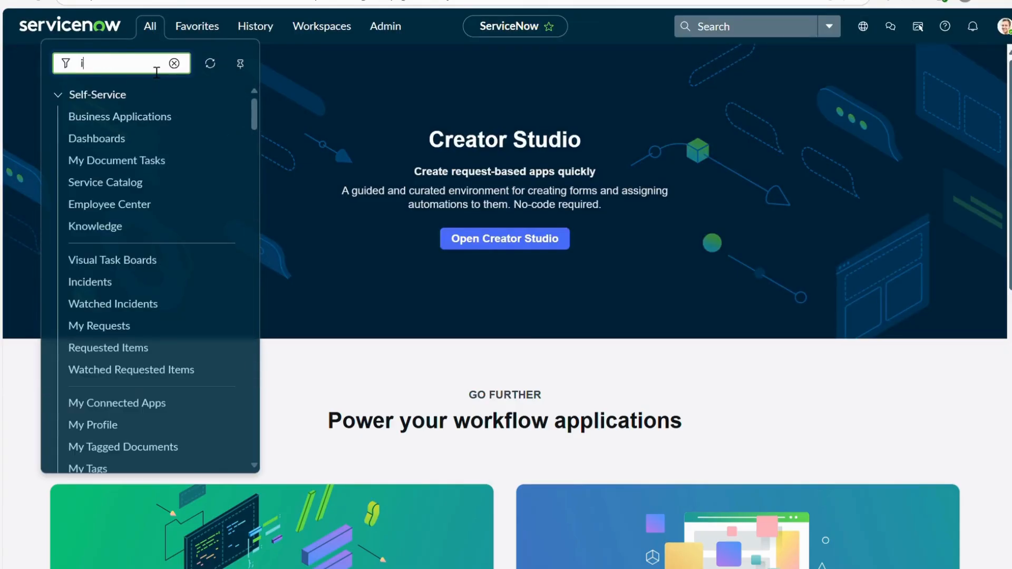
{"action": "type", "text": "ncident.LIST"}
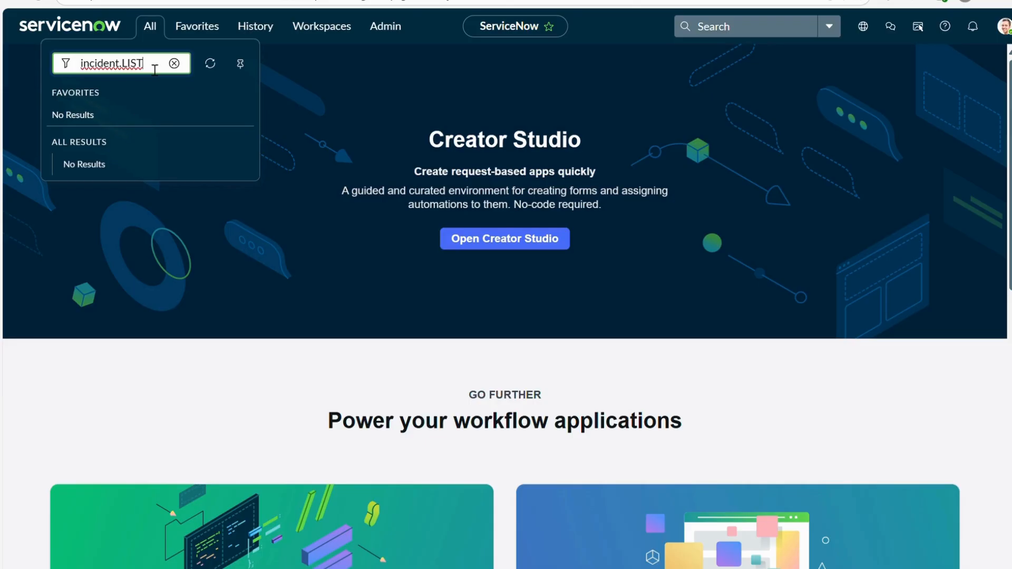
{"action": "key", "text": "Return"}
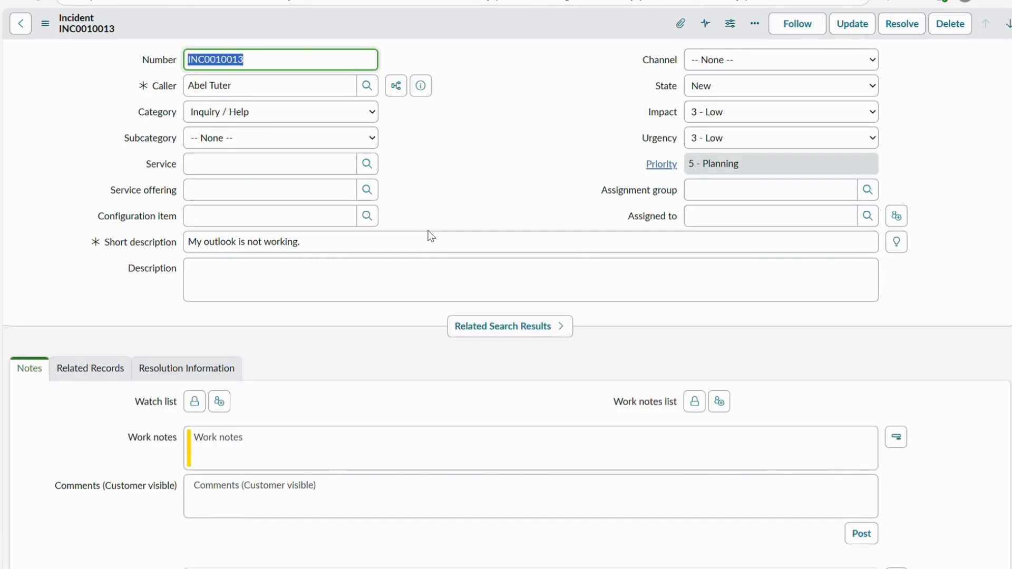
- Create a problem from the incident "My outlook is not working."
{"action": "right_click", "coordinate": [422, 23]}
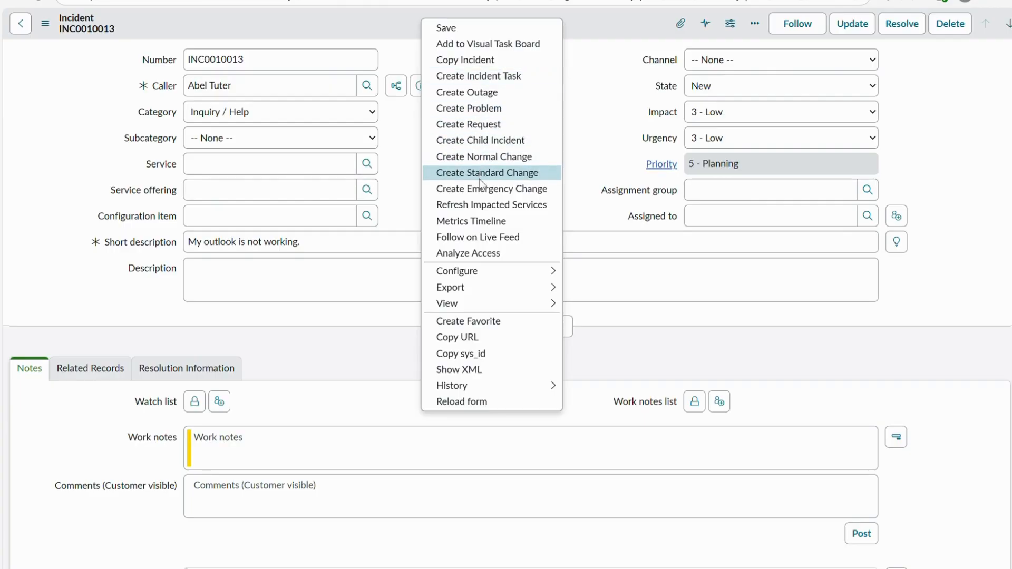
{"action": "mouse_move", "coordinate": [480, 274]}
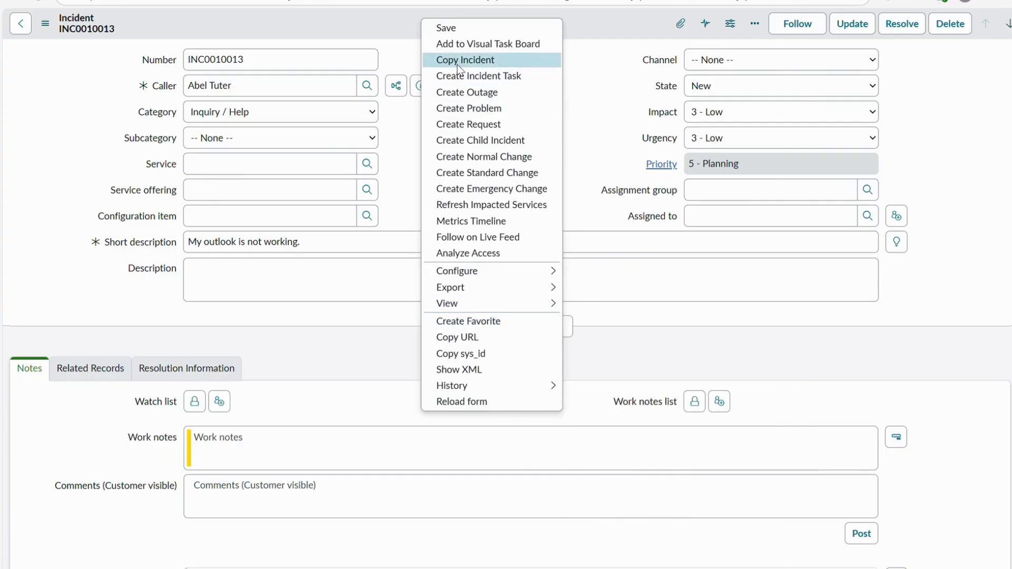
{"action": "left_click", "coordinate": [485, 109]}
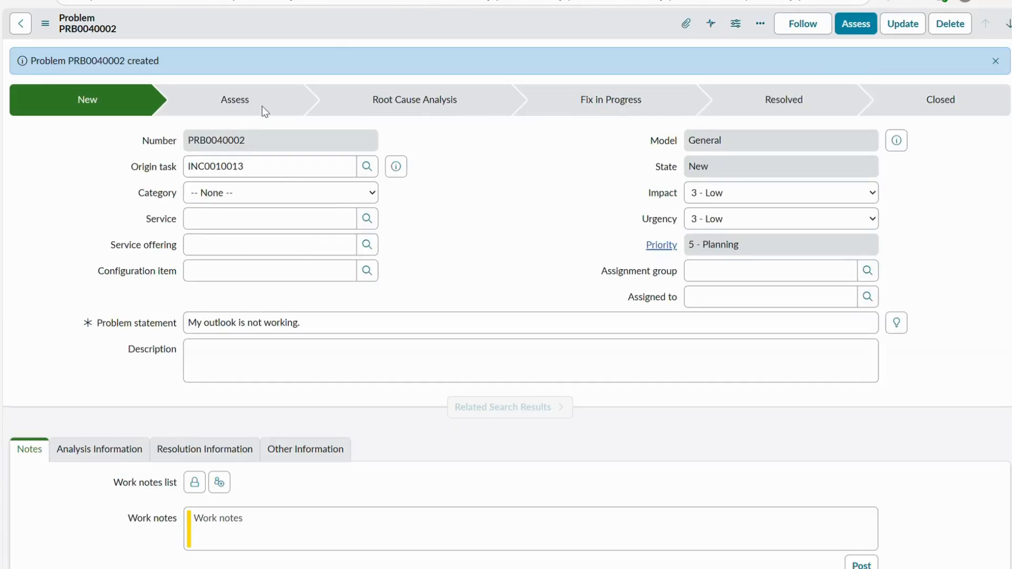
- Check the new problem's number and origin task, and compare its problem statement with the source incident's short description
{"action": "double_click", "coordinate": [216, 167]}
{"action": "left_click_drag", "start_coordinate": [275, 141], "coordinate": [187, 146]}
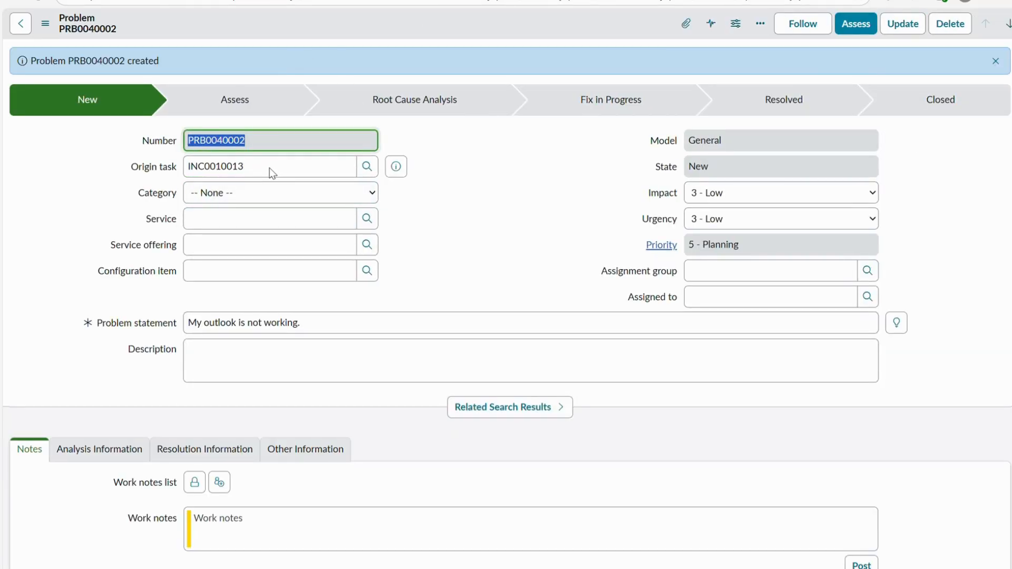
{"action": "left_click", "coordinate": [337, 1]}
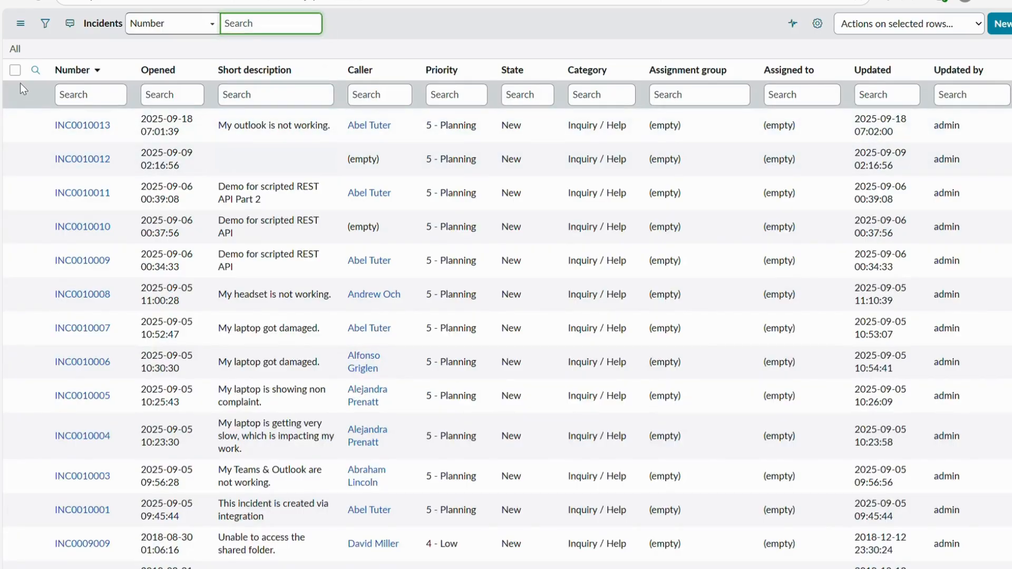
{"action": "left_click", "coordinate": [82, 126]}
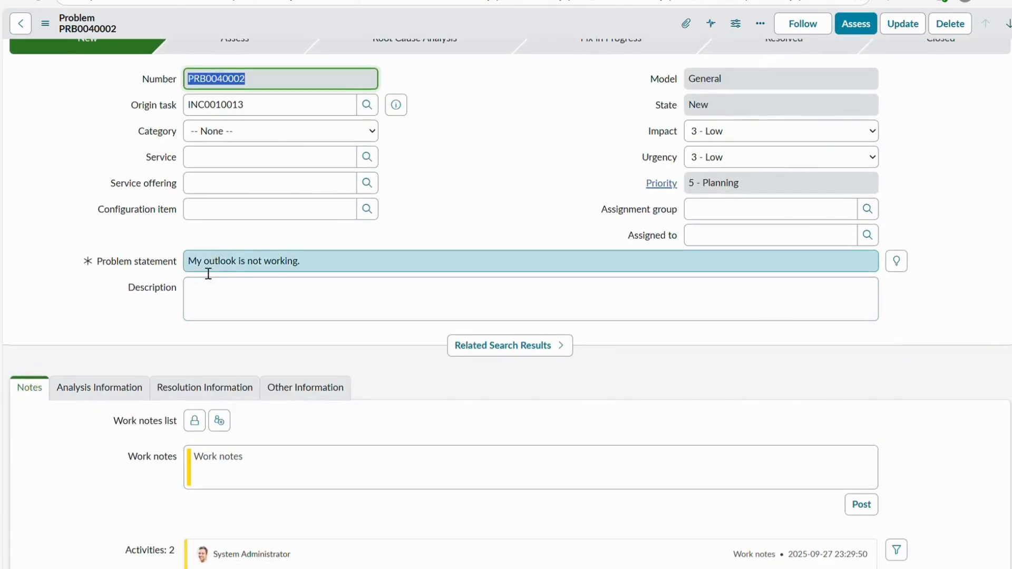
{"action": "left_click", "coordinate": [251, 269]}
{"action": "left_click_drag", "start_coordinate": [251, 269], "coordinate": [339, 262]}
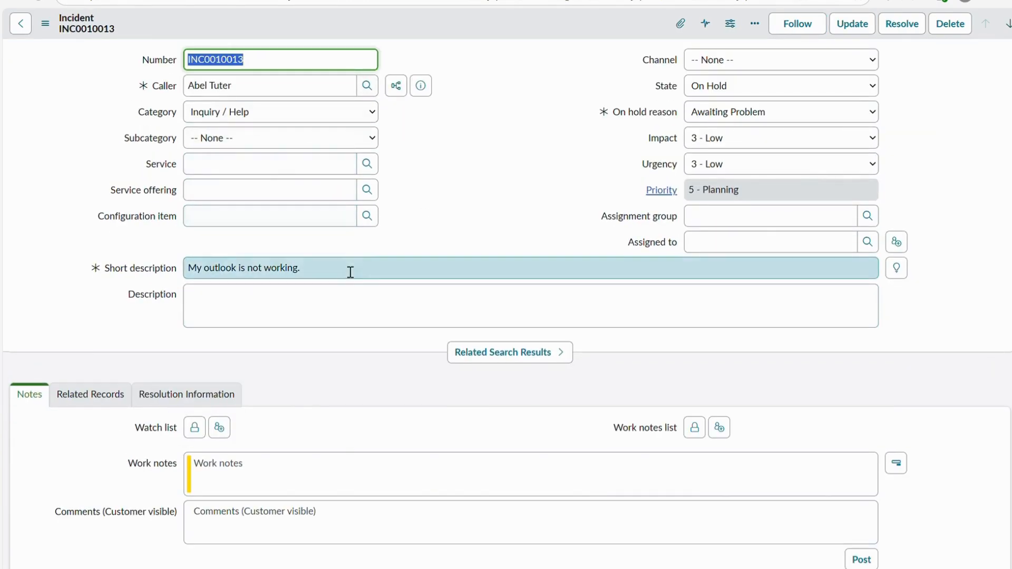
{"action": "left_click_drag", "start_coordinate": [350, 269], "coordinate": [121, 267]}
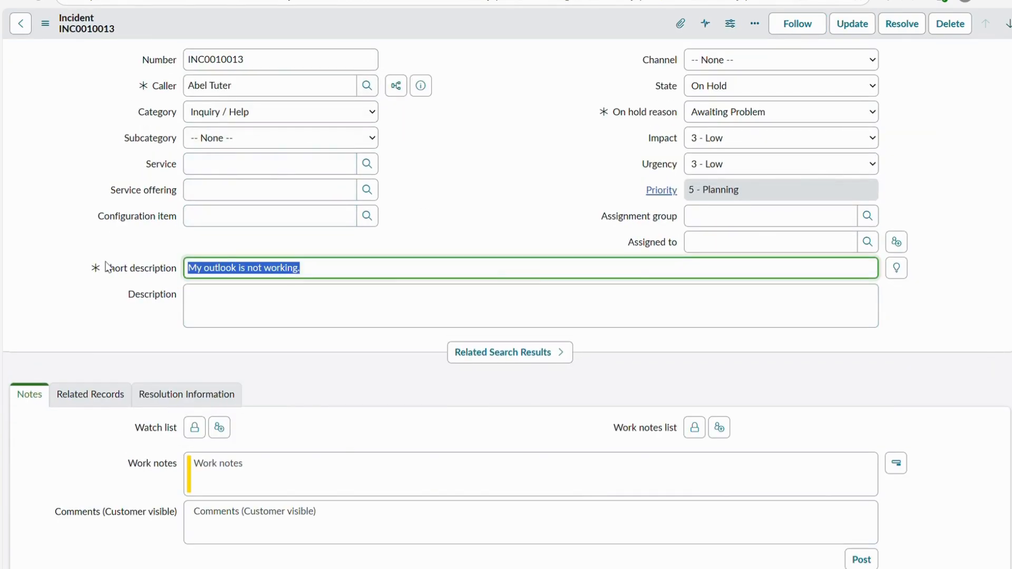
{"action": "scroll", "coordinate": [451, 240], "scroll_direction": "down", "scroll_amount": 3}
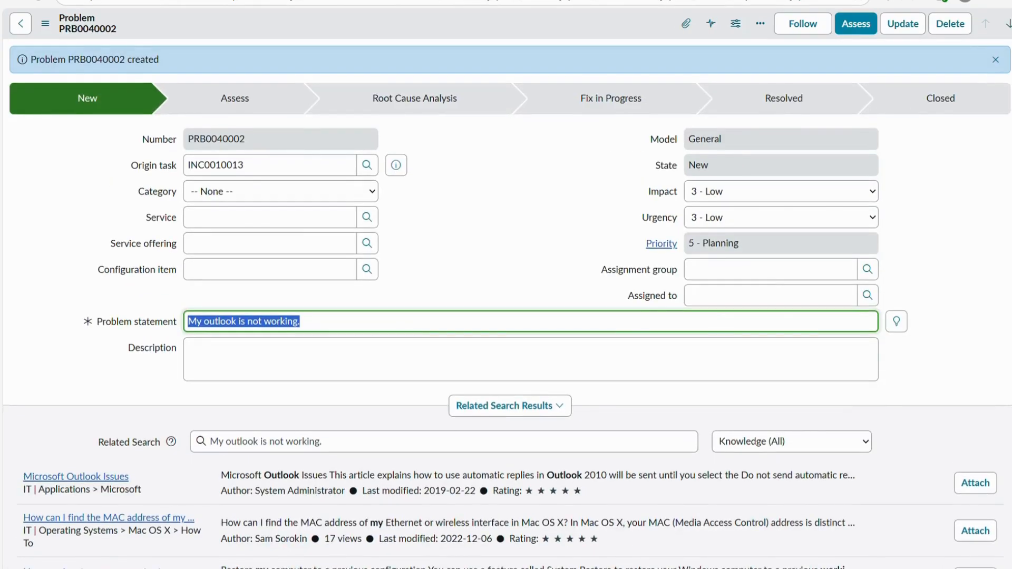
- Dismiss the creation message and set the new problem's category to Software and its subcategory to Email
{"action": "left_click", "coordinate": [995, 59]}
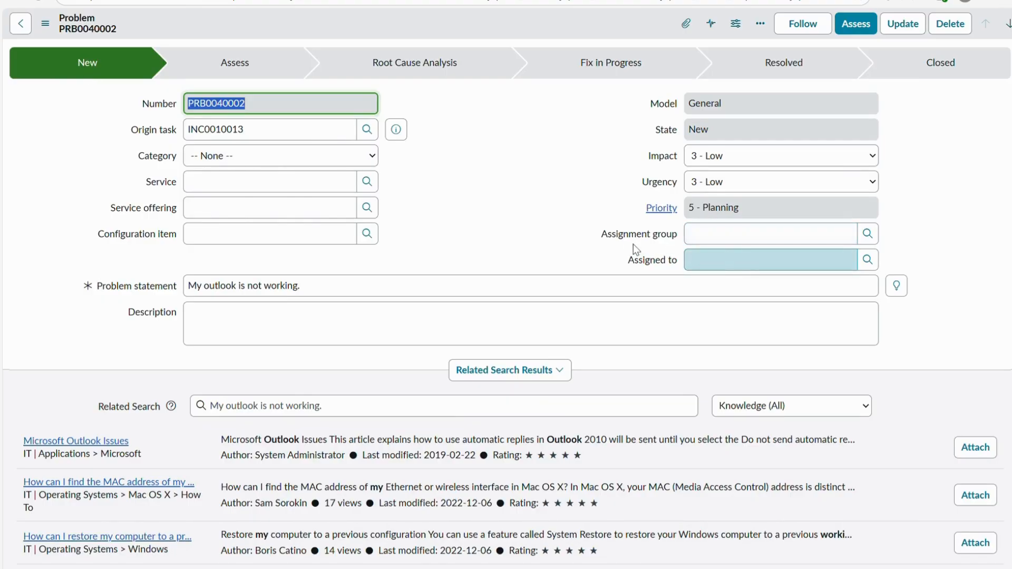
{"action": "left_click", "coordinate": [268, 165]}
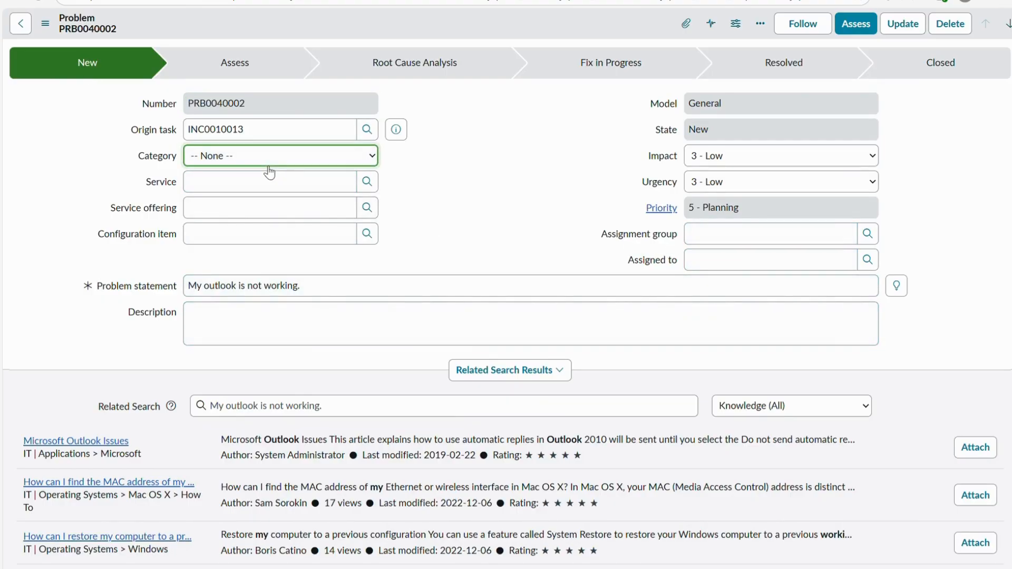
{"action": "left_click", "coordinate": [259, 195]}
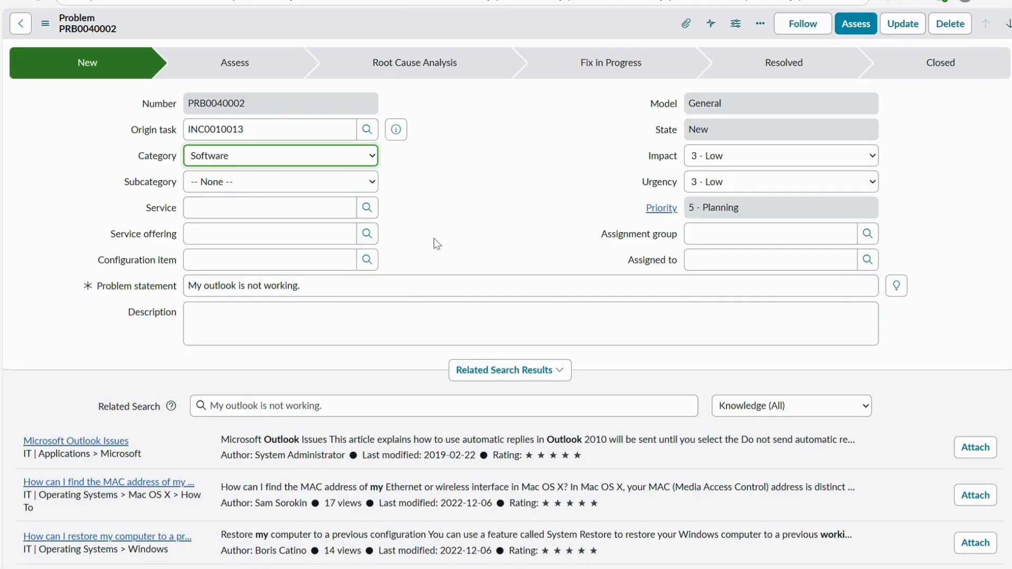
{"action": "left_click", "coordinate": [302, 184]}
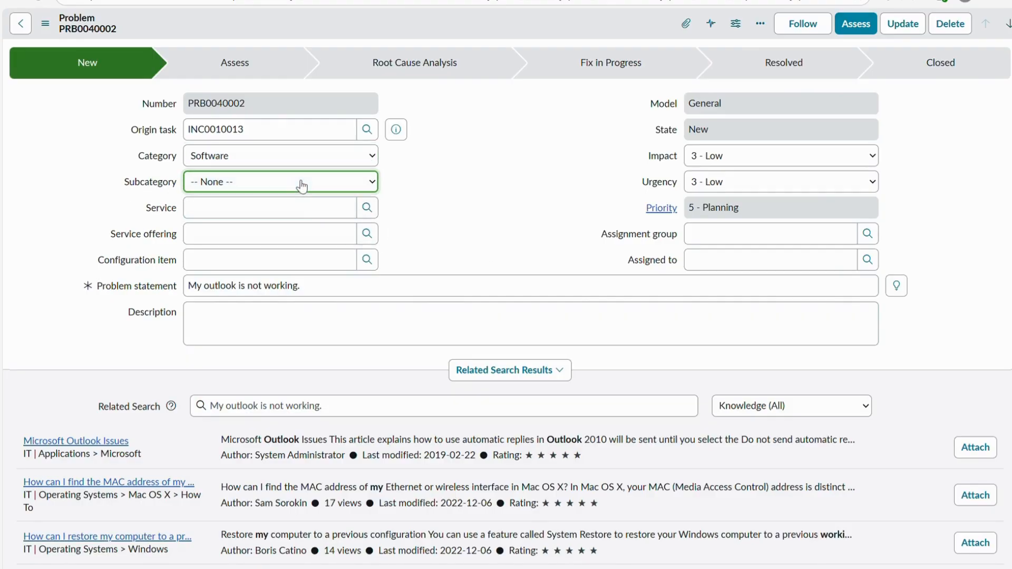
{"action": "left_click", "coordinate": [287, 232]}
{"action": "double_click", "coordinate": [215, 285]}
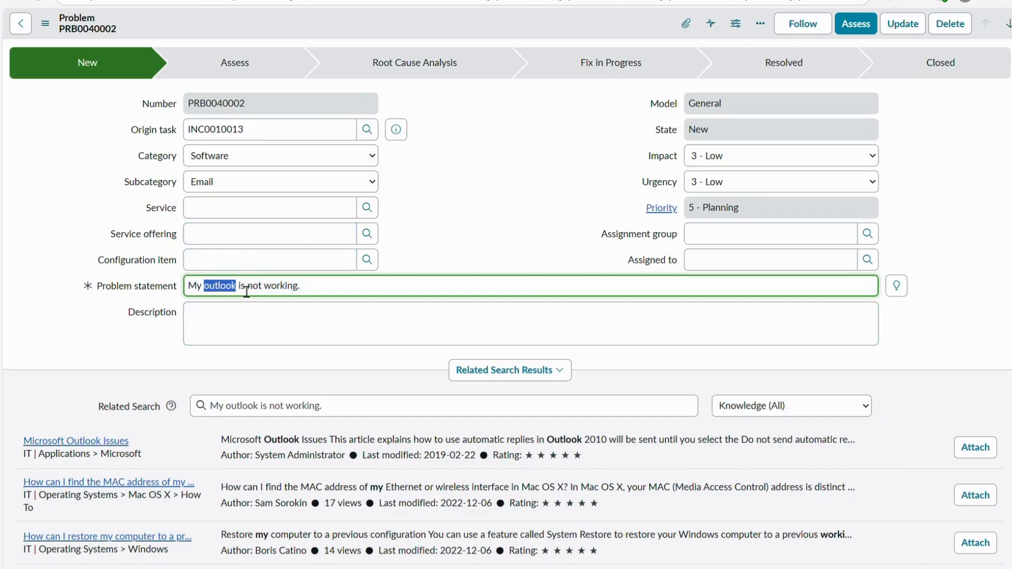
- Set the problem's assignment group to Software and assign it to Software Manager
{"action": "left_click", "coordinate": [744, 240]}
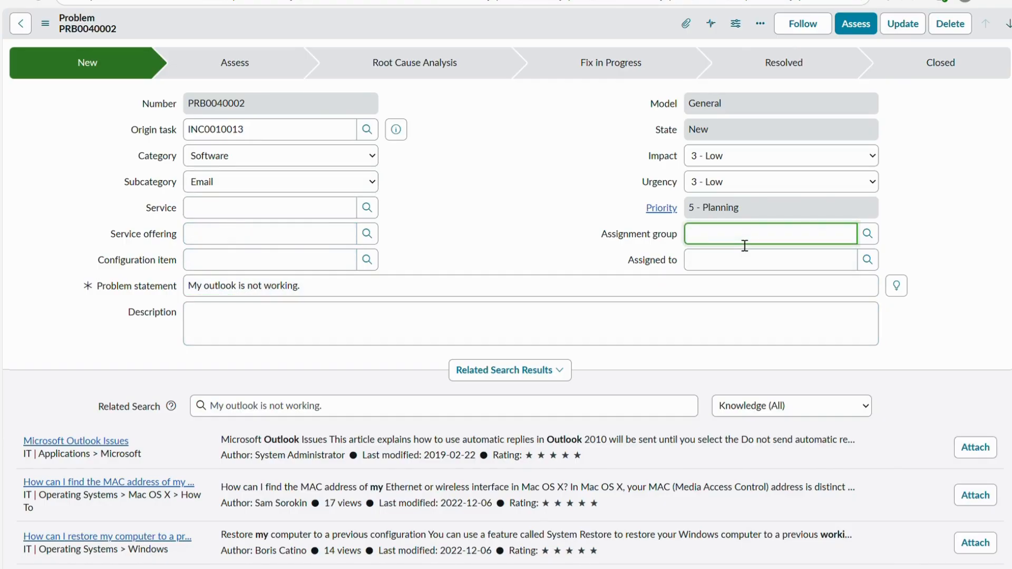
{"action": "type", "text": "Softwa"}
{"action": "type", "text": "re"}
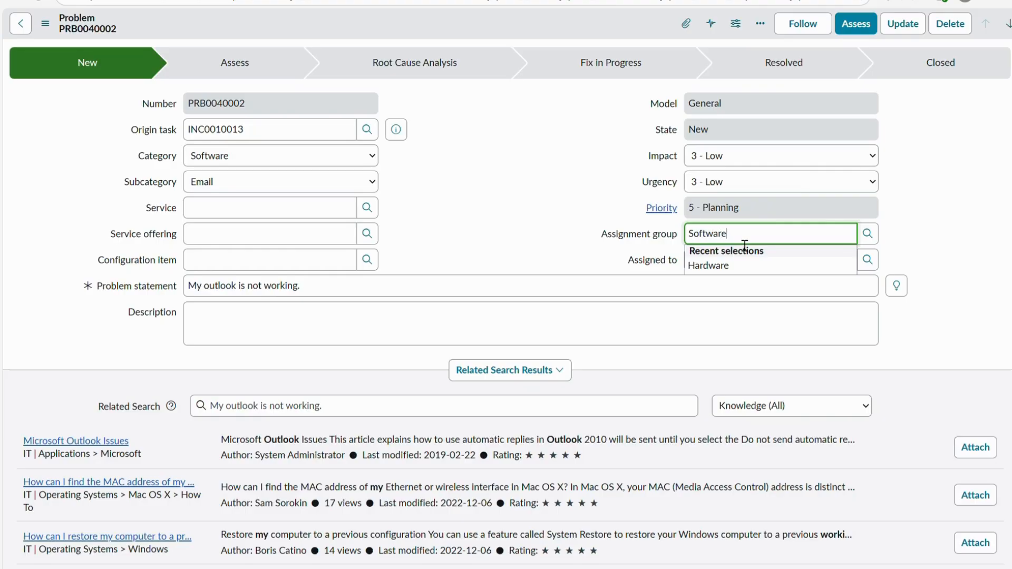
{"action": "left_click", "coordinate": [745, 251]}
{"action": "left_click", "coordinate": [848, 266]}
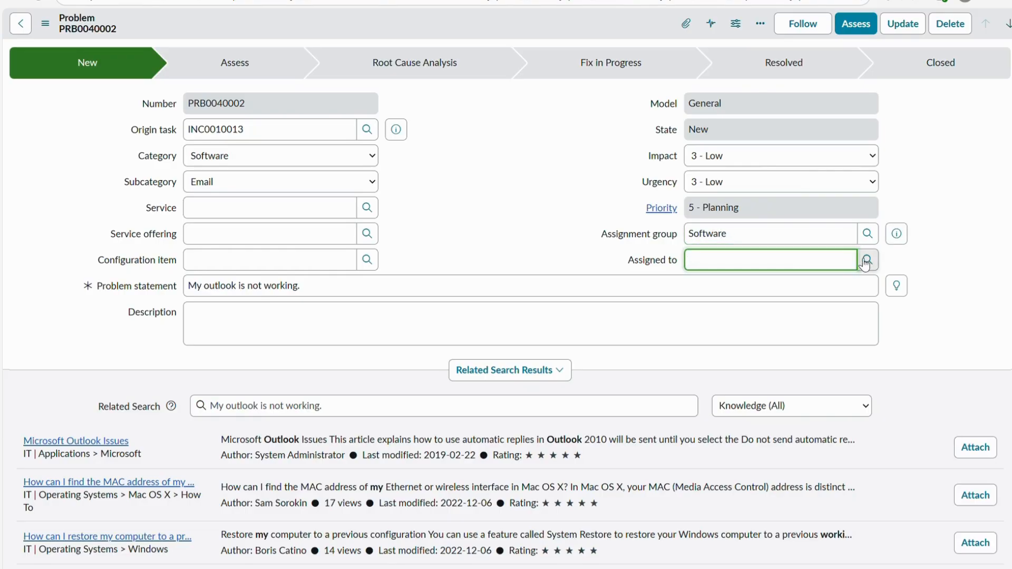
{"action": "left_click", "coordinate": [865, 261]}
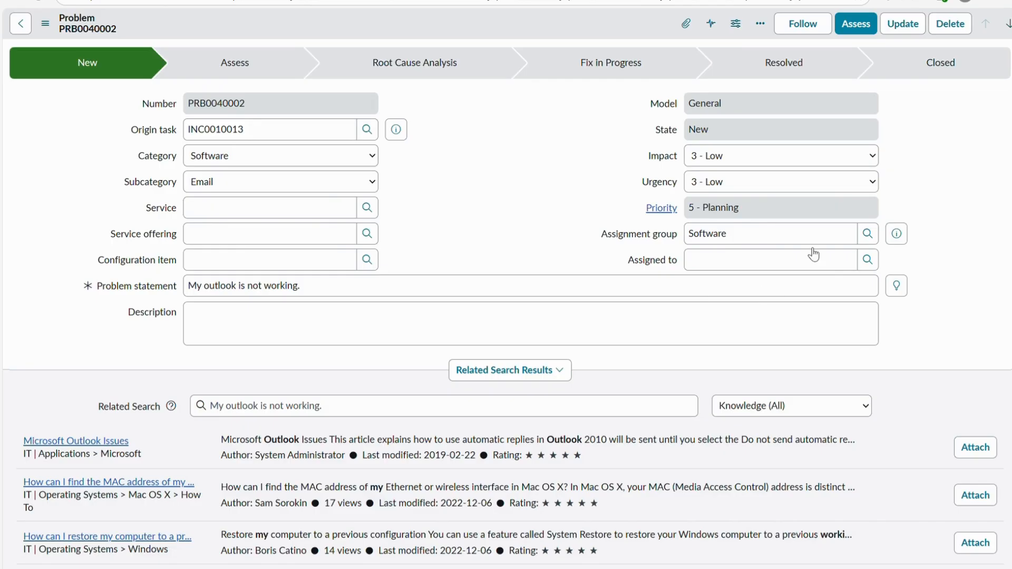
{"action": "left_click", "coordinate": [501, 159]}
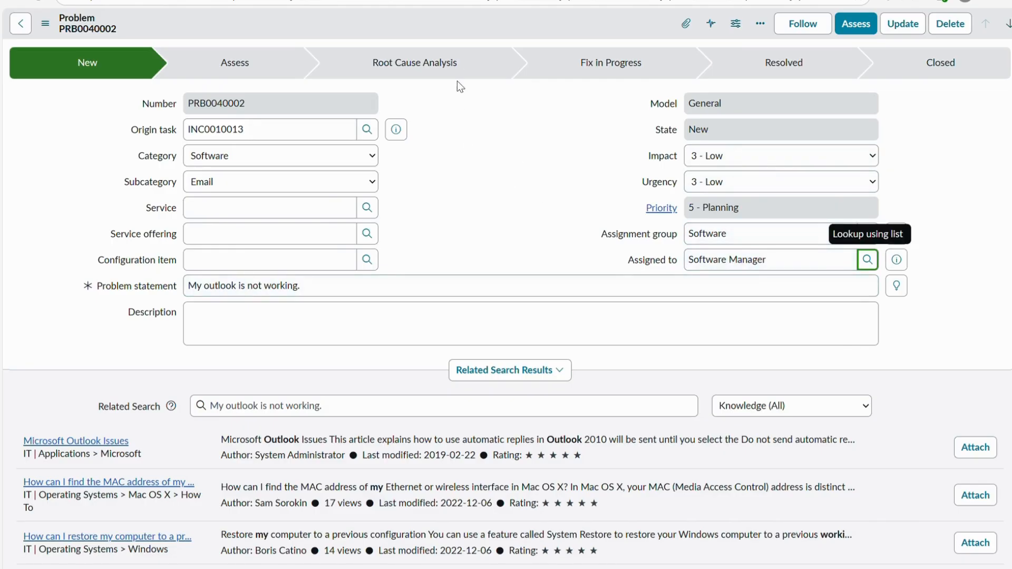
- Try to save the problem record and read the message about the assigned user and assignment group
{"action": "right_click", "coordinate": [439, 25]}
{"action": "left_click", "coordinate": [454, 33]}
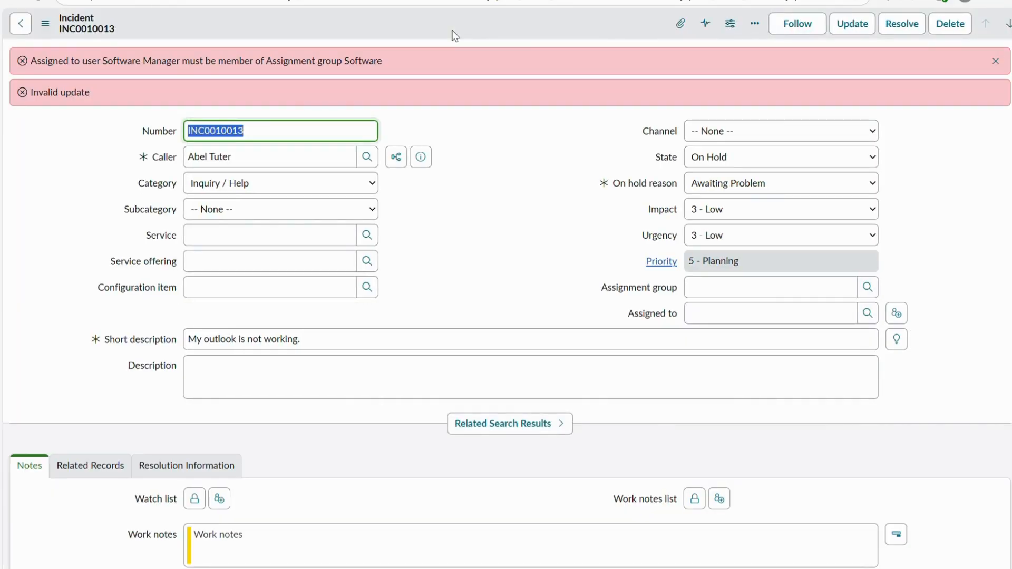
{"action": "left_click", "coordinate": [31, 97]}
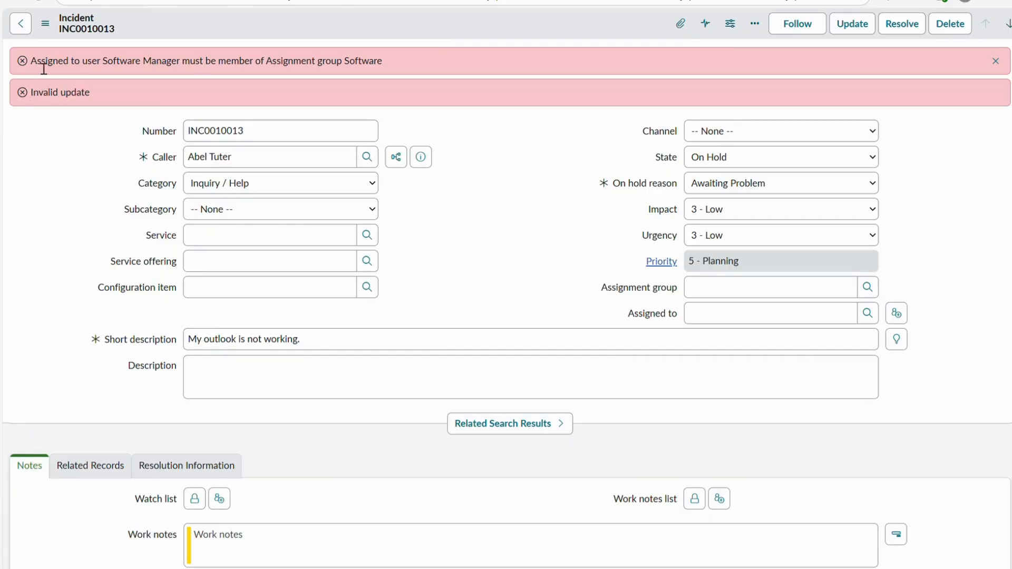
{"action": "left_click_drag", "start_coordinate": [43, 67], "coordinate": [183, 56]}
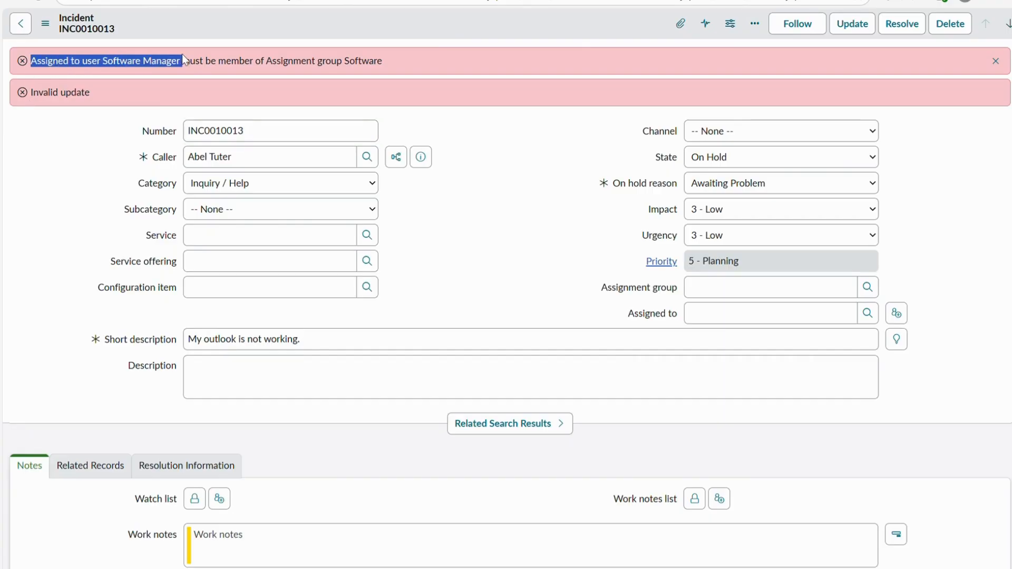
{"action": "left_click", "coordinate": [732, 298]}
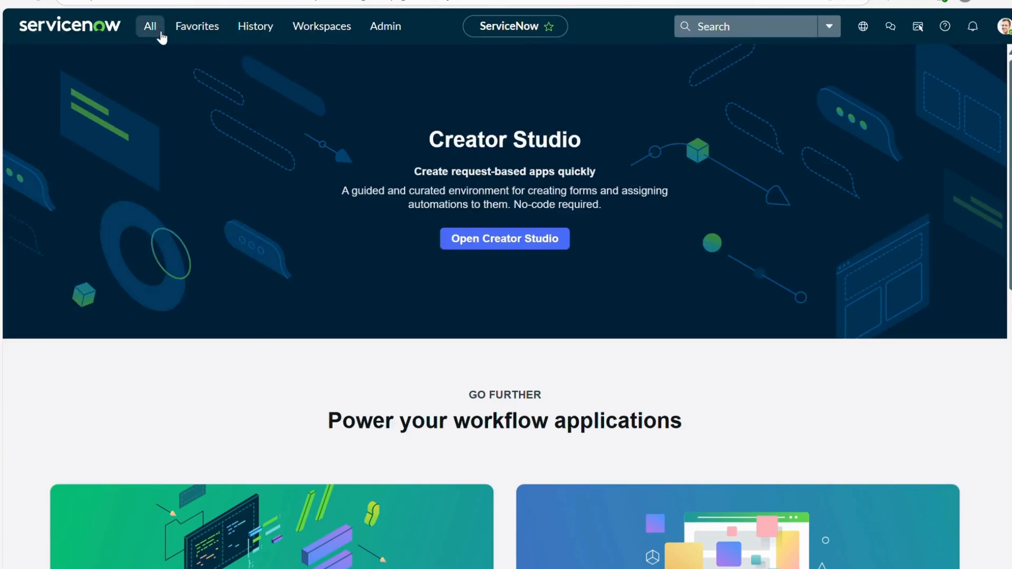
- Open the list of user groups by entering sys_user_group.LIST in the navigator filter
{"action": "left_click", "coordinate": [156, 31]}
{"action": "type", "text": "sys"}
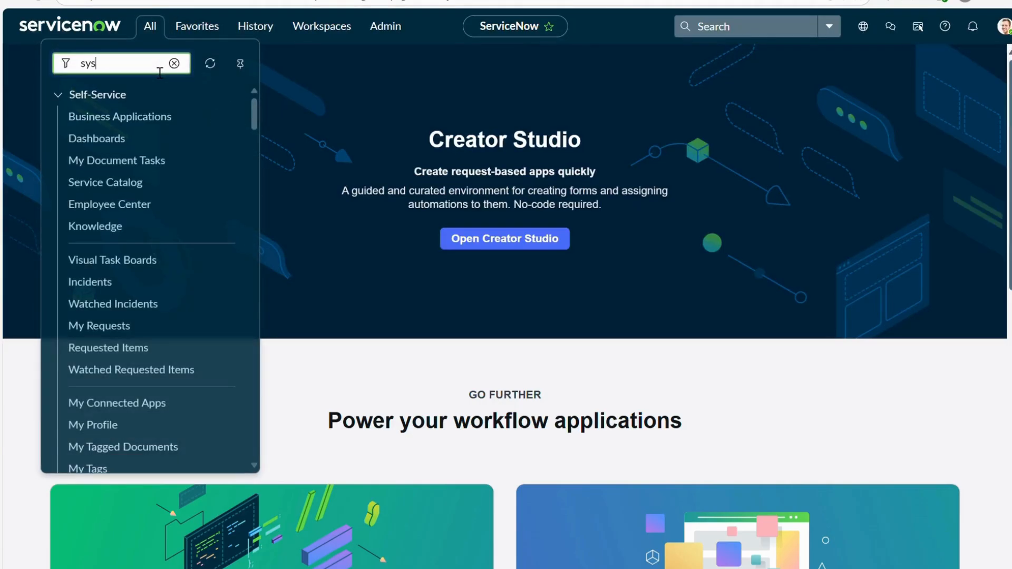
{"action": "type", "text": "_user_group"}
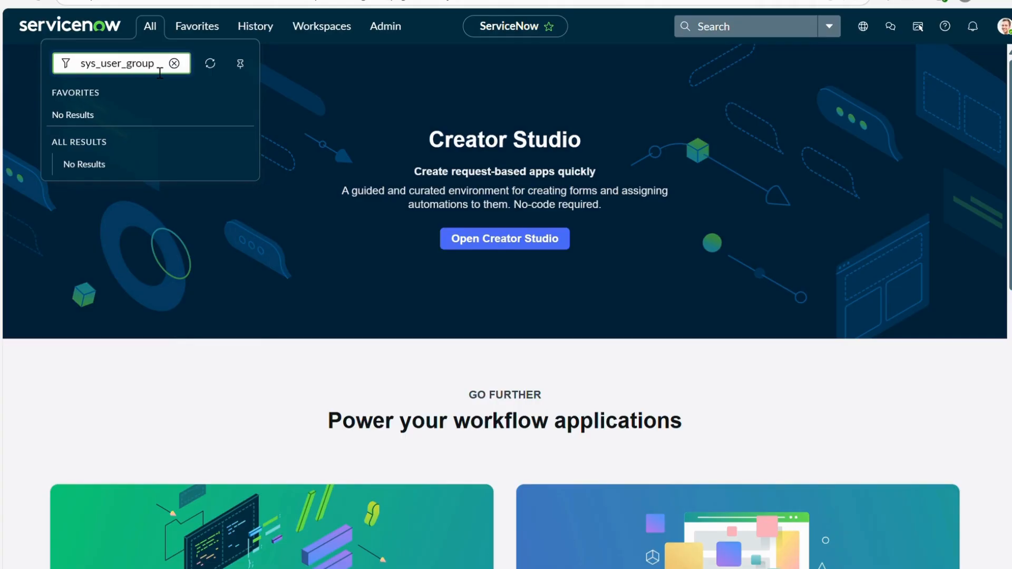
{"action": "type", "text": ".LKIS"}
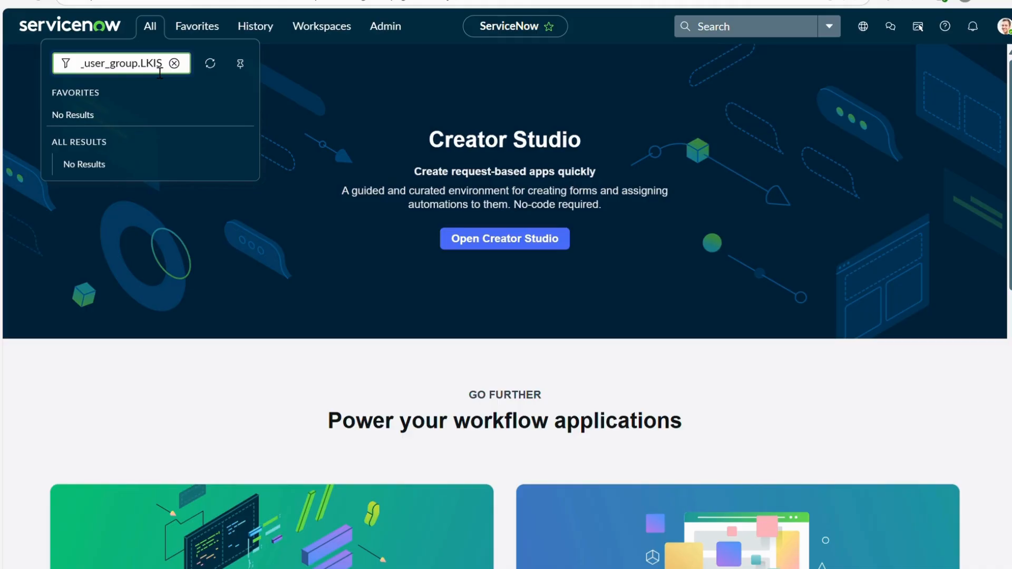
{"action": "key", "text": "BackSpace"}
{"action": "key", "text": "BackSpace"}
{"action": "key", "text": "BackSpace"}
{"action": "type", "text": "IST"}
{"action": "key", "text": "Return"}
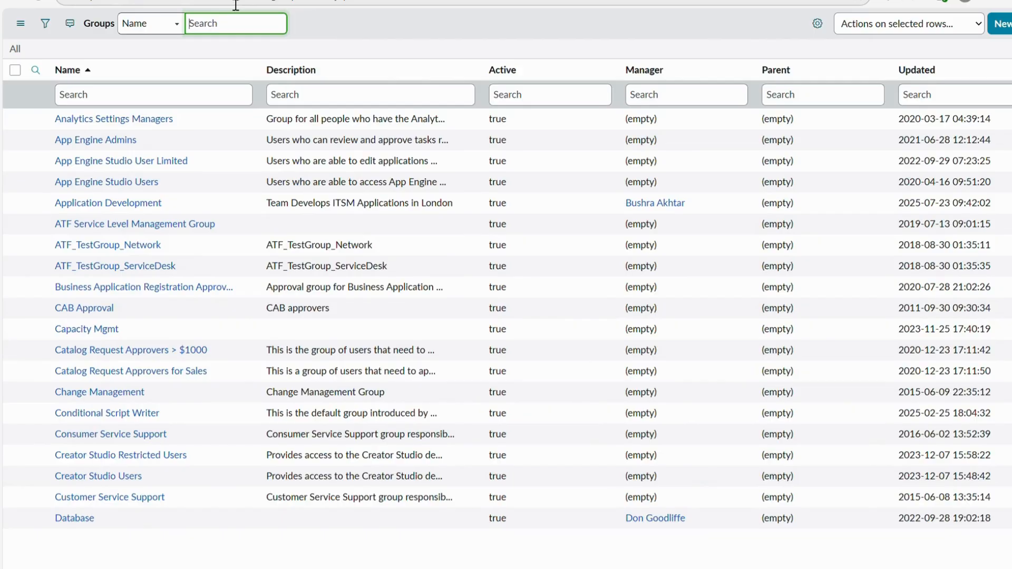
- Filter the groups by name with *Software and open the Software group record
{"action": "left_click", "coordinate": [115, 104]}
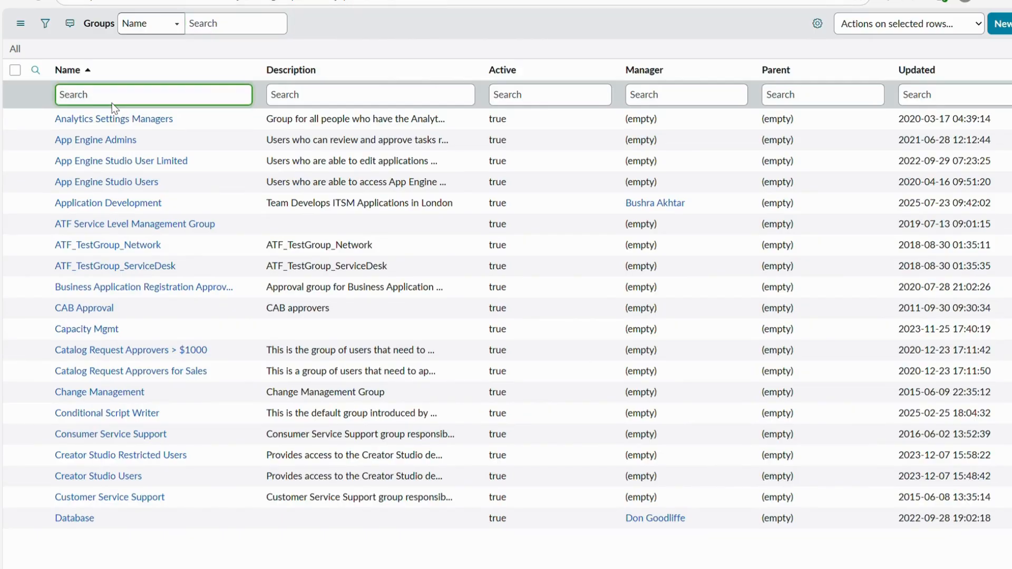
{"action": "type", "text": "*Sofwar"}
{"action": "key", "text": "BackSpace"}
{"action": "key", "text": "BackSpace"}
{"action": "key", "text": "BackSpace"}
{"action": "type", "text": "twar"}
{"action": "key", "text": "Return"}
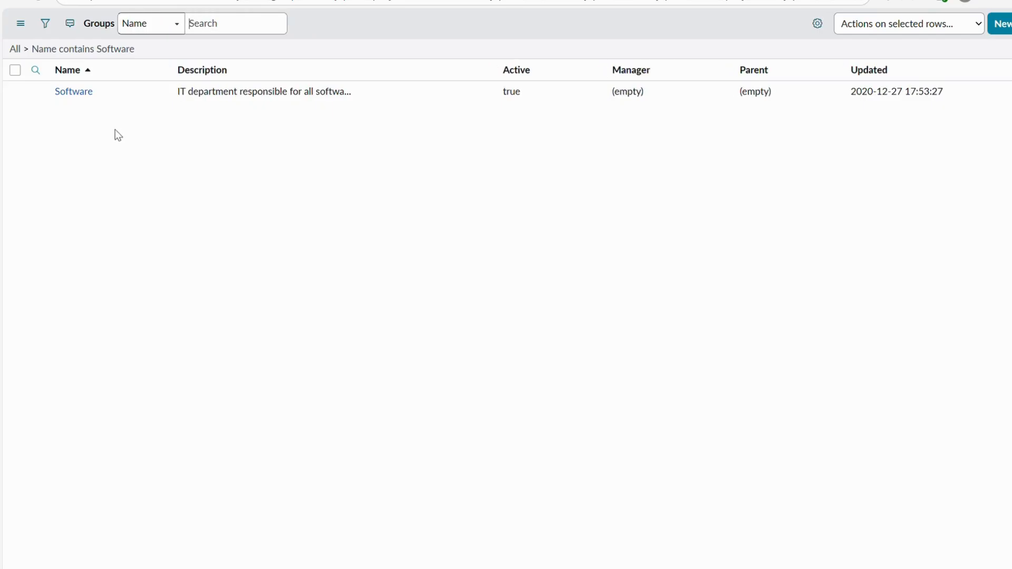
{"action": "left_click", "coordinate": [75, 128]}
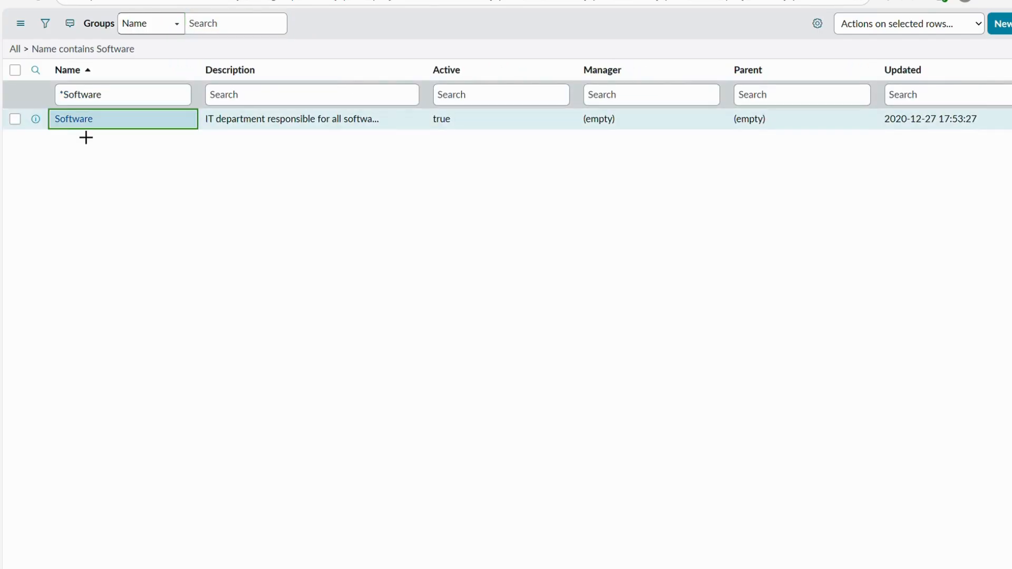
{"action": "left_click", "coordinate": [81, 123]}
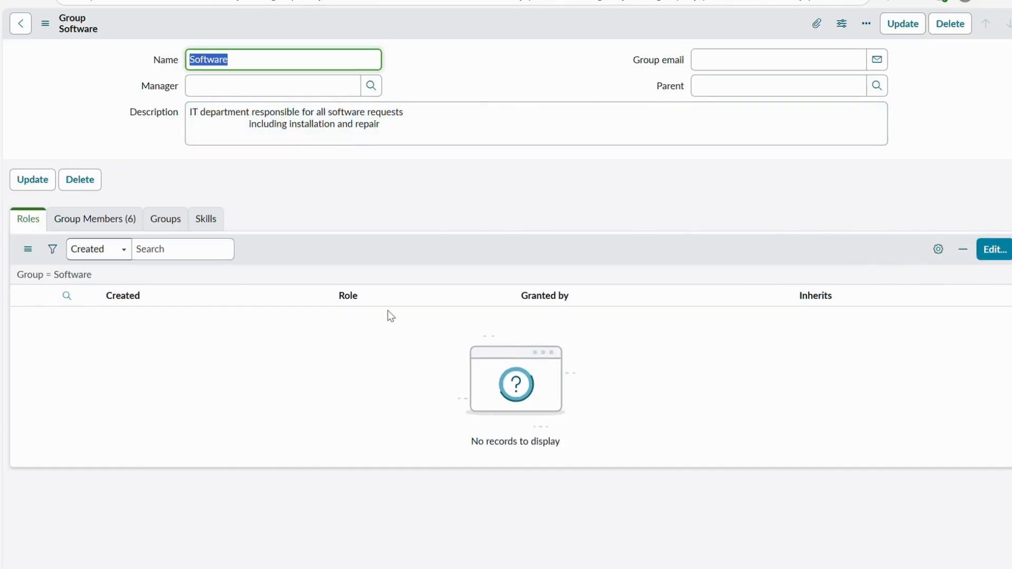
- Add both Software Manager users to the Software group's members and save the member list
{"action": "left_click", "coordinate": [136, 222]}
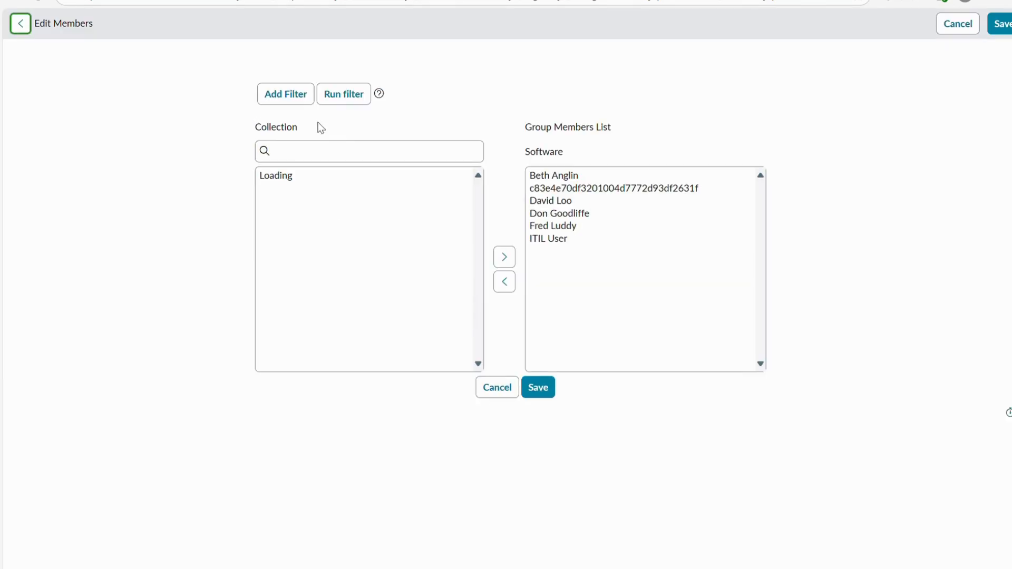
{"action": "left_click", "coordinate": [319, 154]}
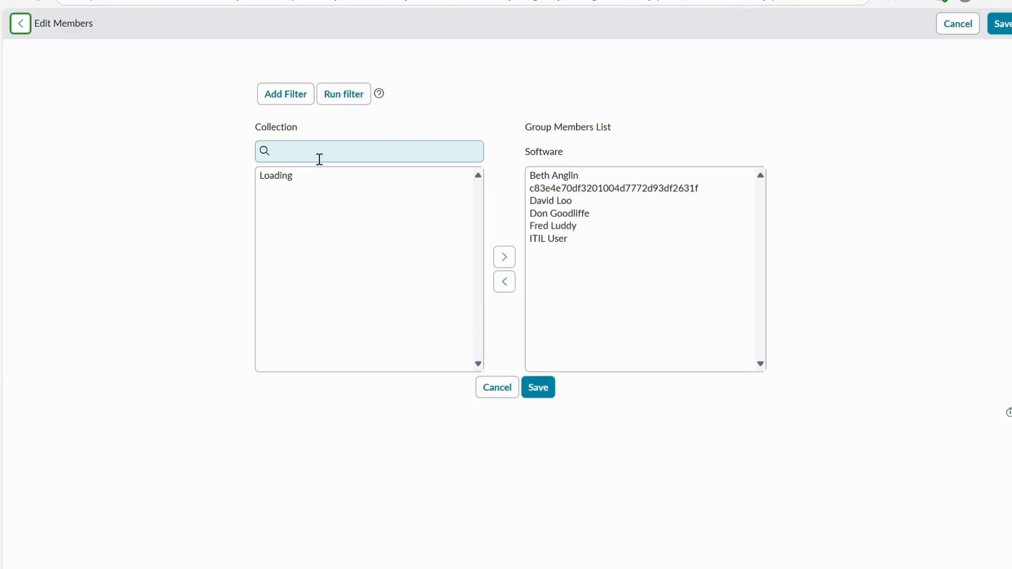
{"action": "left_click", "coordinate": [323, 193]}
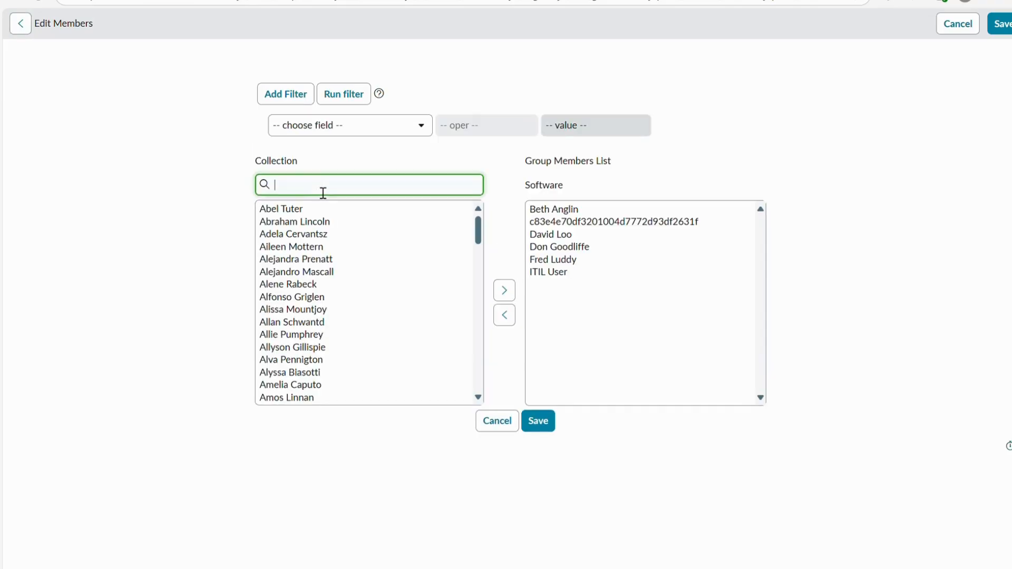
{"action": "type", "text": "Software"}
{"action": "left_click", "coordinate": [327, 225]}
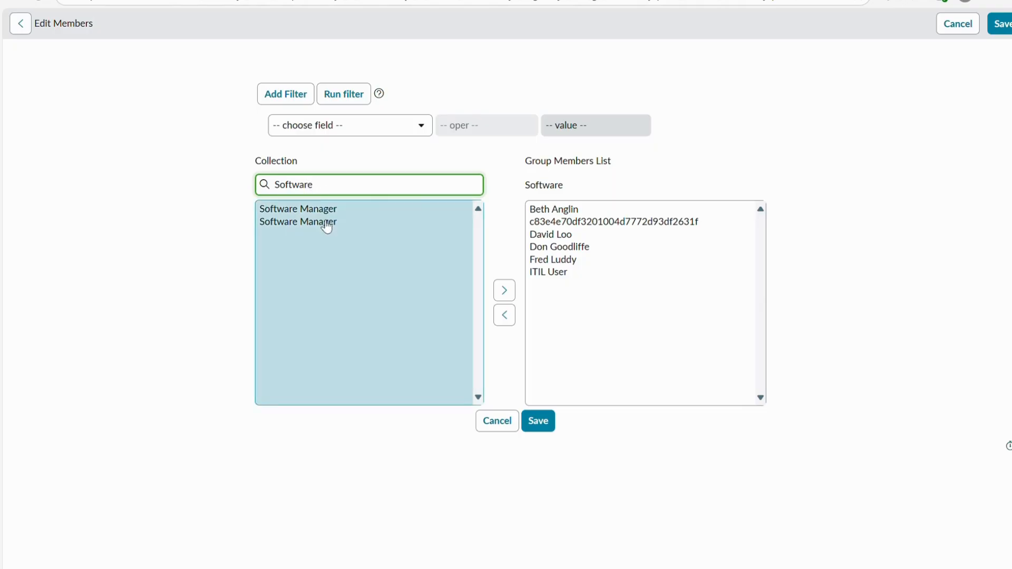
{"action": "left_click", "coordinate": [325, 222], "text": "shift"}
{"action": "left_click", "coordinate": [499, 291]}
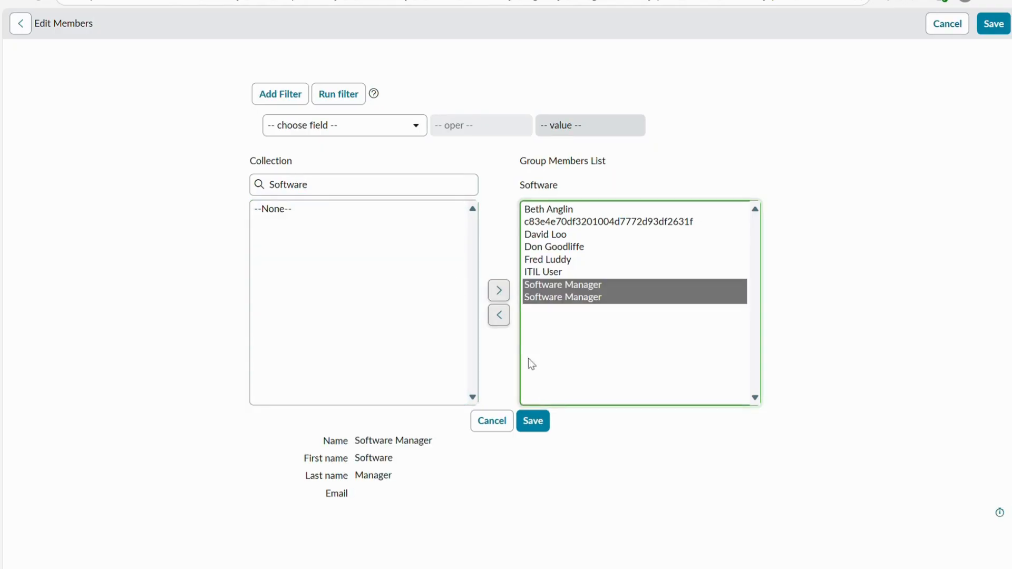
{"action": "left_click", "coordinate": [534, 421]}
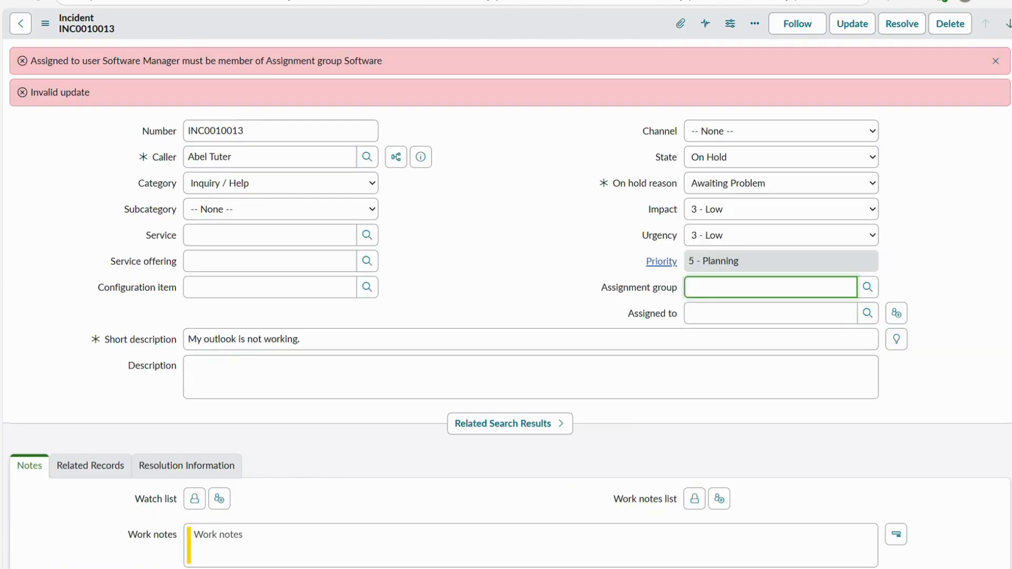
- Find the Problem module in the navigator and open the list of all problems
{"action": "left_click", "coordinate": [748, 292]}
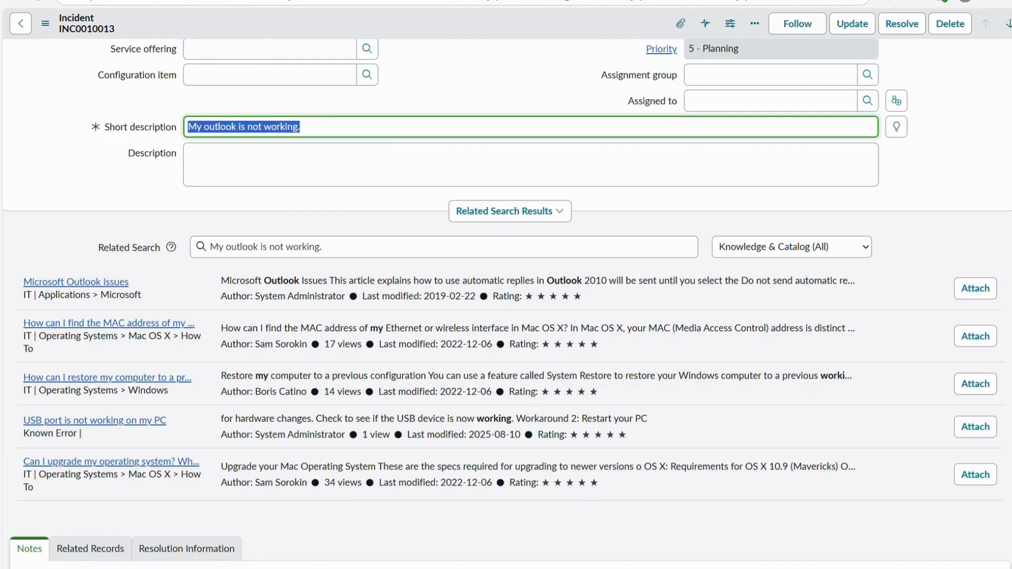
{"action": "scroll", "coordinate": [412, 220], "scroll_direction": "up", "scroll_amount": 3}
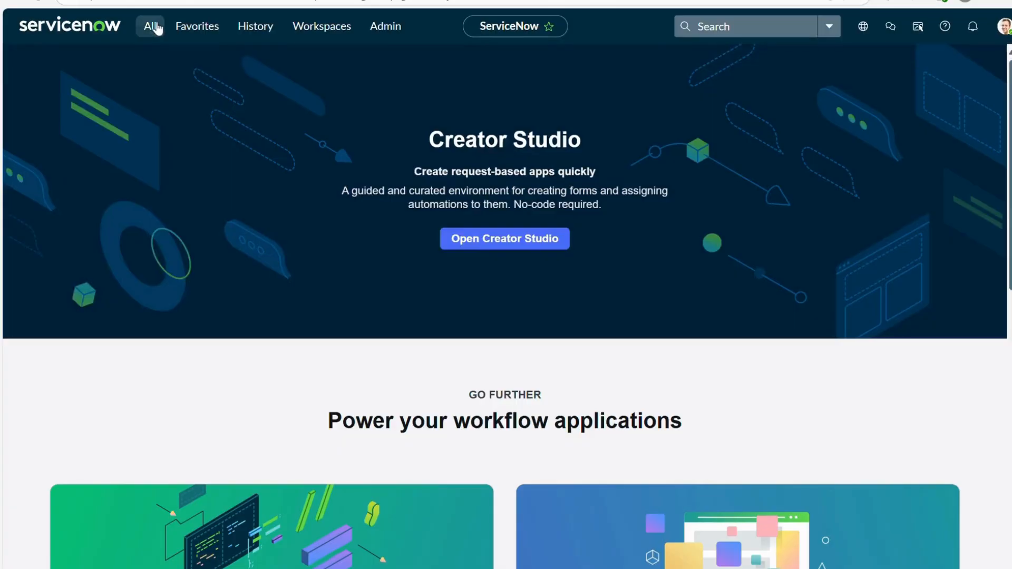
{"action": "left_click", "coordinate": [151, 27]}
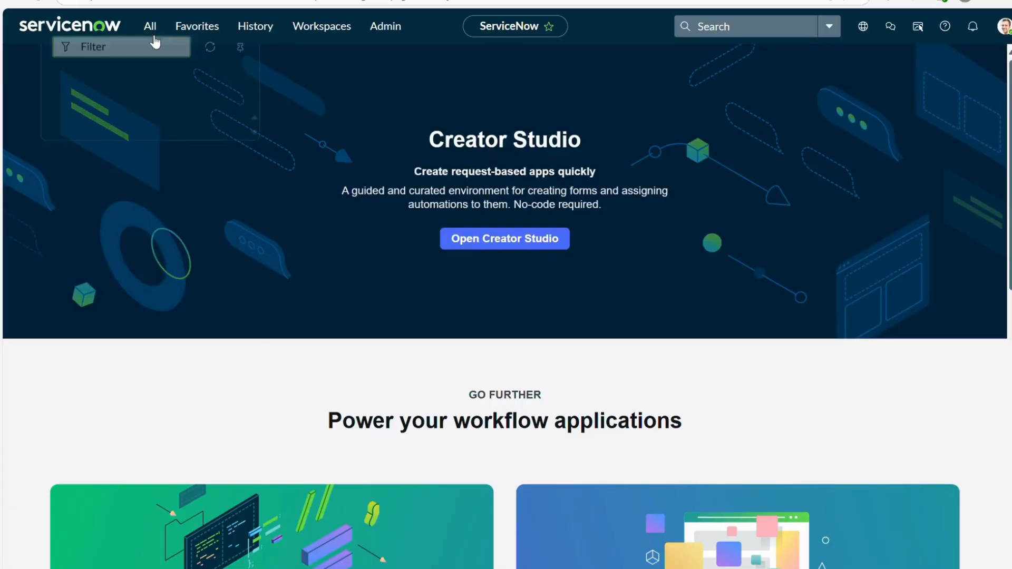
{"action": "type", "text": "Proble"}
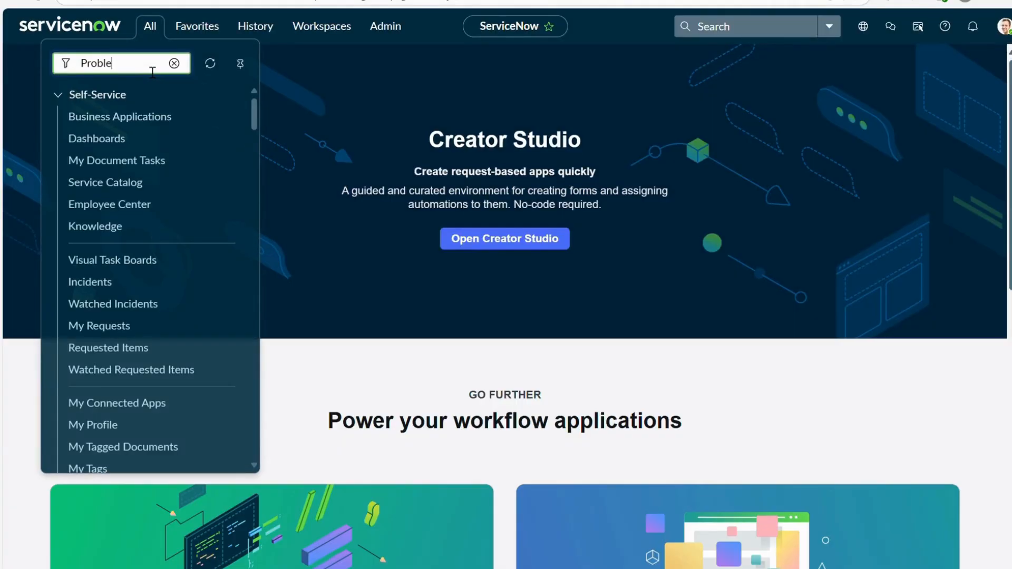
{"action": "type", "text": "m"}
{"action": "scroll", "coordinate": [98, 295], "scroll_direction": "down", "scroll_amount": 1}
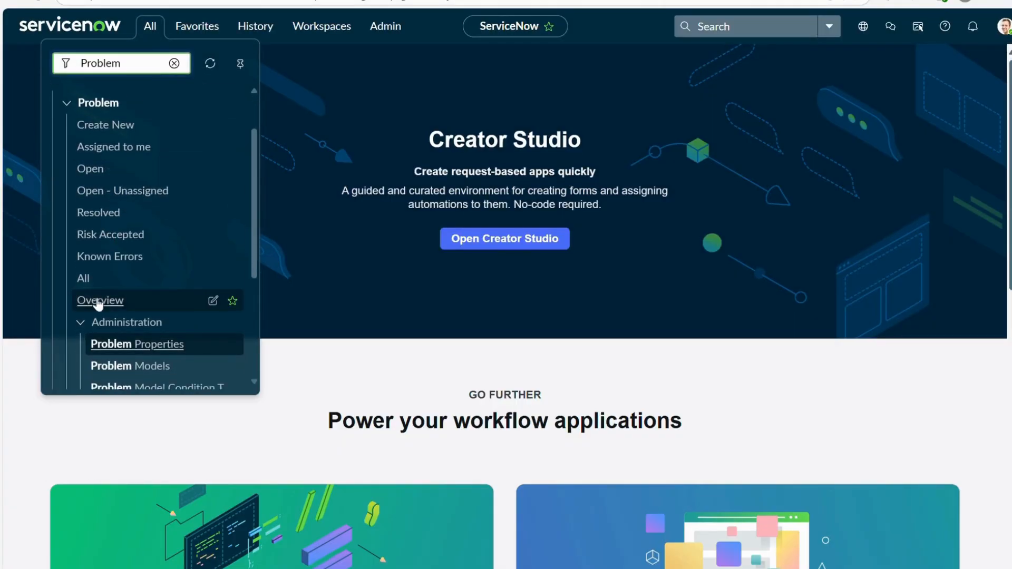
{"action": "left_click", "coordinate": [83, 278]}
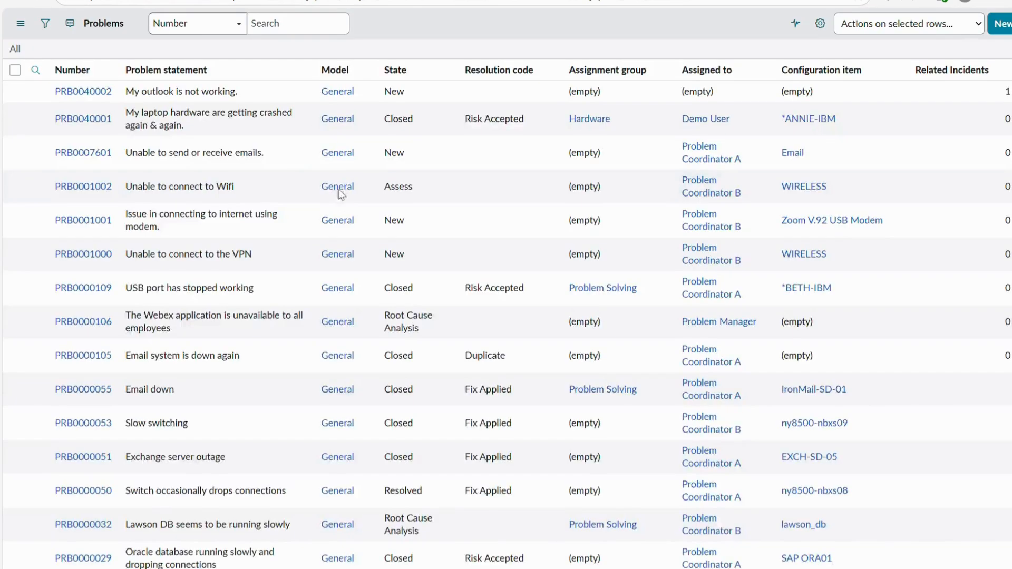
- Filter the problem list to records created on Today
{"action": "left_click", "coordinate": [46, 23]}
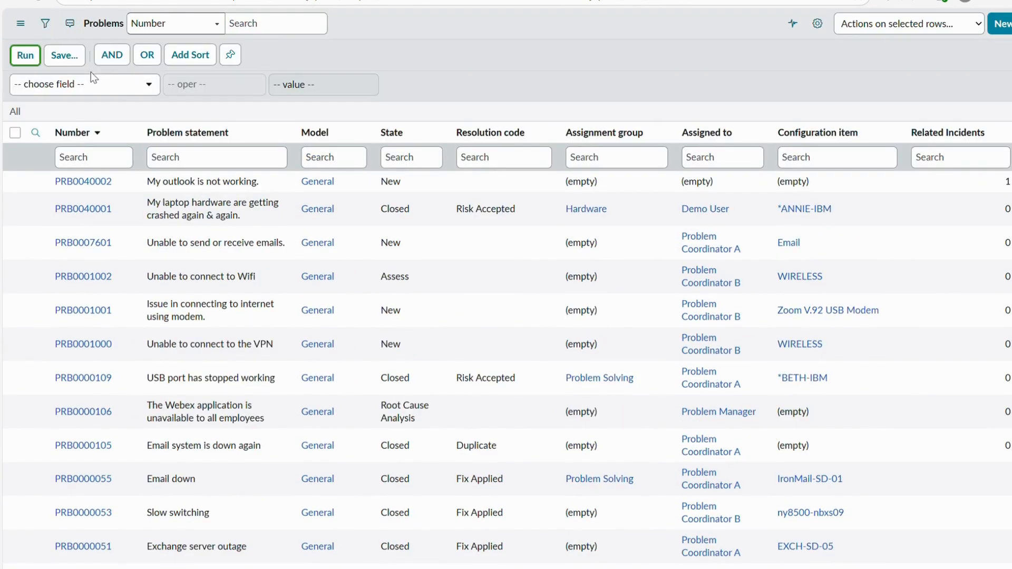
{"action": "left_click", "coordinate": [124, 95]}
{"action": "type", "text": "created"}
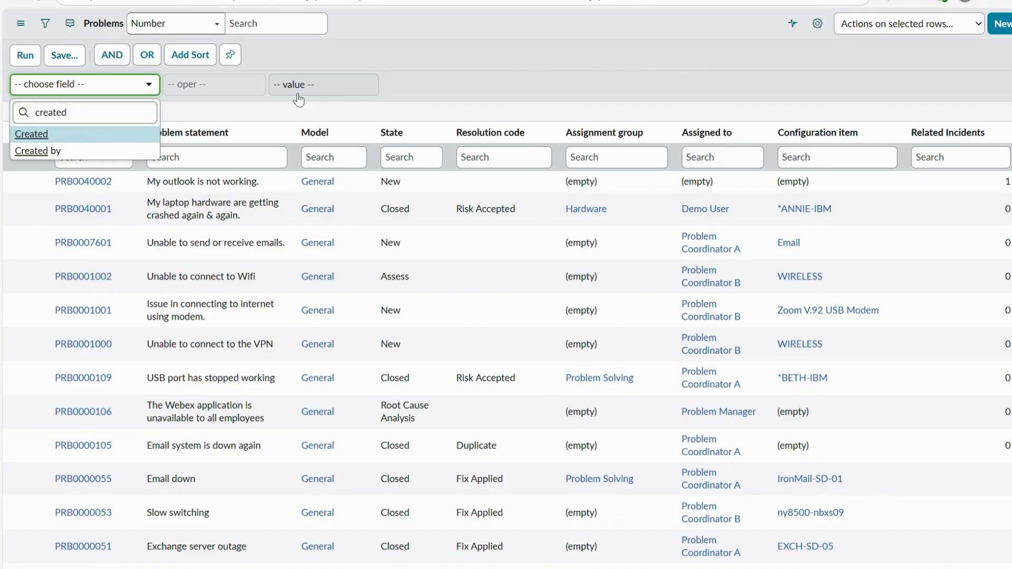
{"action": "left_click", "coordinate": [32, 134]}
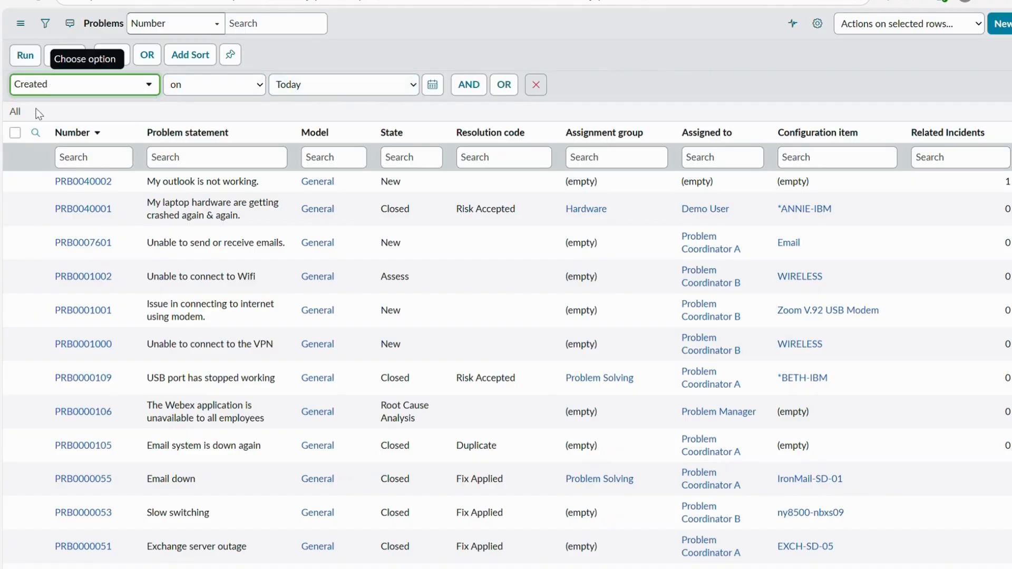
{"action": "left_click", "coordinate": [21, 59]}
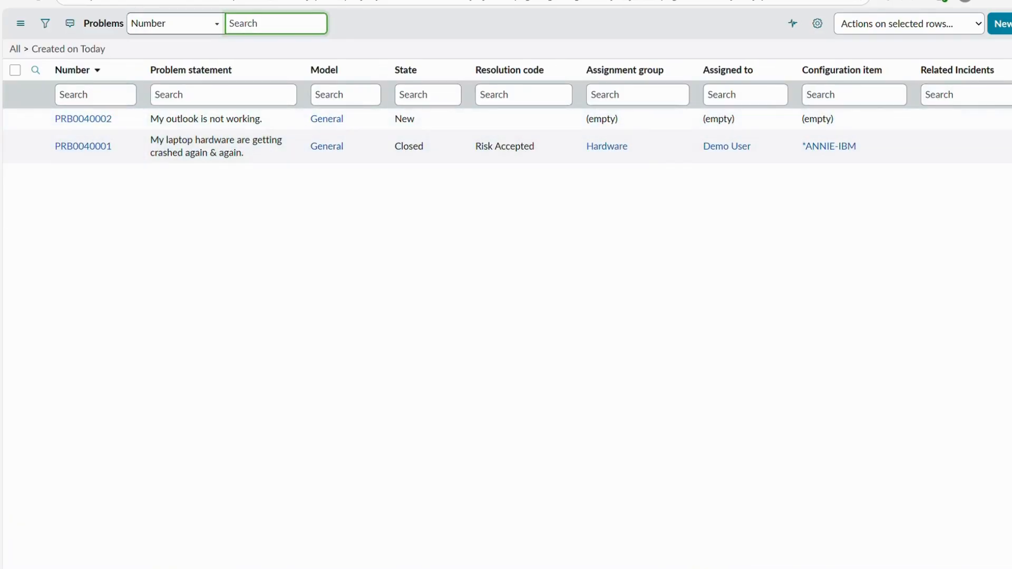
- Open the "My outlook is not working." problem and set its category to Software and its subcategory to Email
{"action": "left_click", "coordinate": [84, 119]}
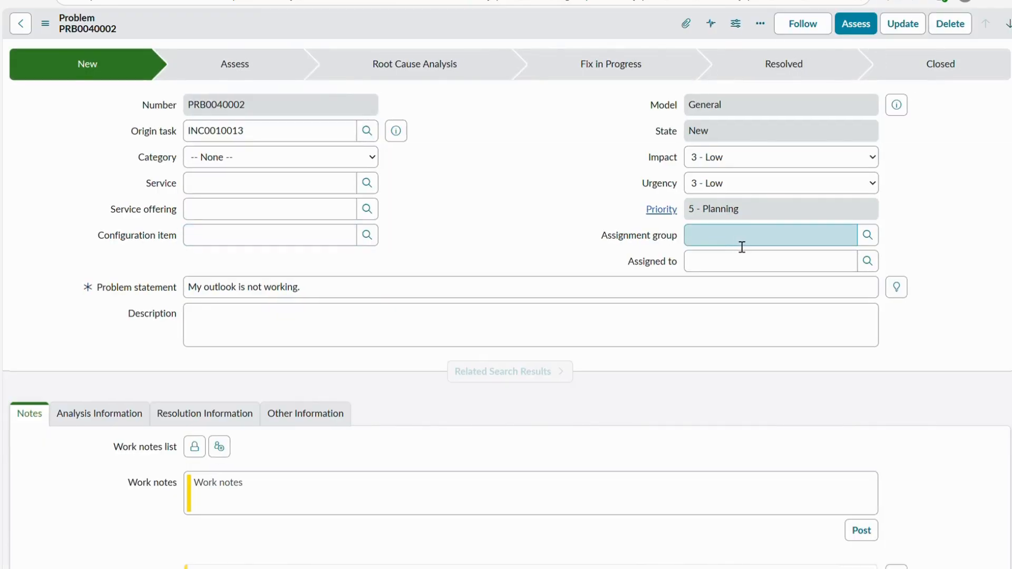
{"action": "left_click", "coordinate": [741, 247]}
{"action": "left_click", "coordinate": [237, 157]}
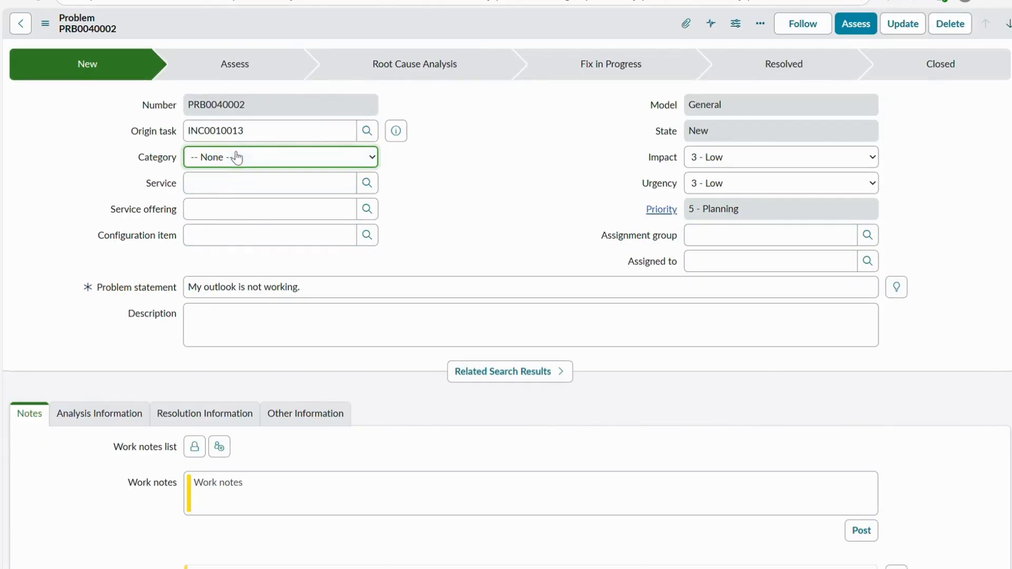
{"action": "left_click", "coordinate": [339, 196]}
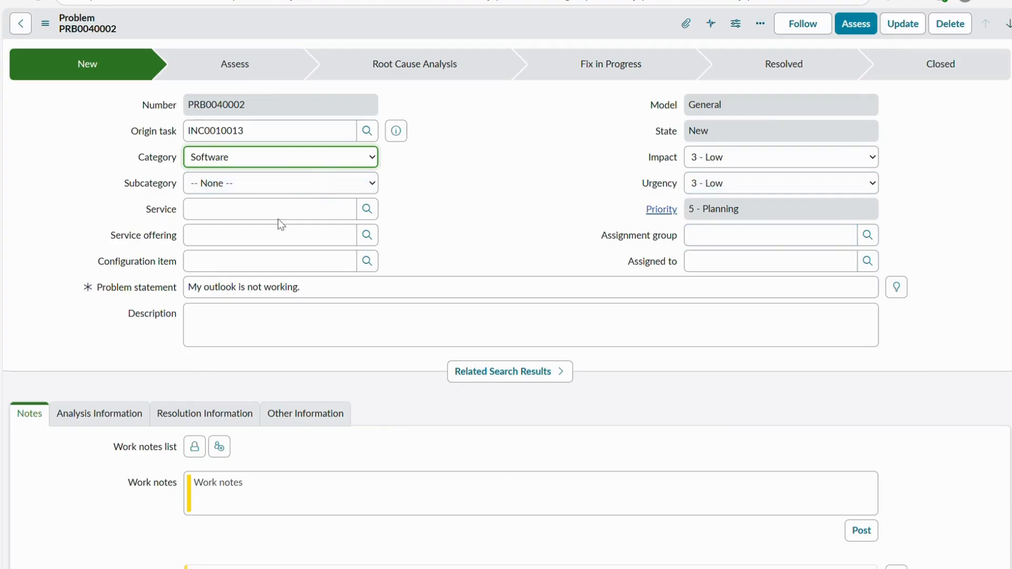
{"action": "left_click", "coordinate": [343, 185]}
{"action": "left_click", "coordinate": [277, 239]}
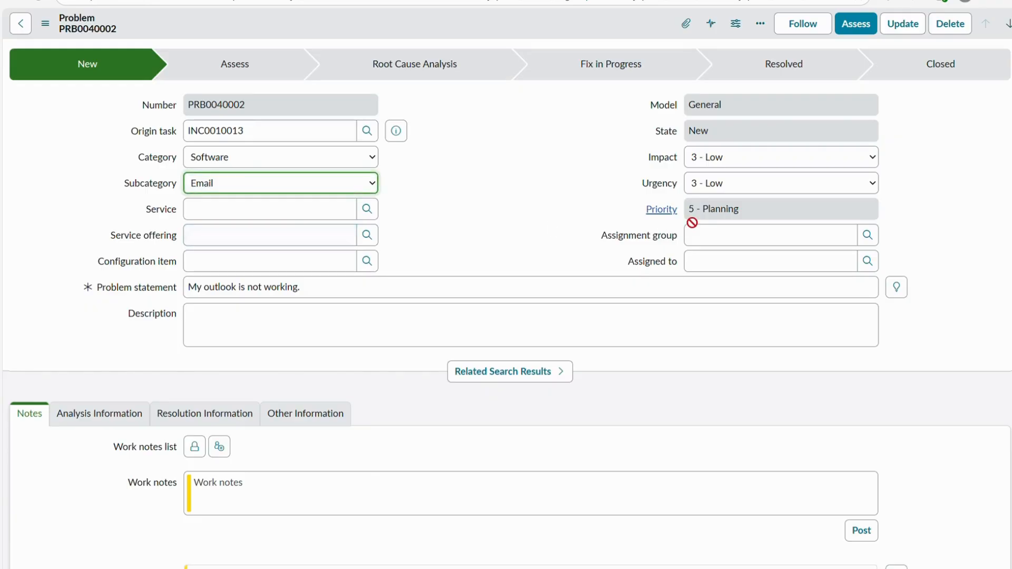
- Set the problem's assignment group to Software and save the record
{"action": "left_click", "coordinate": [712, 235]}
{"action": "left_click", "coordinate": [722, 283]}
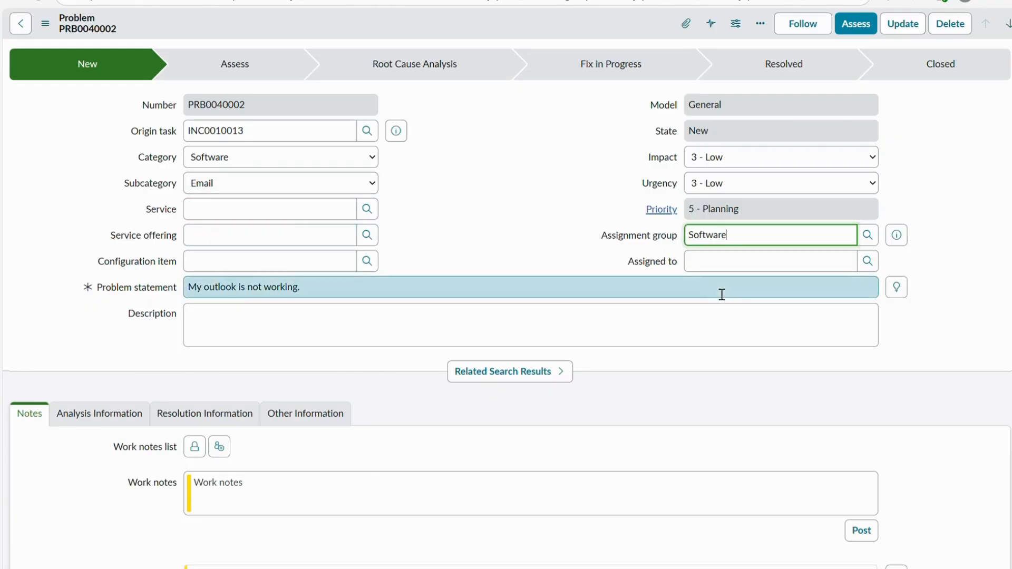
{"action": "right_click", "coordinate": [480, 25]}
{"action": "left_click", "coordinate": [501, 32]}
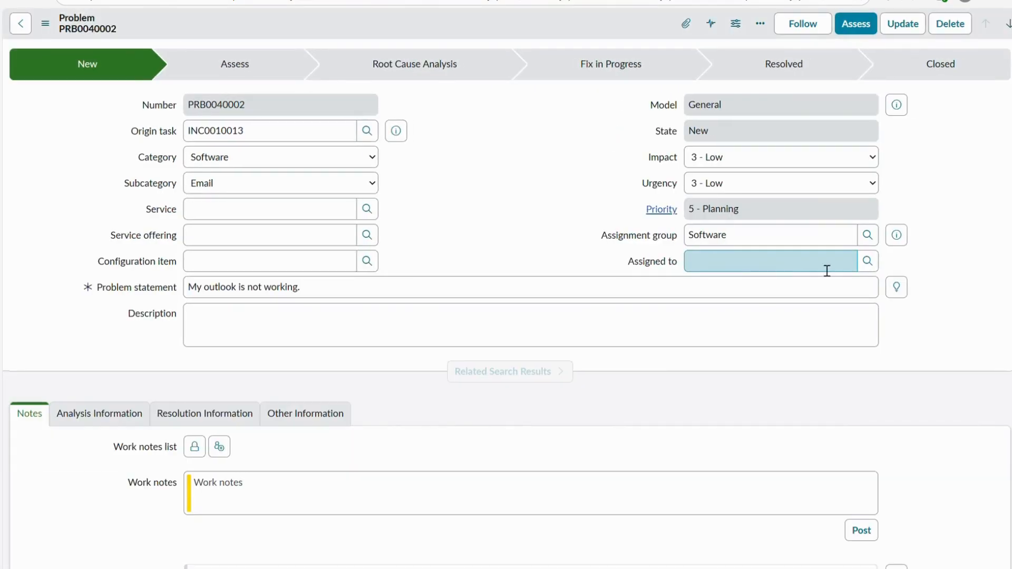
- Look up the users available for the problem's Assigned to field
{"action": "left_click", "coordinate": [868, 261]}
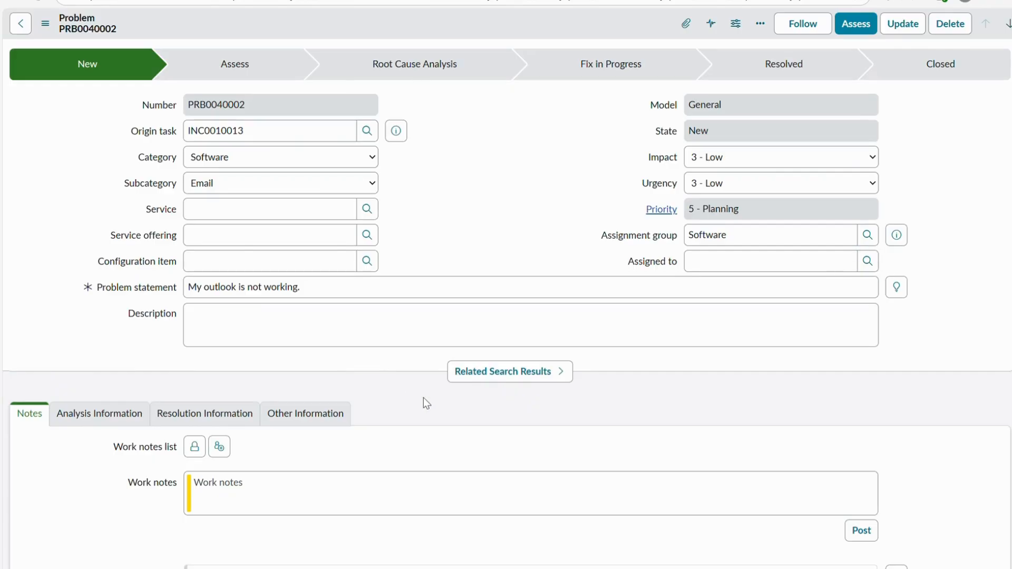
{"action": "left_click", "coordinate": [861, 251]}
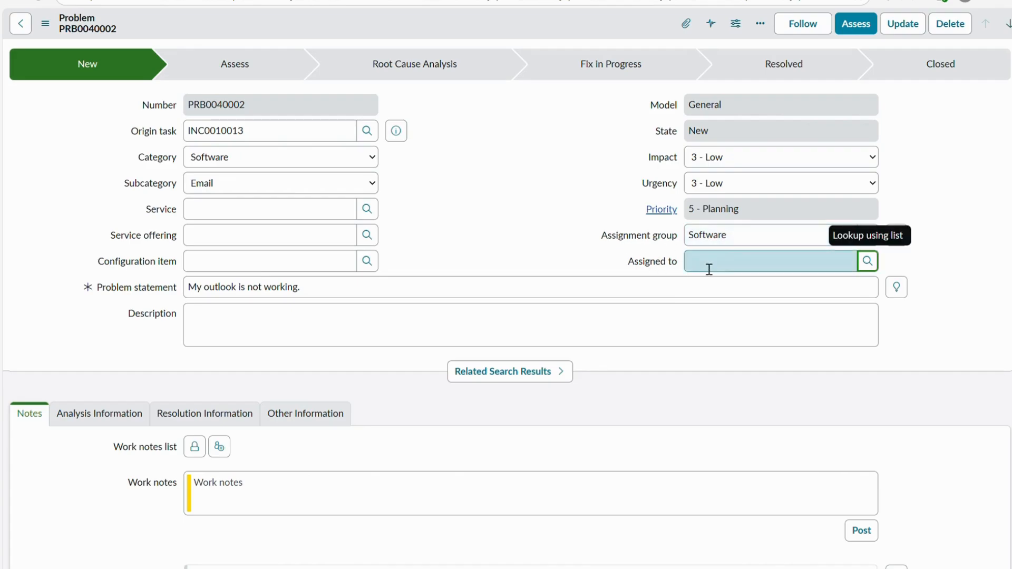
{"action": "mouse_move", "coordinate": [658, 267]}
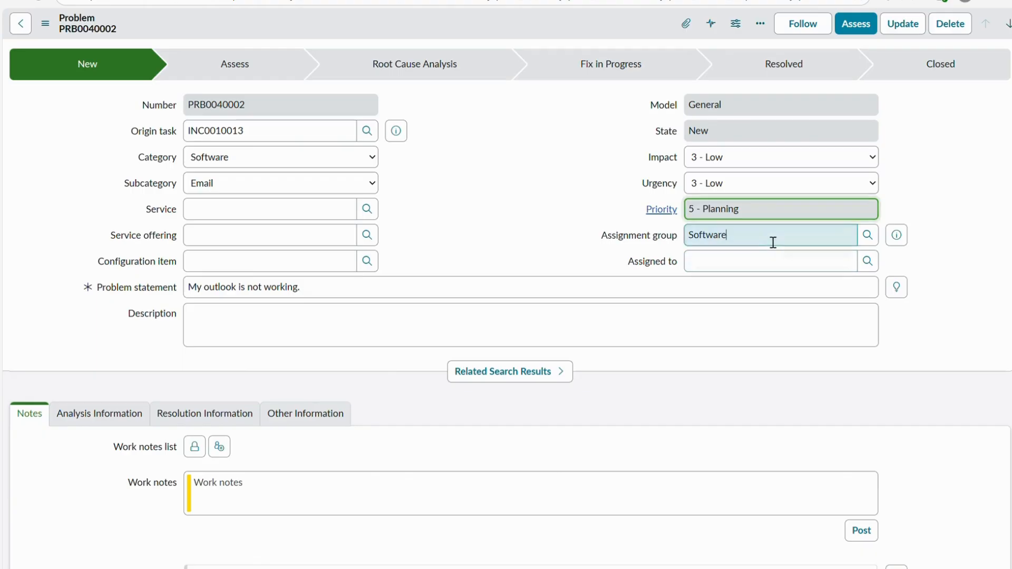
- Try App Engine Admins as the problem's assignment group and look up the users available for Assigned to
{"action": "left_click", "coordinate": [621, 235]}
{"action": "key", "text": "BackSpace"}
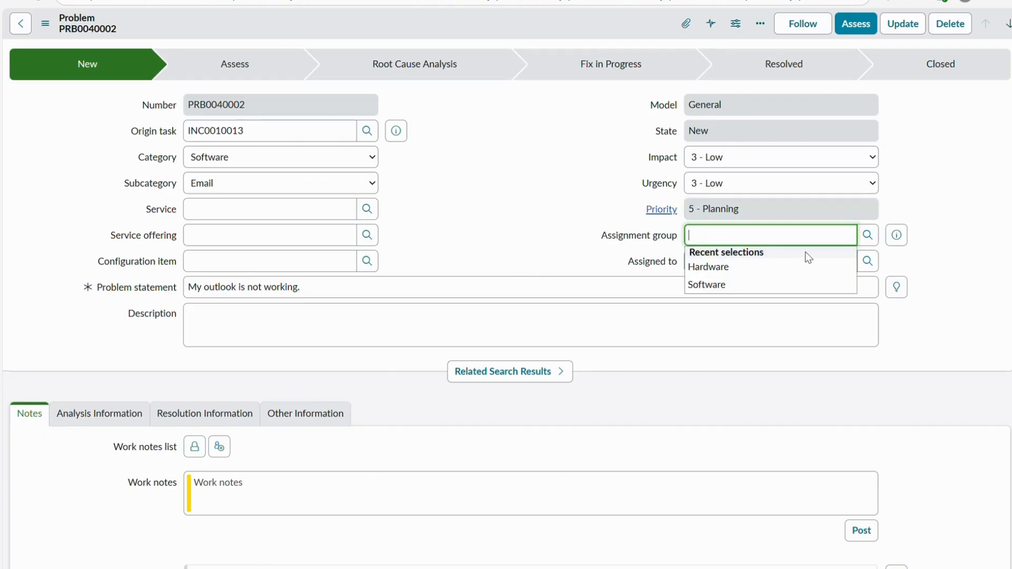
{"action": "left_click", "coordinate": [877, 235]}
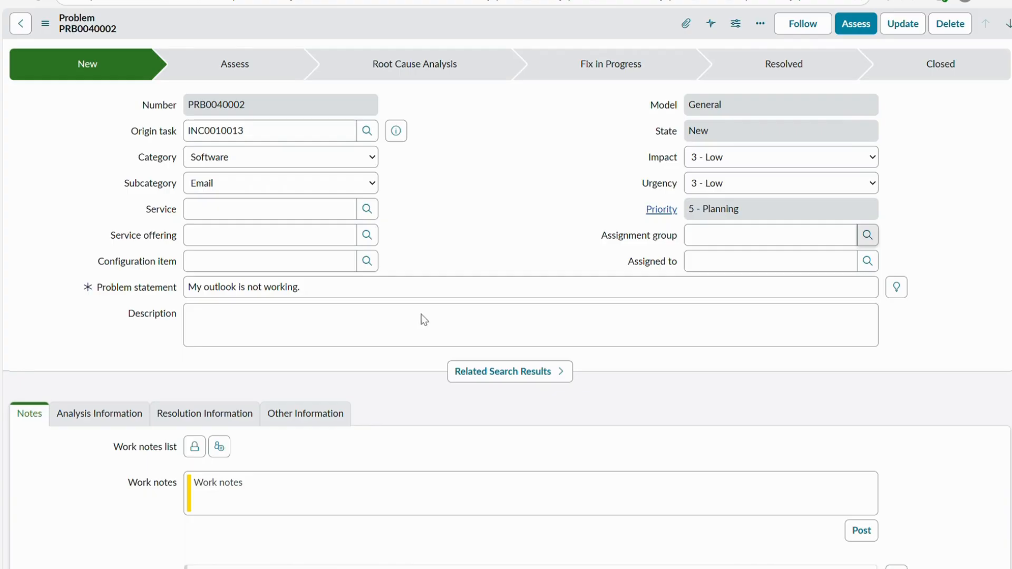
{"action": "left_click", "coordinate": [417, 352]}
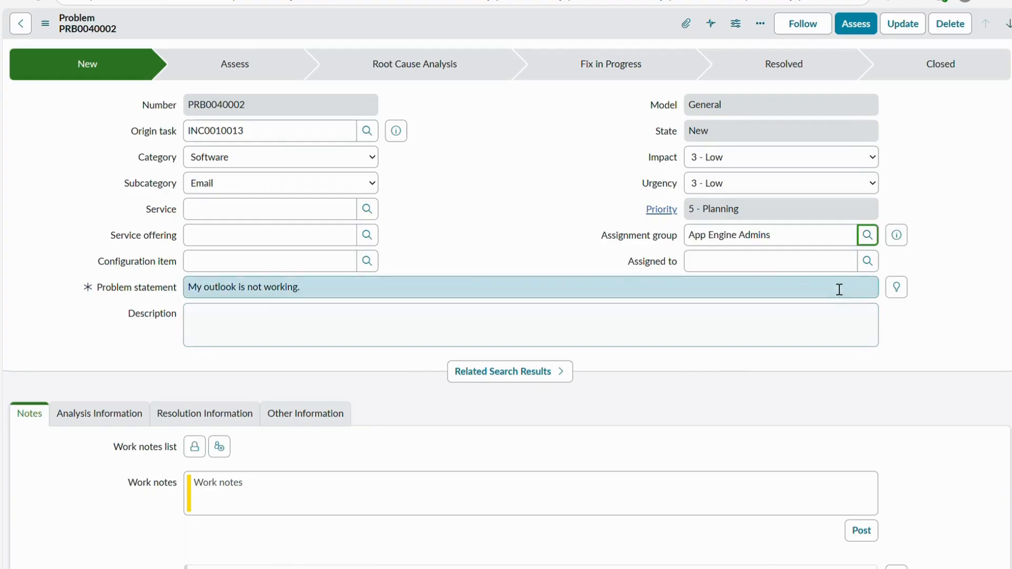
{"action": "left_click", "coordinate": [865, 267]}
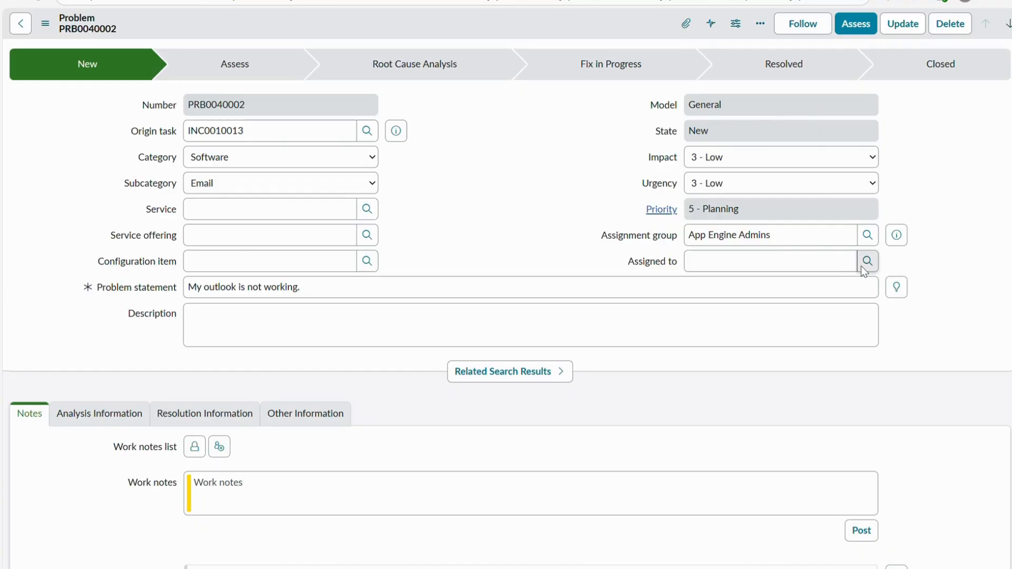
{"action": "left_click_drag", "start_coordinate": [820, 246], "coordinate": [672, 241]}
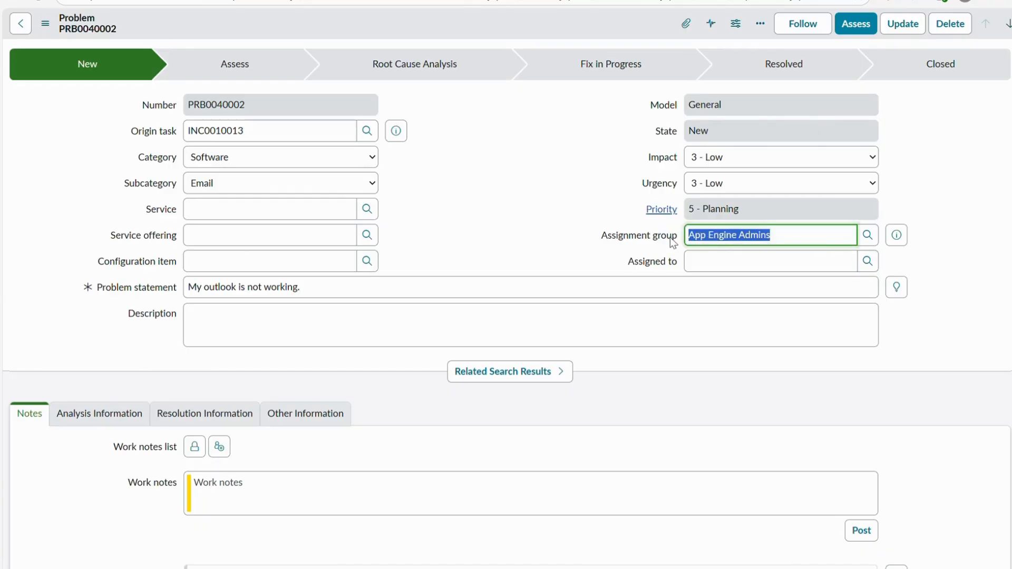
{"action": "left_click", "coordinate": [492, 170]}
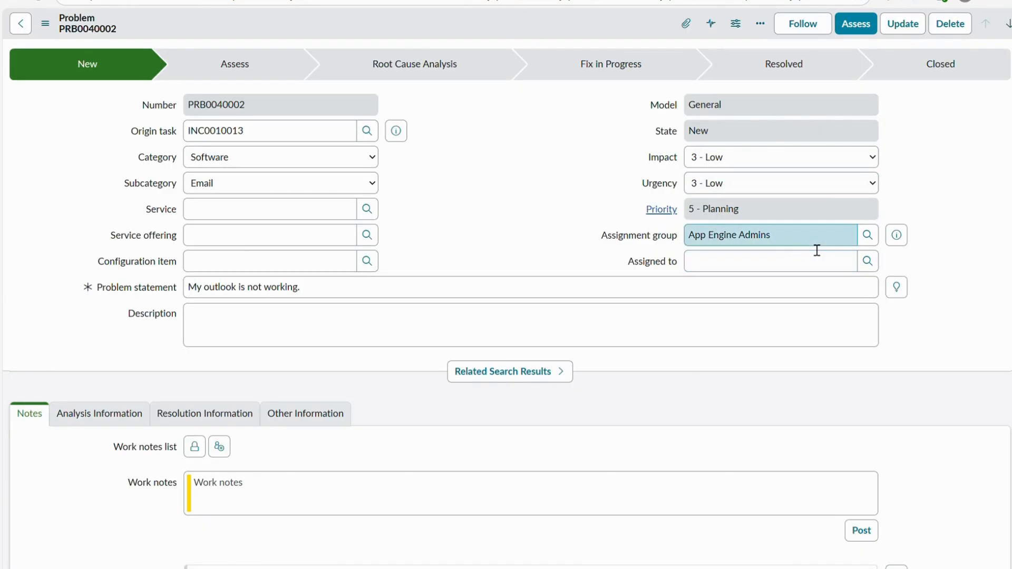
- Clear the problem's assignment group
{"action": "left_click_drag", "start_coordinate": [816, 250], "coordinate": [635, 233]}
{"action": "key", "text": "BackSpace"}
{"action": "key", "text": "Tab"}
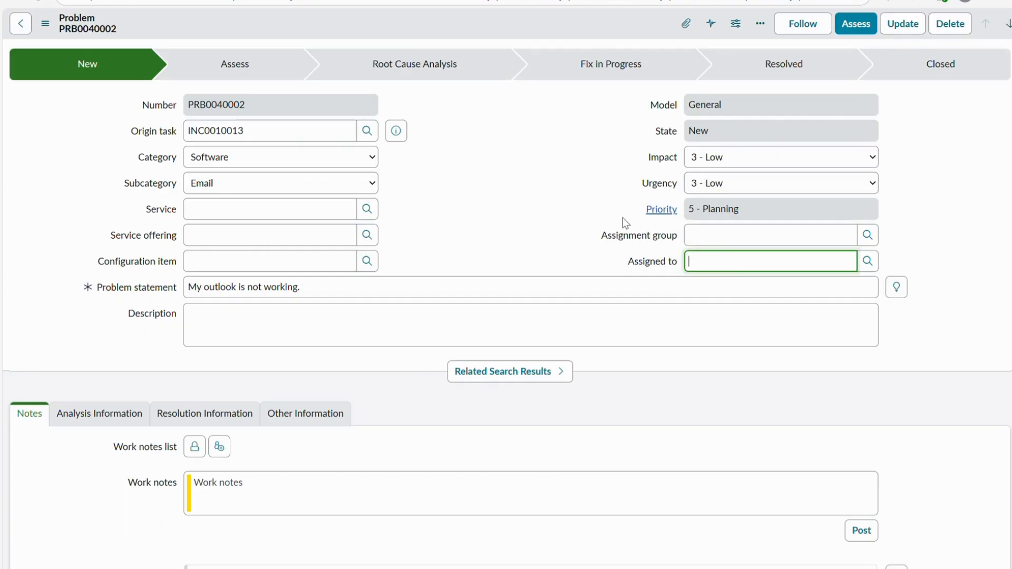
- Assign the problem to Problem Manager and save it in the Assess state
{"action": "left_click", "coordinate": [867, 266]}
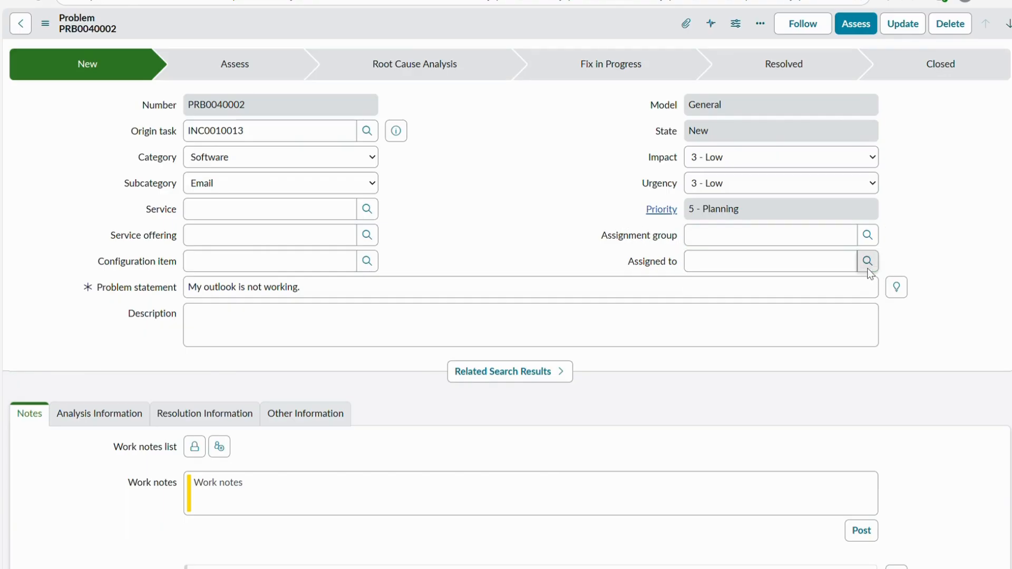
{"action": "left_click", "coordinate": [427, 391]}
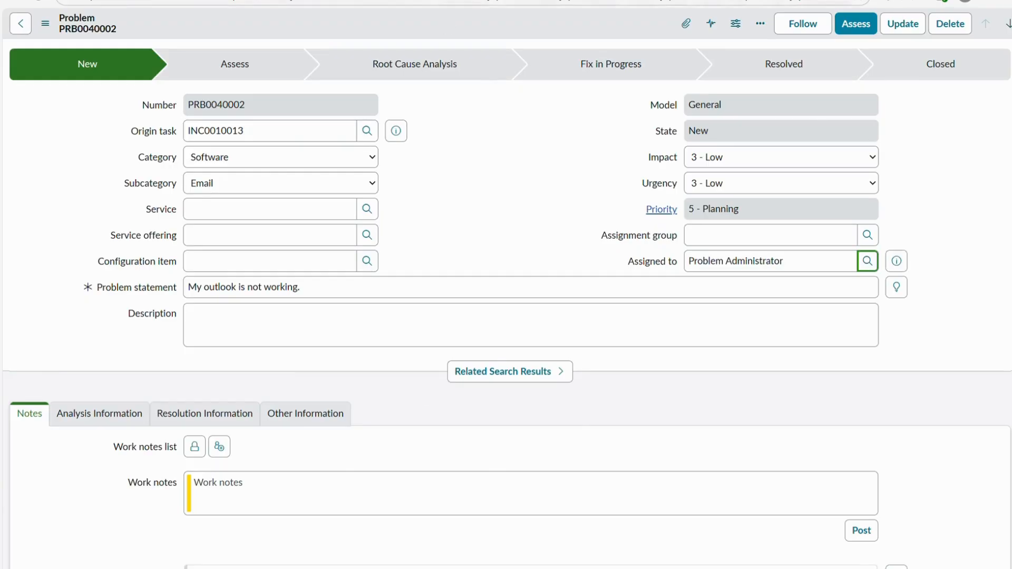
{"action": "left_click", "coordinate": [873, 268]}
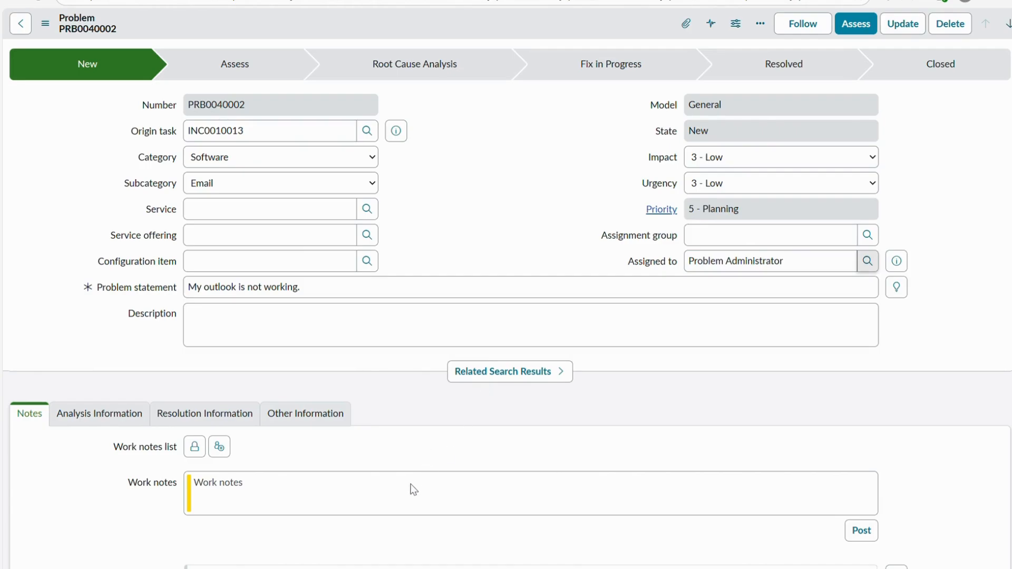
{"action": "right_click", "coordinate": [384, 15]}
{"action": "left_click", "coordinate": [392, 23]}
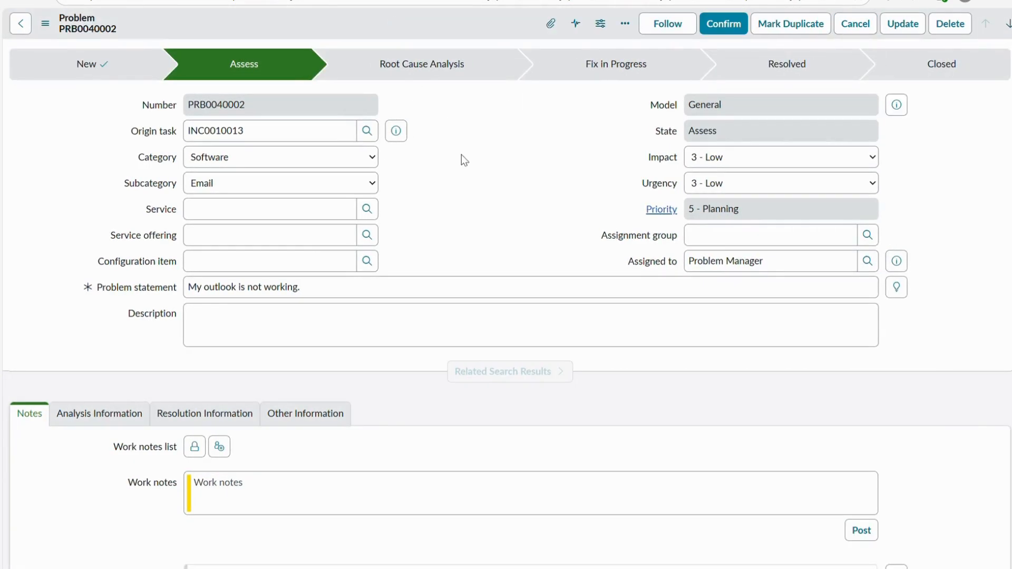
- Follow the problem record and confirm the problem to advance it to Root Cause Analysis
{"action": "left_click_drag", "start_coordinate": [779, 262], "coordinate": [671, 263]}
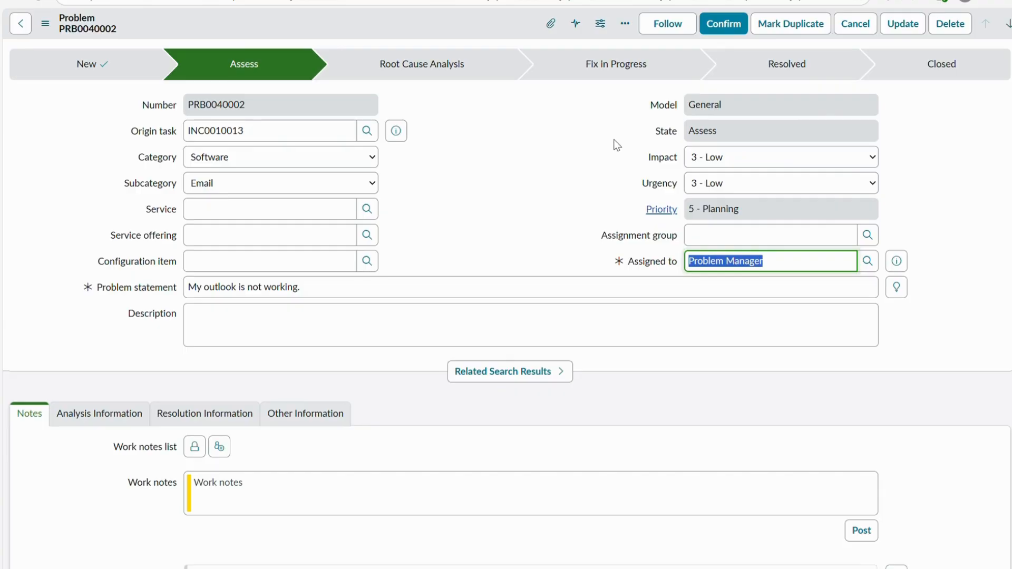
{"action": "left_click", "coordinate": [678, 29]}
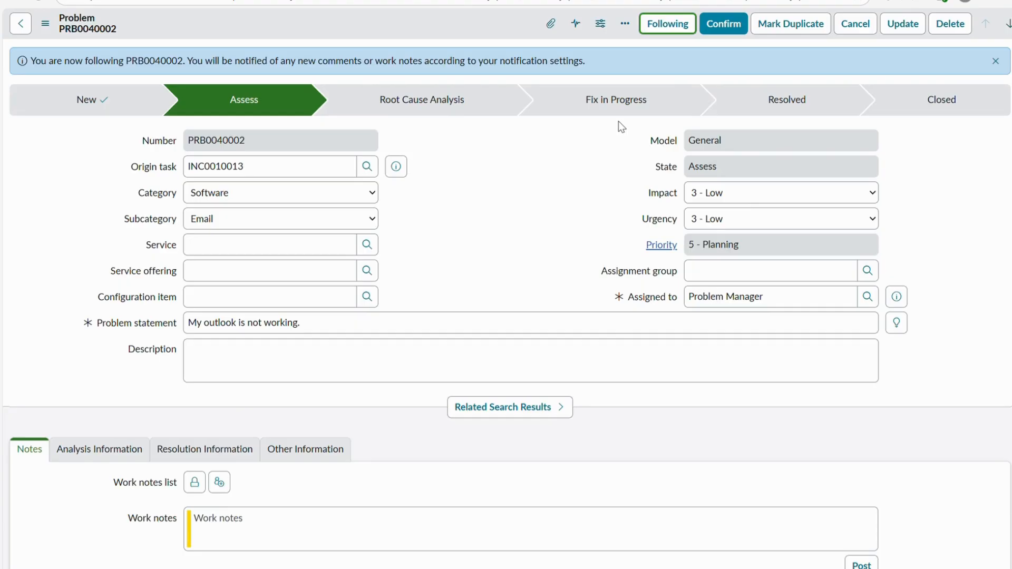
{"action": "scroll", "coordinate": [618, 122], "scroll_direction": "down", "scroll_amount": 3}
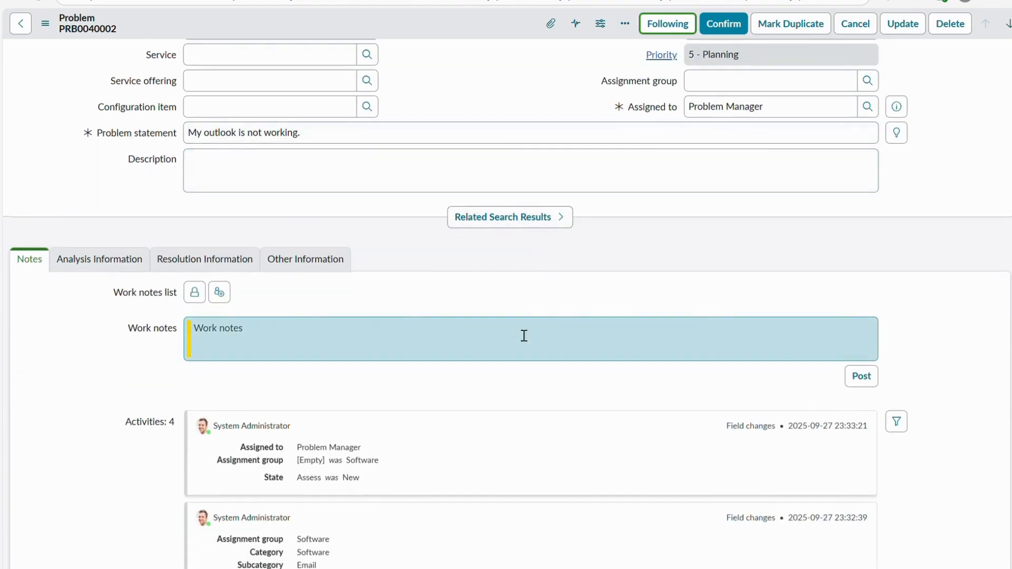
{"action": "scroll", "coordinate": [521, 330], "scroll_direction": "up", "scroll_amount": 1}
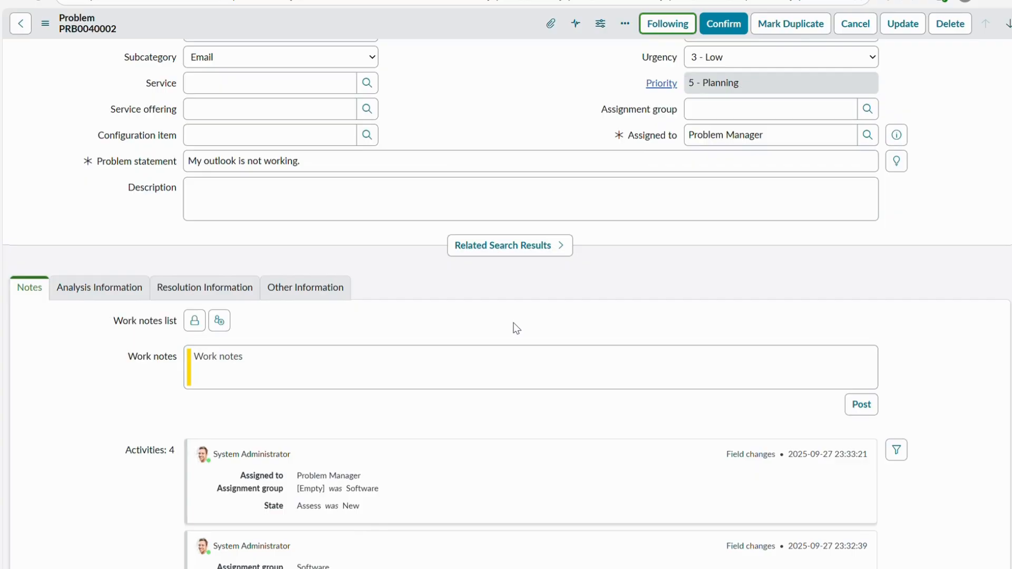
{"action": "scroll", "coordinate": [513, 323], "scroll_direction": "up", "scroll_amount": 3}
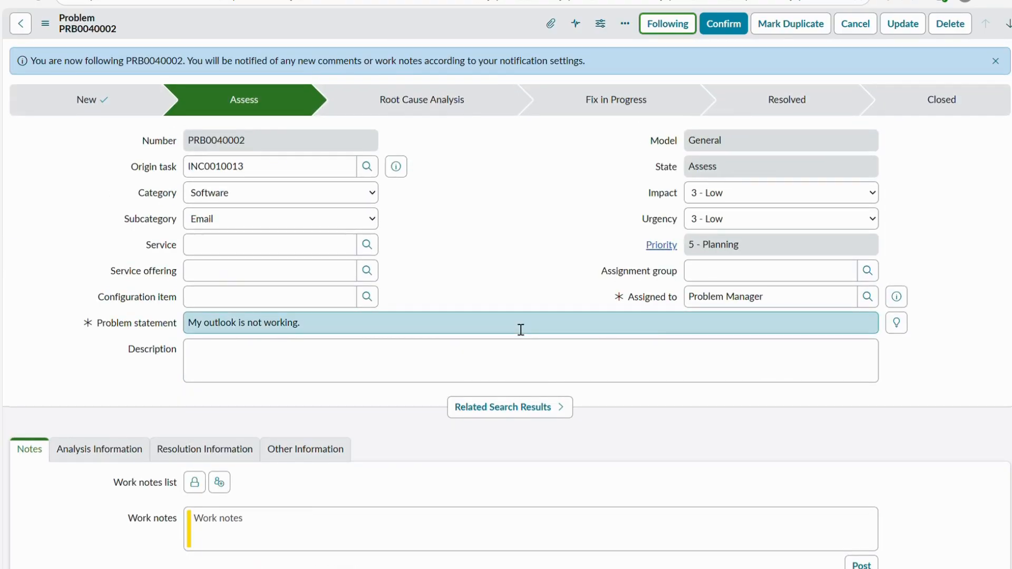
{"action": "scroll", "coordinate": [520, 330], "scroll_direction": "down", "scroll_amount": 1}
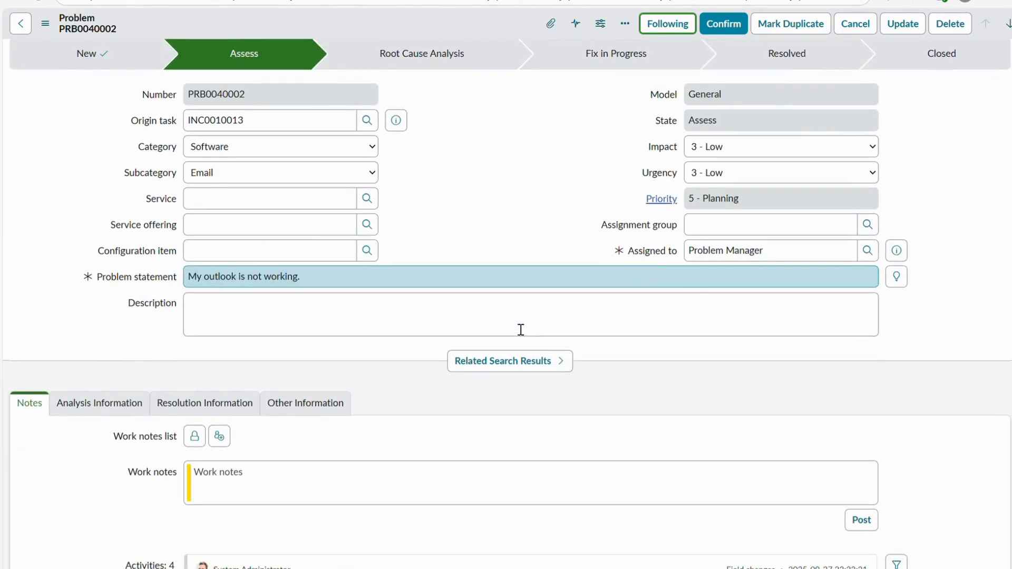
{"action": "scroll", "coordinate": [520, 330], "scroll_direction": "up", "scroll_amount": 1}
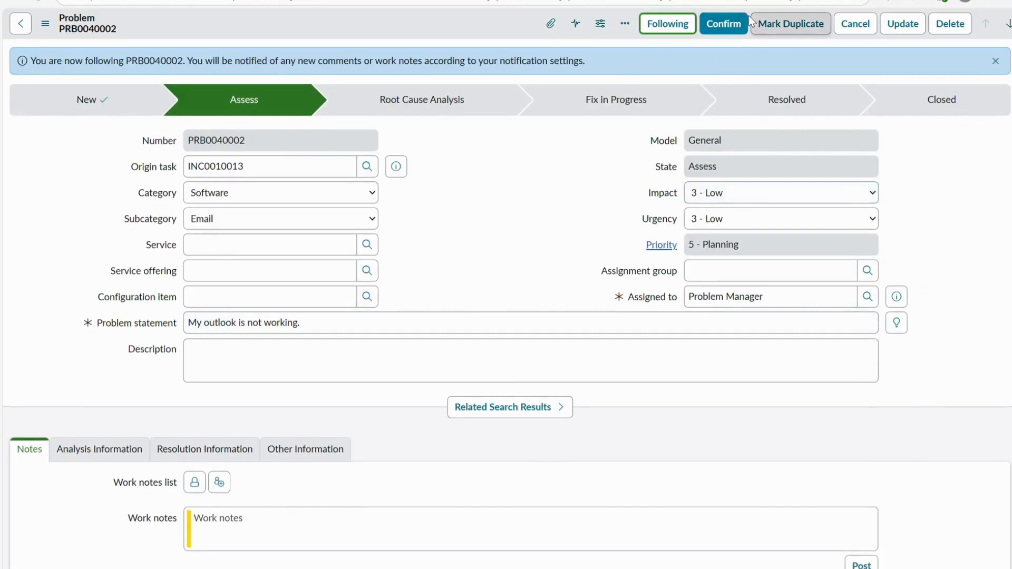
{"action": "left_click", "coordinate": [723, 29]}
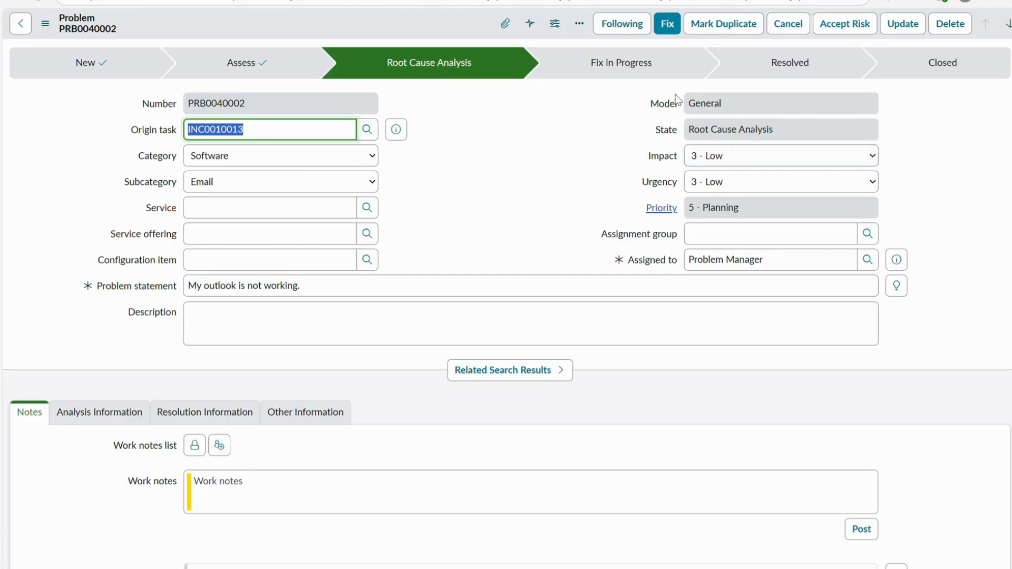
- Start the fix for the problem and enter the cause notes "We identified, outlook license has expired."
{"action": "left_click", "coordinate": [666, 31]}
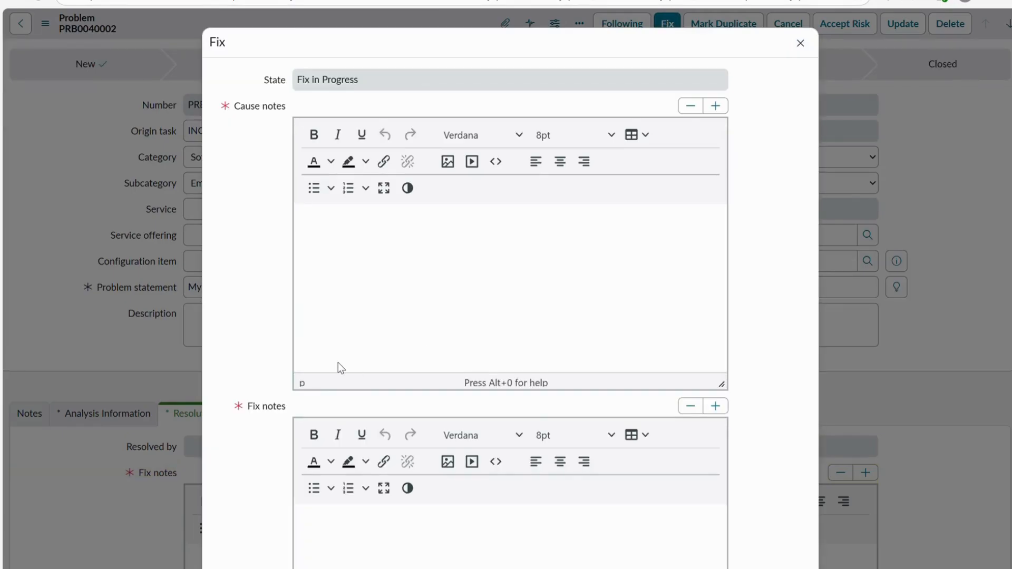
{"action": "left_click", "coordinate": [384, 238]}
{"action": "type", "text": "We"}
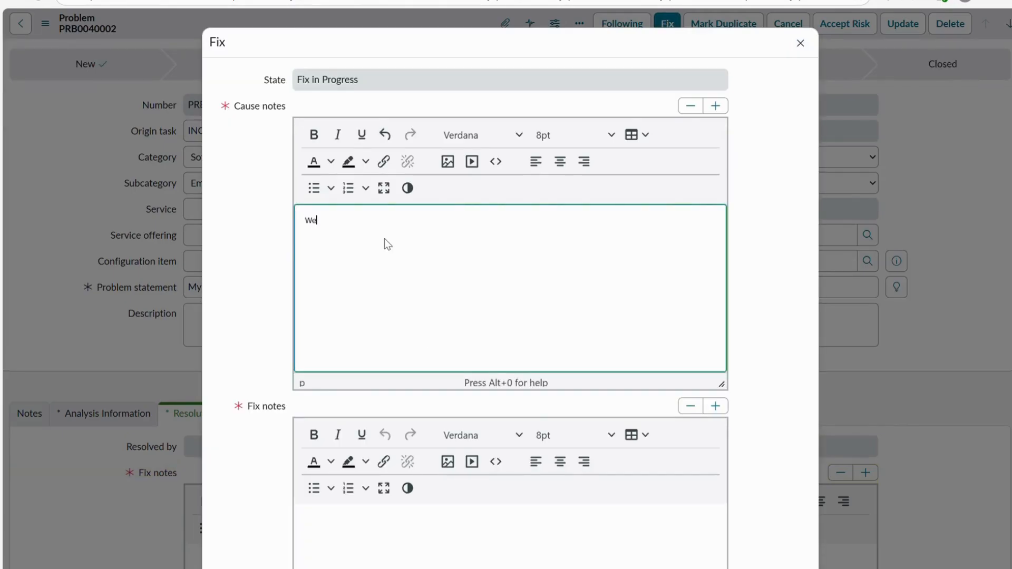
{"action": "type", "text": " identified, outlook license has "}
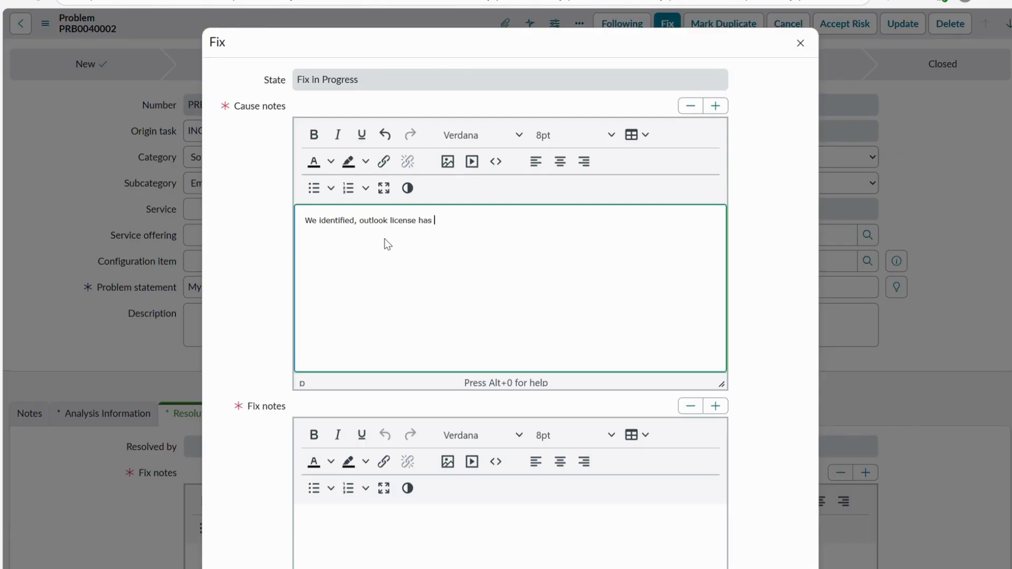
{"action": "type", "text": "expiored"}
{"action": "key", "text": "BackSpace"}
{"action": "key", "text": "BackSpace"}
{"action": "key", "text": "BackSpace"}
{"action": "key", "text": "BackSpace"}
{"action": "type", "text": "red."}
- Enter the fix notes "New license has requested," and submit the fix to move the problem to Fix in Progress
{"action": "left_click", "coordinate": [347, 557]}
{"action": "type", "text": "New license h"}
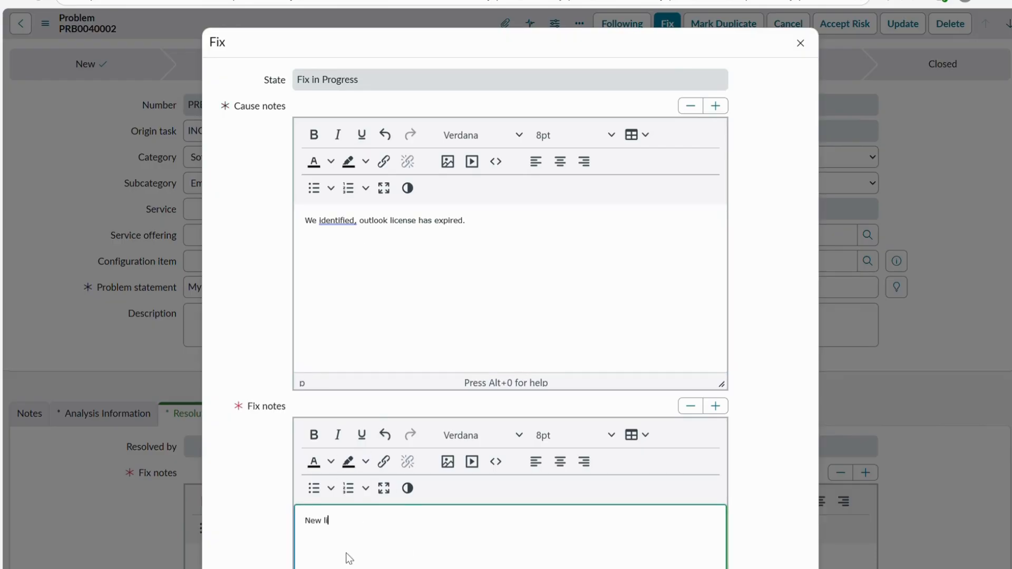
{"action": "type", "text": "as requested,"}
{"action": "scroll", "coordinate": [450, 364], "scroll_direction": "down", "scroll_amount": 3}
{"action": "left_click", "coordinate": [761, 563]}
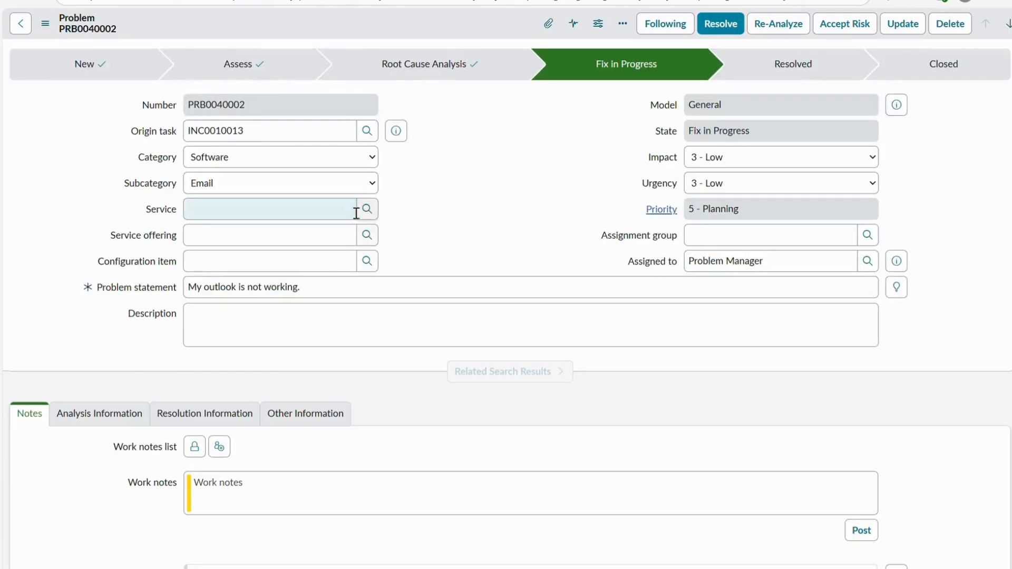
{"action": "left_click", "coordinate": [351, 209]}
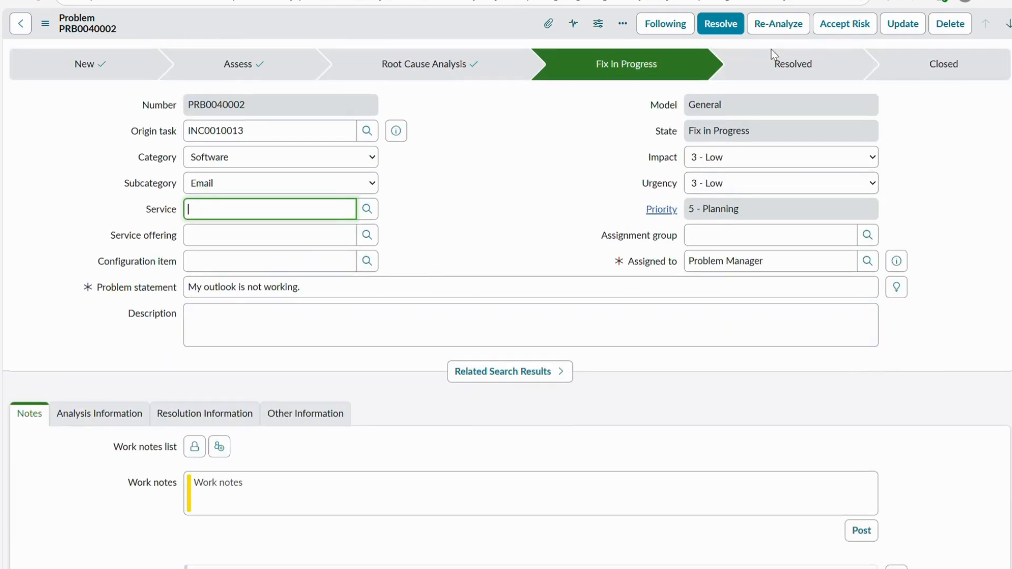
- Close the problem by accepting the risk, with "Yes, accepted" as the risk accepted reason
{"action": "left_click", "coordinate": [842, 27]}
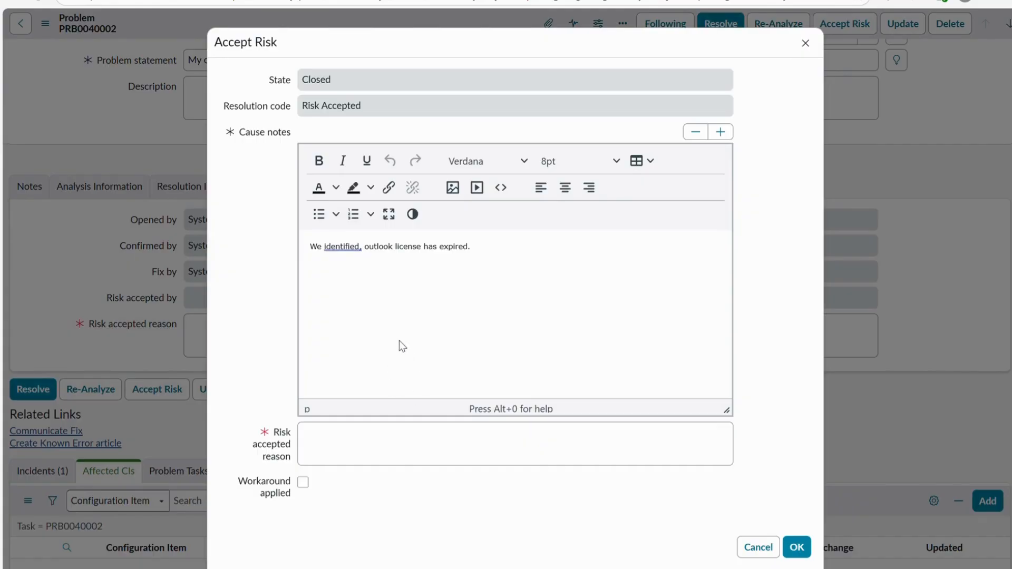
{"action": "left_click", "coordinate": [389, 450]}
{"action": "type", "text": "Yes,"}
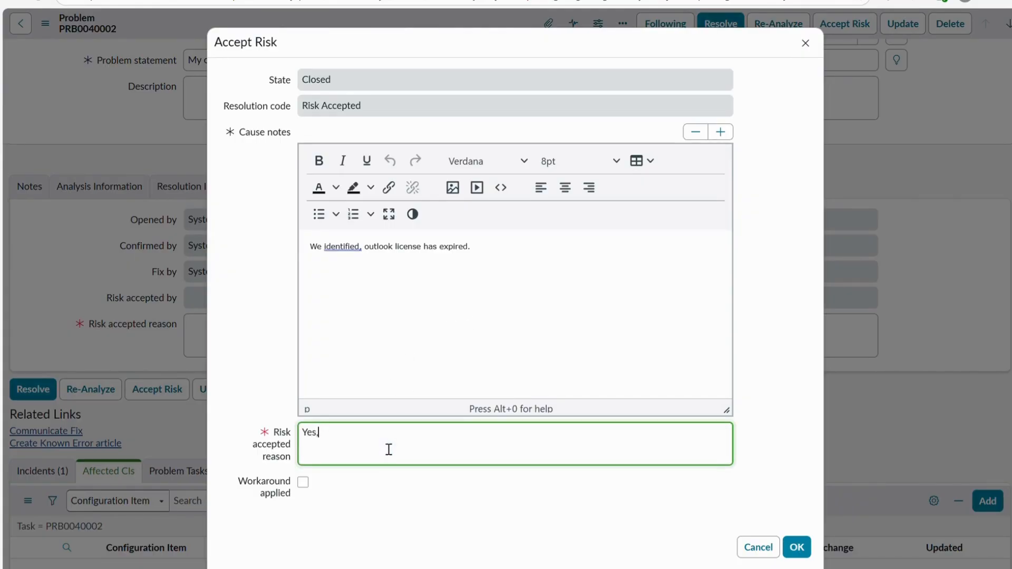
{"action": "type", "text": " accepted"}
{"action": "key", "text": "Tab"}
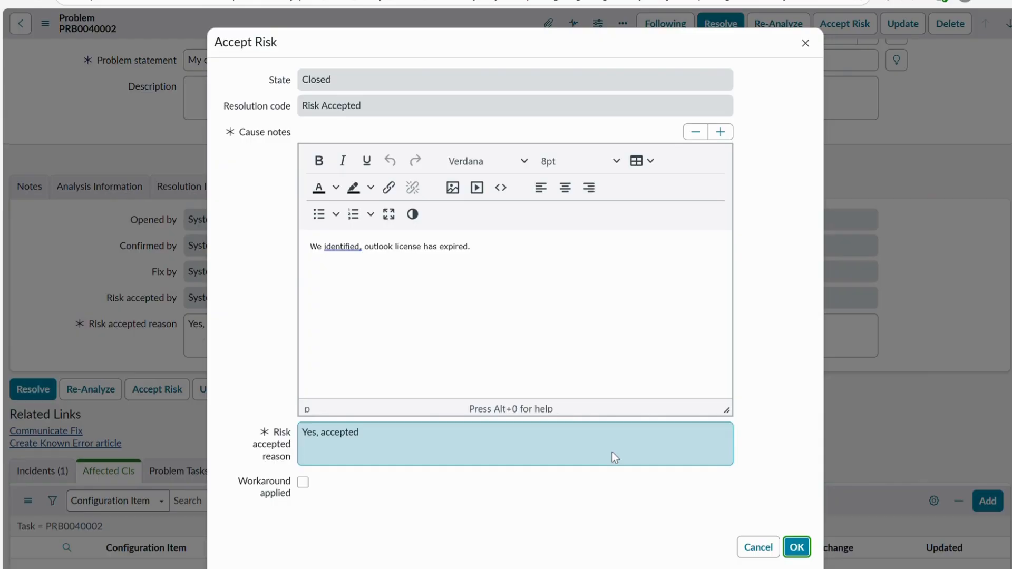
{"action": "key", "text": "Return"}
- Review the closed problem's activity history, cause notes, fix notes, risk acceptance details and state fields
{"action": "scroll", "coordinate": [380, 333], "scroll_direction": "down", "scroll_amount": 5}
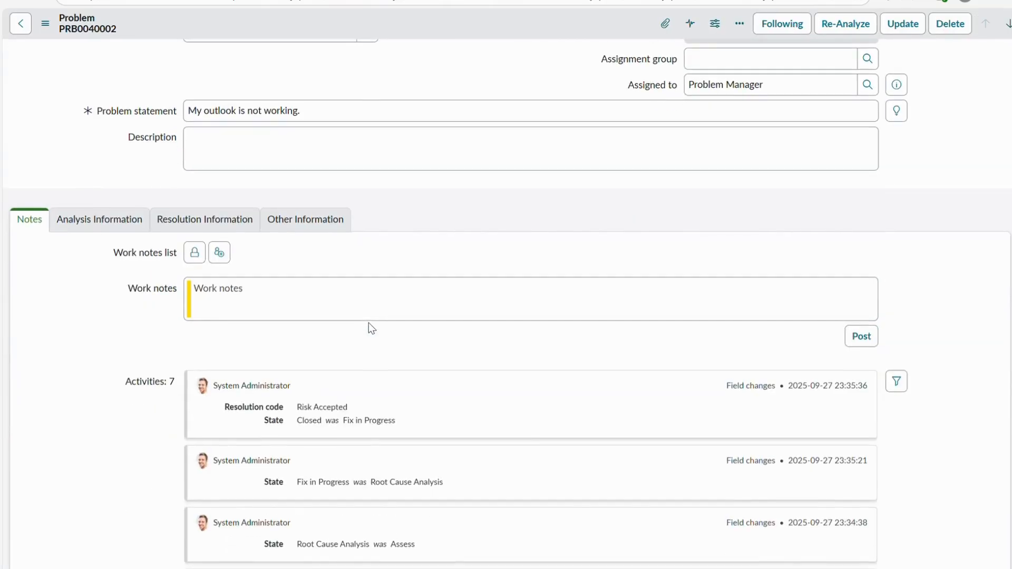
{"action": "left_click", "coordinate": [131, 223]}
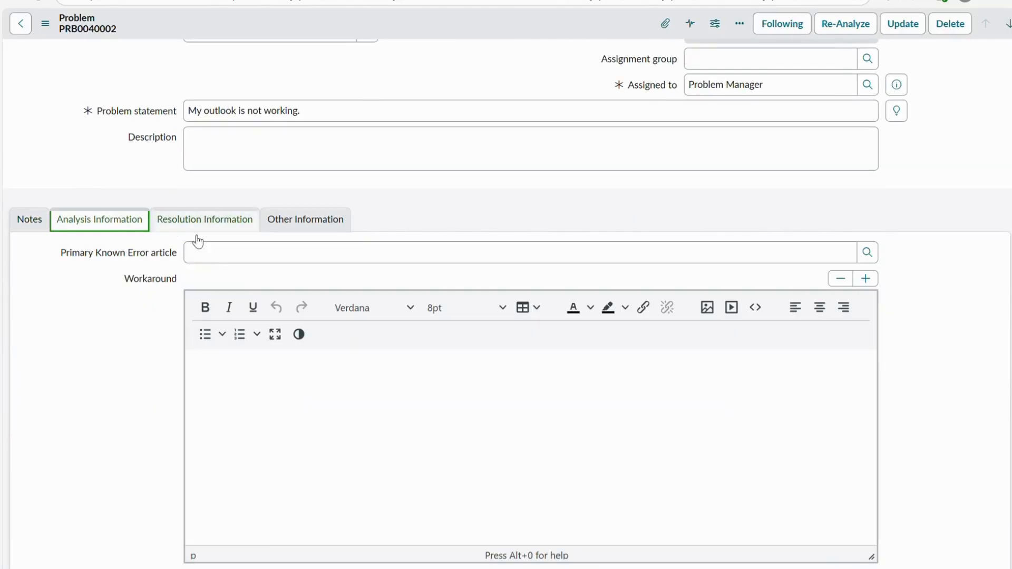
{"action": "scroll", "coordinate": [219, 248], "scroll_direction": "down", "scroll_amount": 10}
{"action": "scroll", "coordinate": [131, 274], "scroll_direction": "up", "scroll_amount": 10}
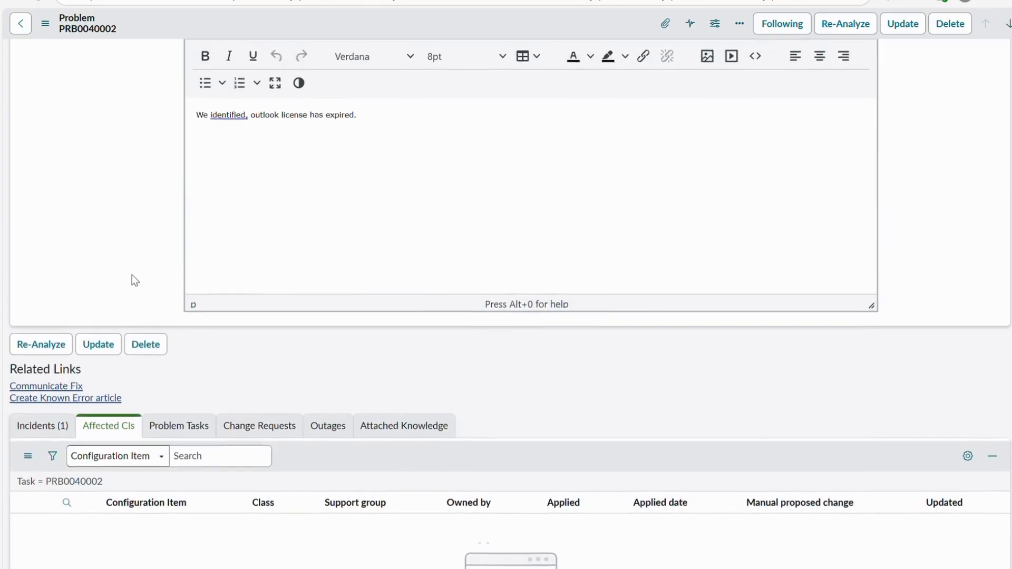
{"action": "left_click", "coordinate": [192, 221]}
{"action": "scroll", "coordinate": [192, 340], "scroll_direction": "down", "scroll_amount": 2}
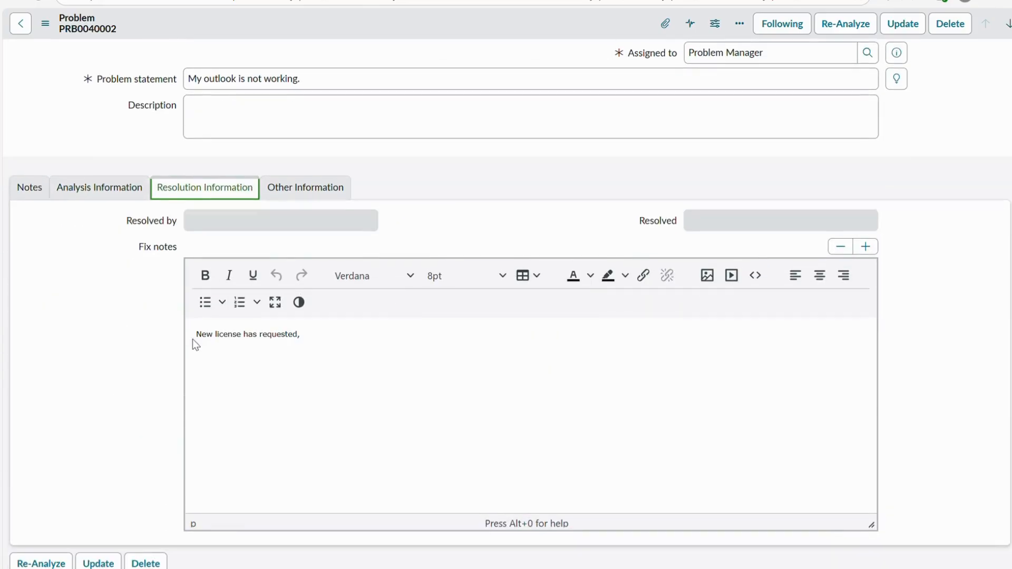
{"action": "left_click_drag", "start_coordinate": [193, 236], "coordinate": [354, 334]}
{"action": "left_click", "coordinate": [354, 335]}
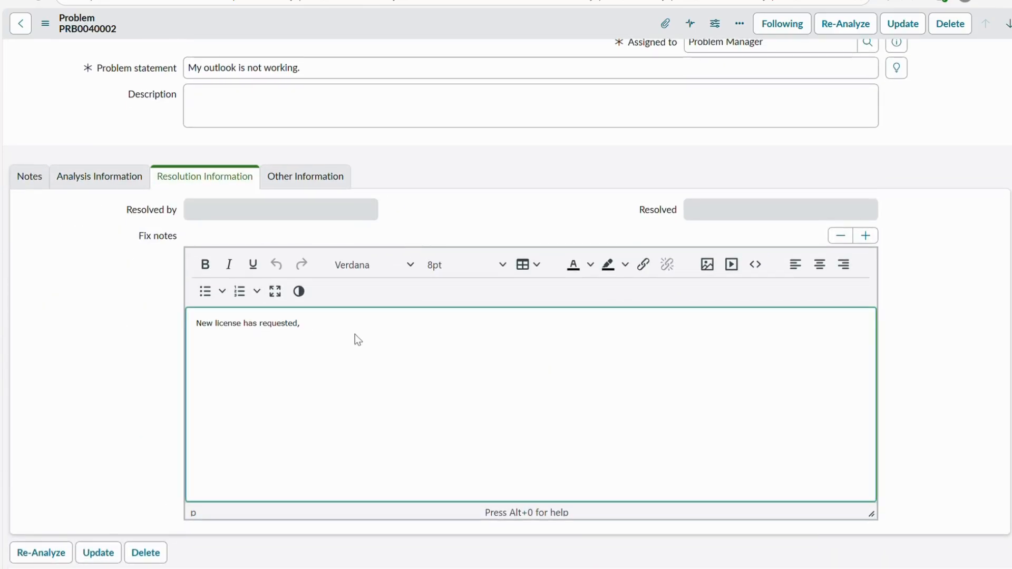
{"action": "scroll", "coordinate": [137, 297], "scroll_direction": "down", "scroll_amount": 4}
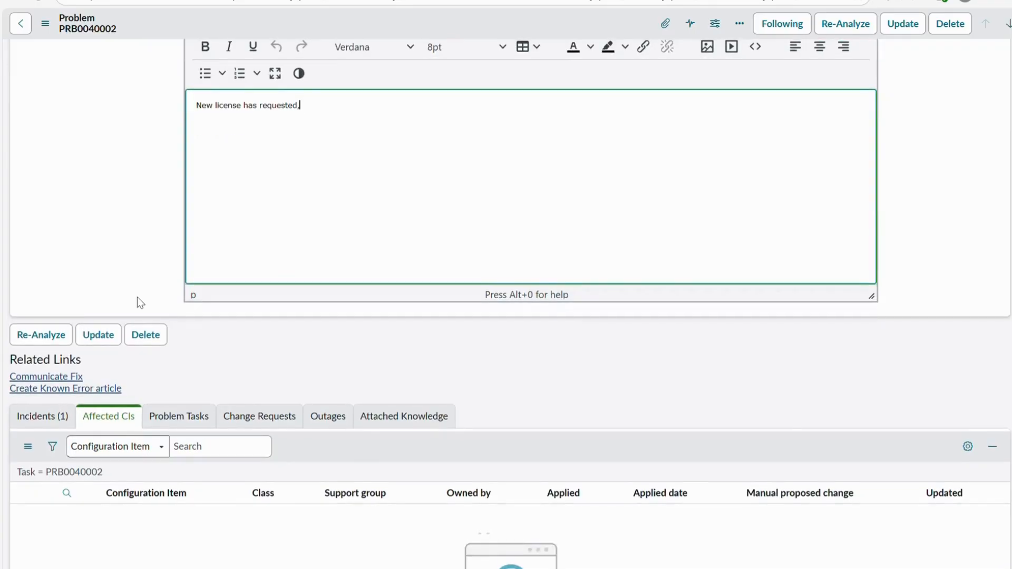
{"action": "scroll", "coordinate": [296, 226], "scroll_direction": "up", "scroll_amount": 5}
{"action": "left_click", "coordinate": [303, 212]}
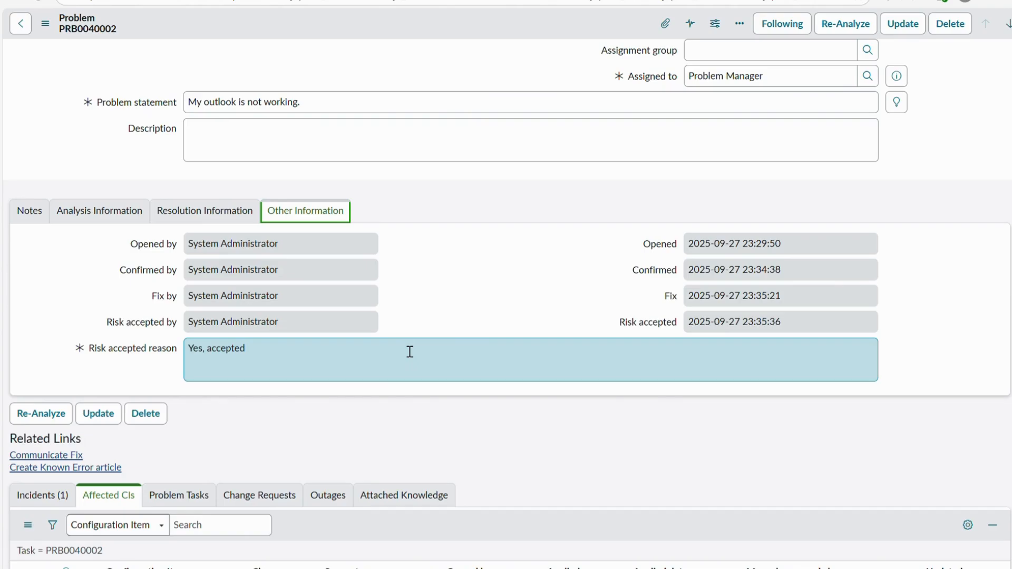
{"action": "scroll", "coordinate": [539, 283], "scroll_direction": "up", "scroll_amount": 5}
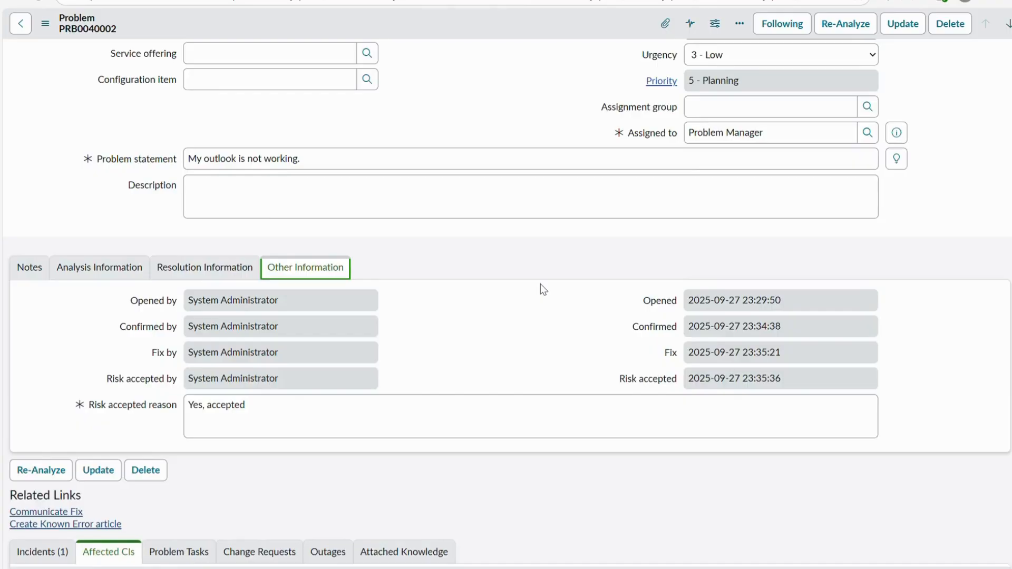
{"action": "scroll", "coordinate": [620, 179], "scroll_direction": "down", "scroll_amount": 2}
{"action": "scroll", "coordinate": [595, 210], "scroll_direction": "up", "scroll_amount": 2}
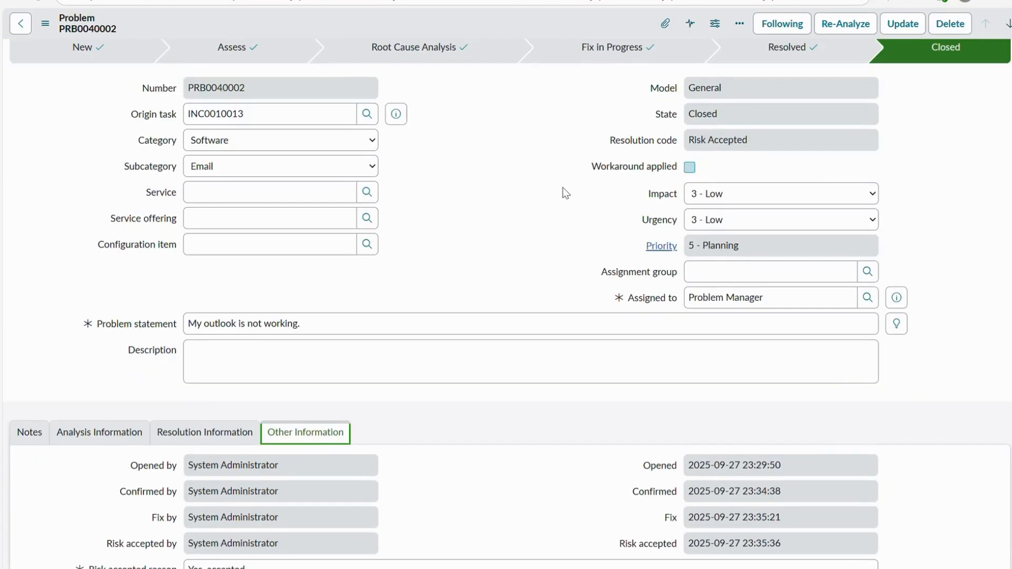